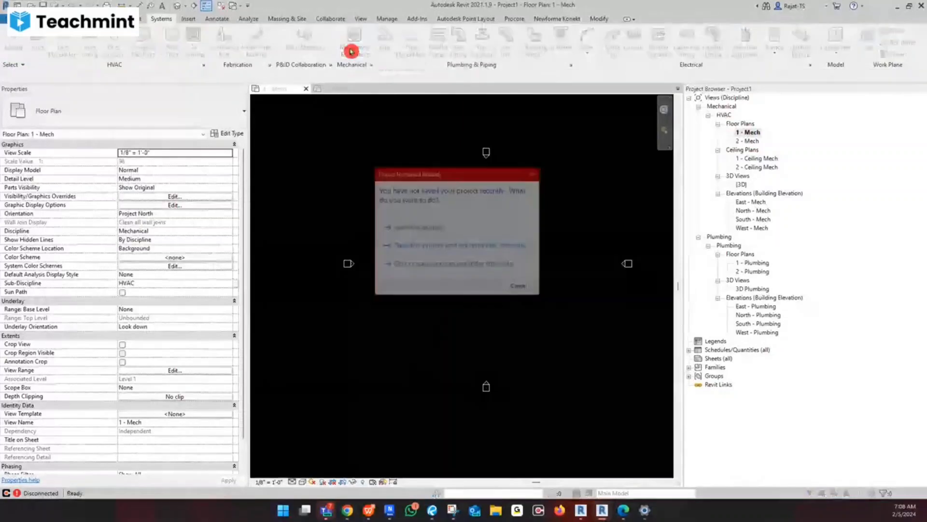
- Dismiss the save reminder and browse the Load Family library to Mechanical > MEP > Water-Side Components > Chillers to review the chiller families
{"action": "left_click", "coordinate": [518, 286]}
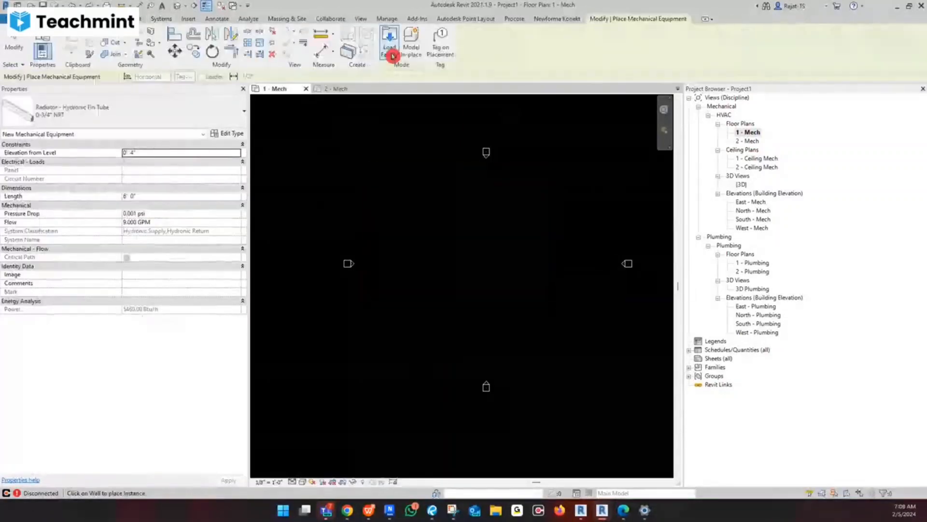
{"action": "left_click", "coordinate": [392, 55]}
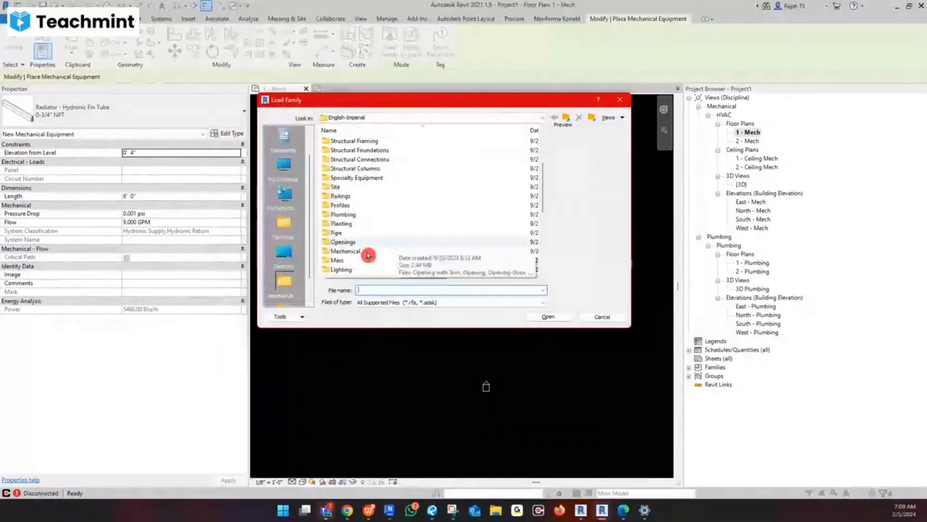
{"action": "double_click", "coordinate": [346, 251]}
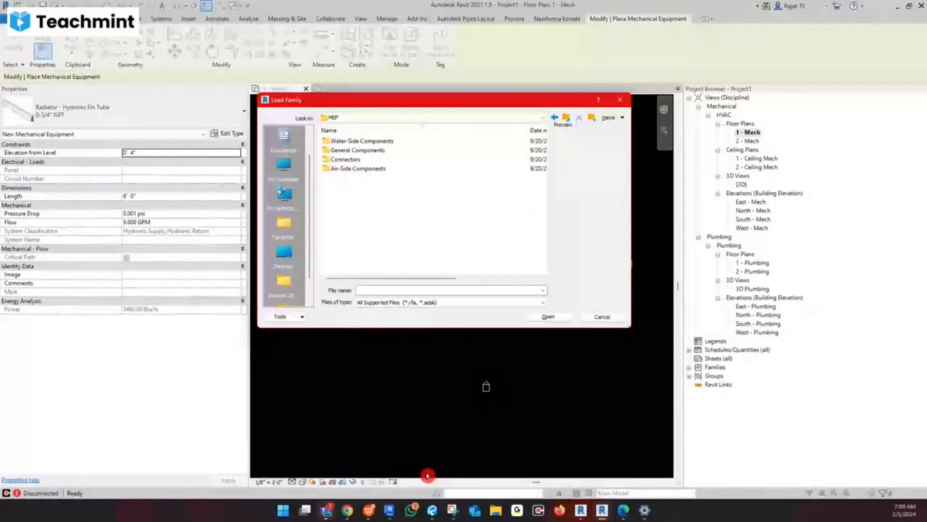
{"action": "mouse_move", "coordinate": [367, 514]}
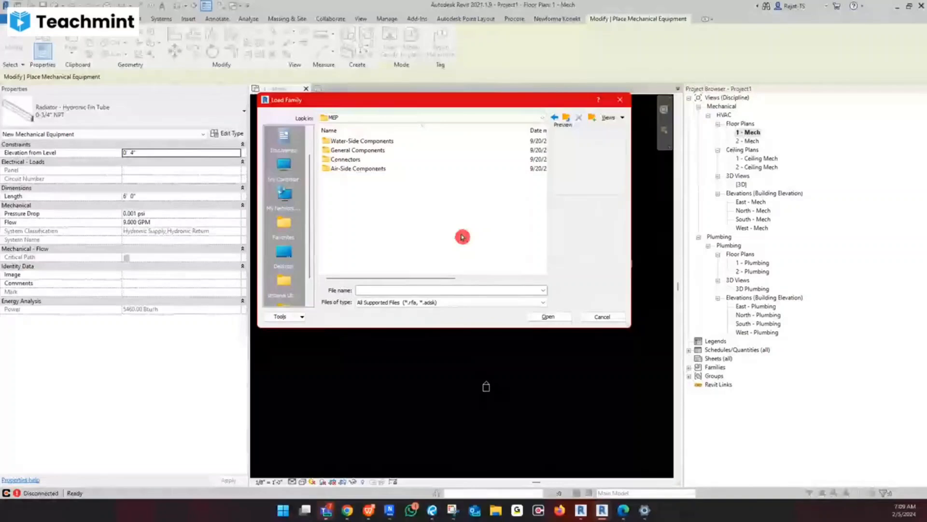
{"action": "double_click", "coordinate": [337, 143]}
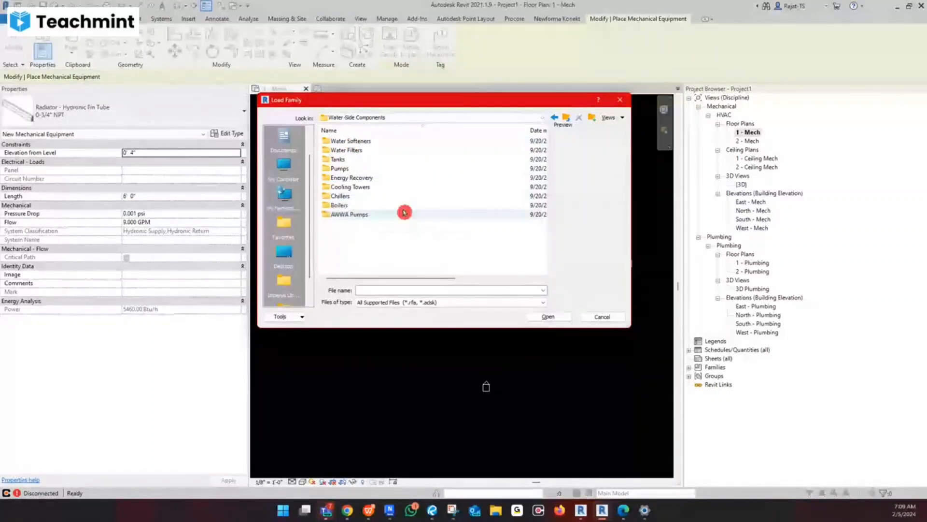
{"action": "double_click", "coordinate": [346, 198]}
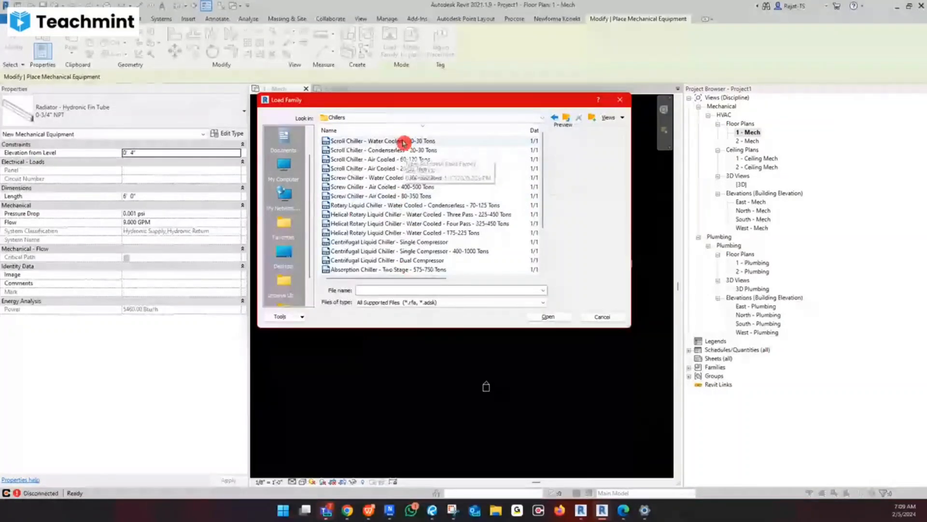
{"action": "scroll", "coordinate": [404, 178], "scroll_direction": "down", "scroll_amount": 2}
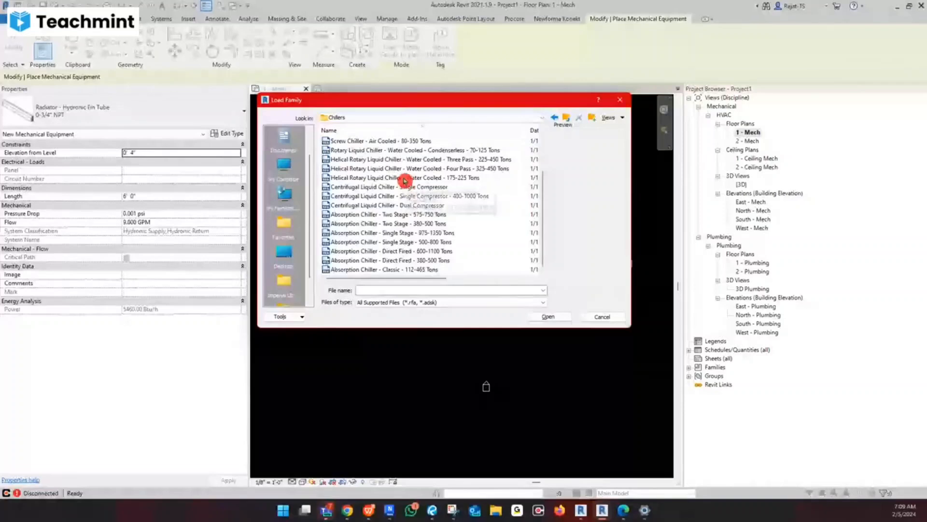
- Look over the Cooling Towers families, then close the family library without loading anything and end equipment placement
{"action": "double_click", "coordinate": [372, 168]}
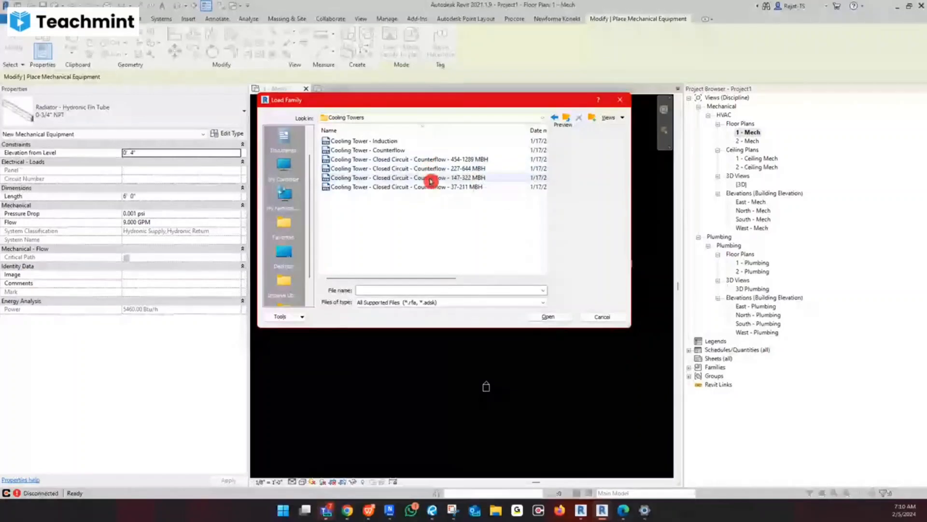
{"action": "mouse_move", "coordinate": [438, 515]}
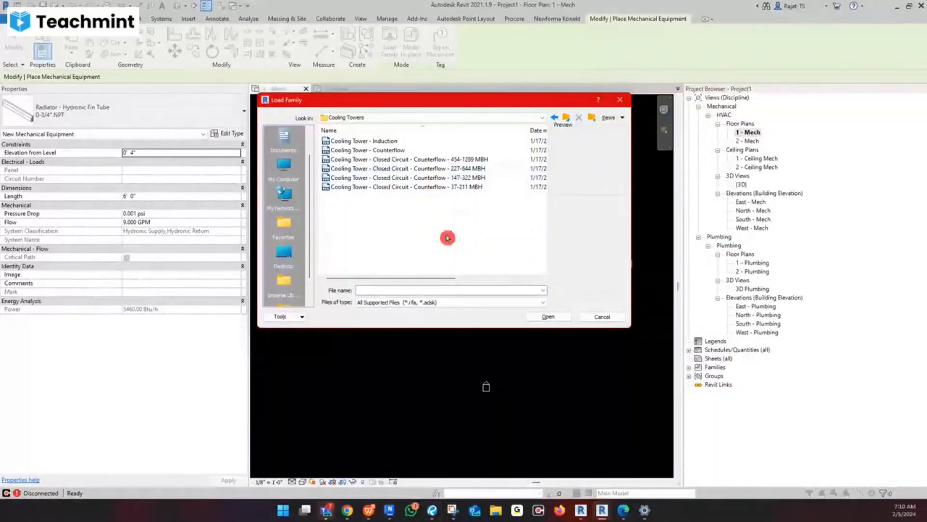
{"action": "left_click", "coordinate": [601, 316]}
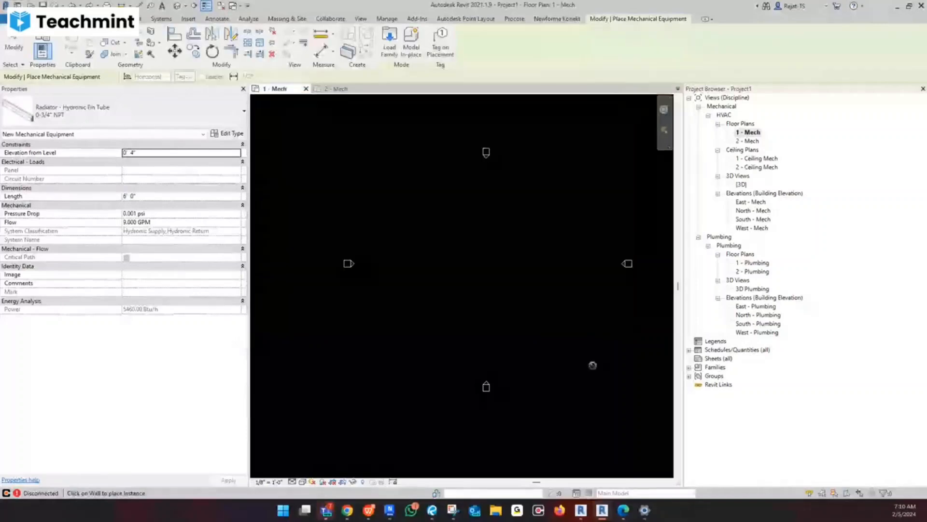
{"action": "key", "text": "Escape"}
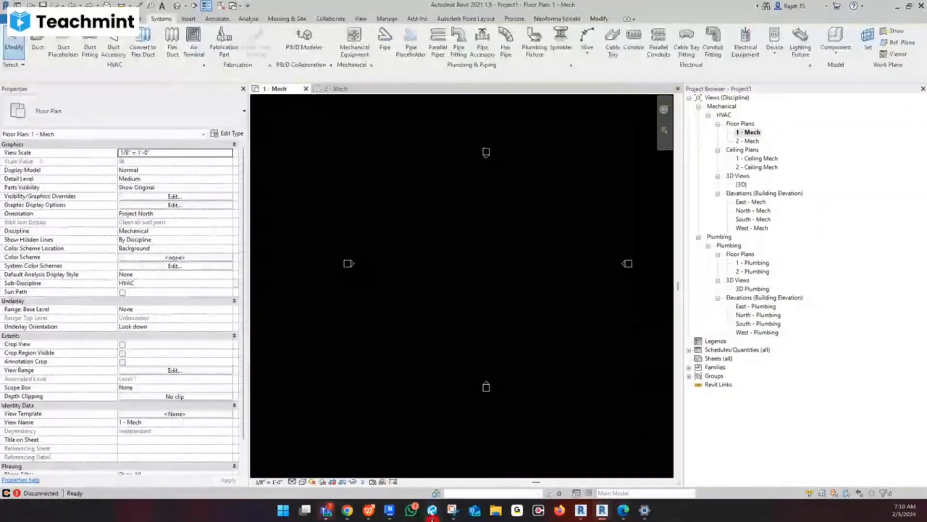
- Switch to the HVAC document in Revu and review the equipment list and the ductless and ducted fan coil diagram
{"action": "left_click", "coordinate": [432, 516]}
{"action": "left_click_drag", "start_coordinate": [669, 247], "coordinate": [725, 228]}
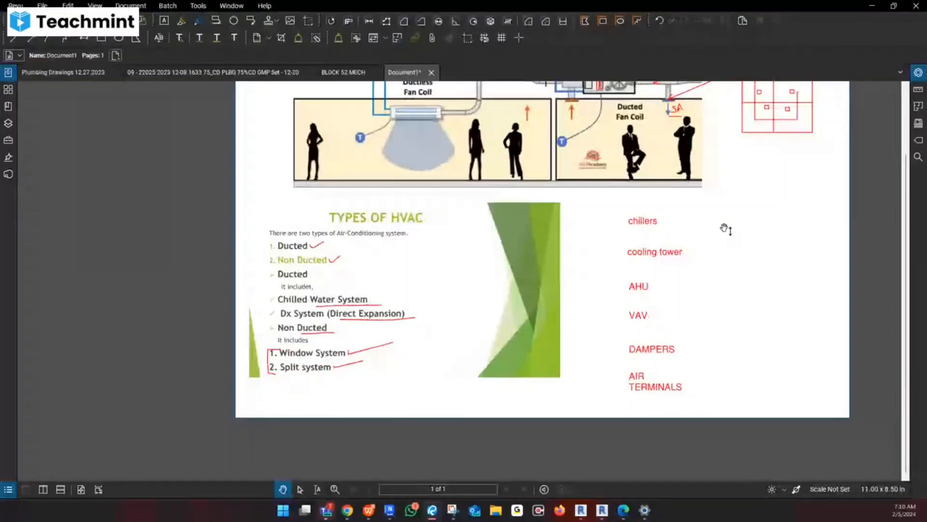
{"action": "scroll", "coordinate": [685, 246], "scroll_direction": "down", "scroll_amount": 1}
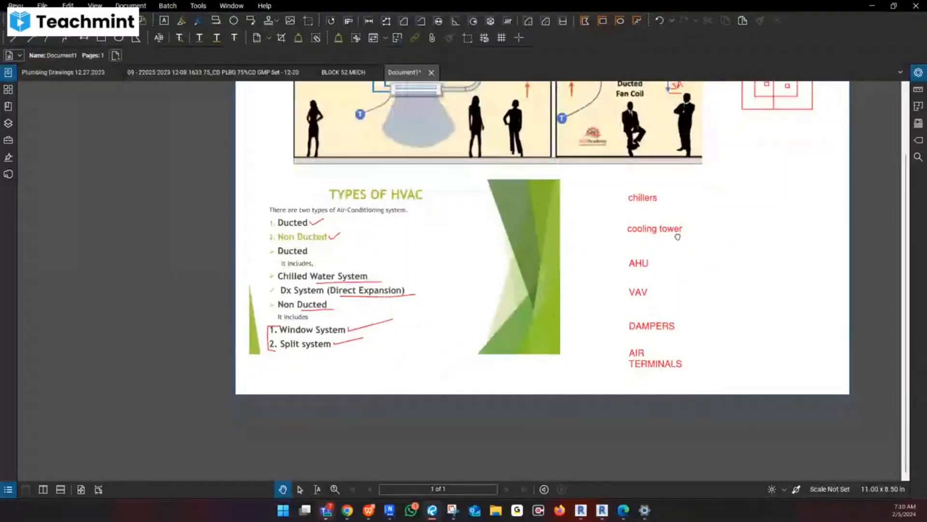
{"action": "scroll", "coordinate": [677, 237], "scroll_direction": "up", "scroll_amount": 3}
{"action": "scroll", "coordinate": [593, 255], "scroll_direction": "up", "scroll_amount": 5}
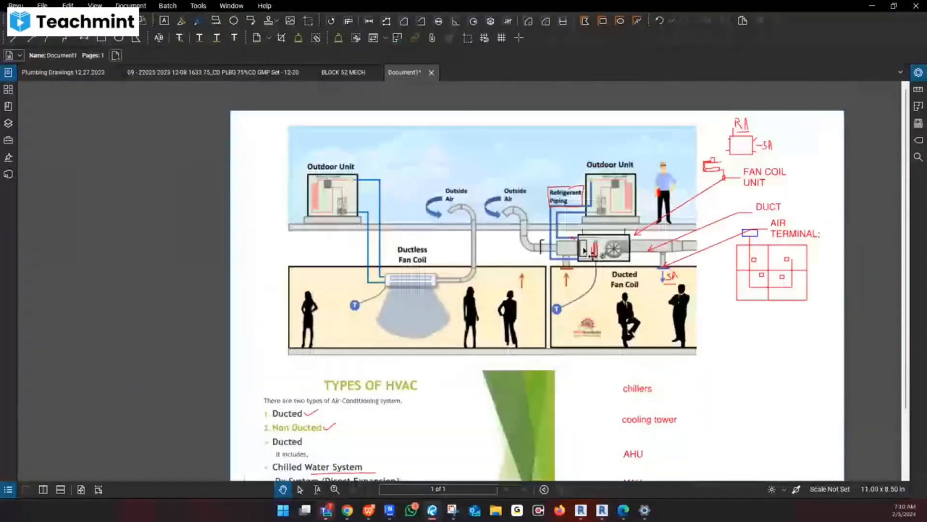
{"action": "scroll", "coordinate": [638, 244], "scroll_direction": "down", "scroll_amount": 1}
{"action": "scroll", "coordinate": [638, 244], "scroll_direction": "down", "scroll_amount": 3}
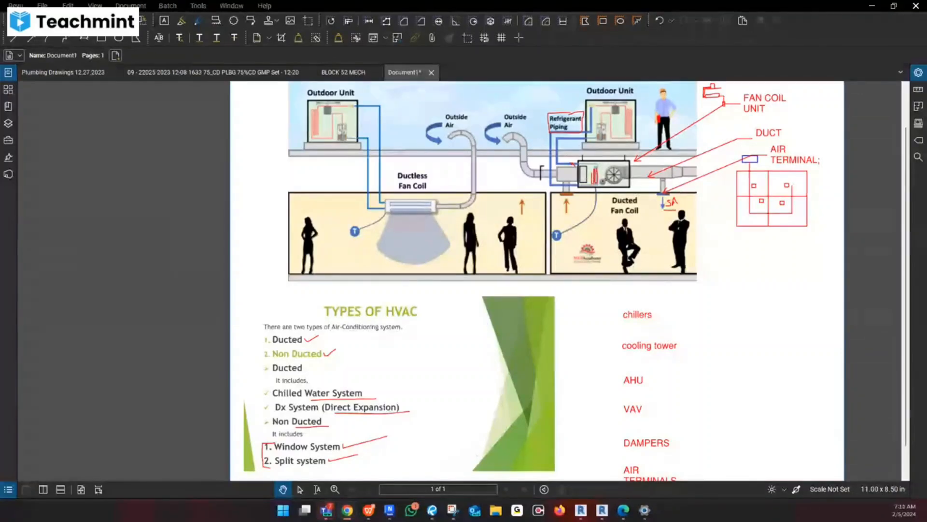
- Switch to the browser's AHU image results and study the Fantürk AHU Working Principle diagram
{"action": "left_click_drag", "start_coordinate": [926, 262], "coordinate": [550, 263]}
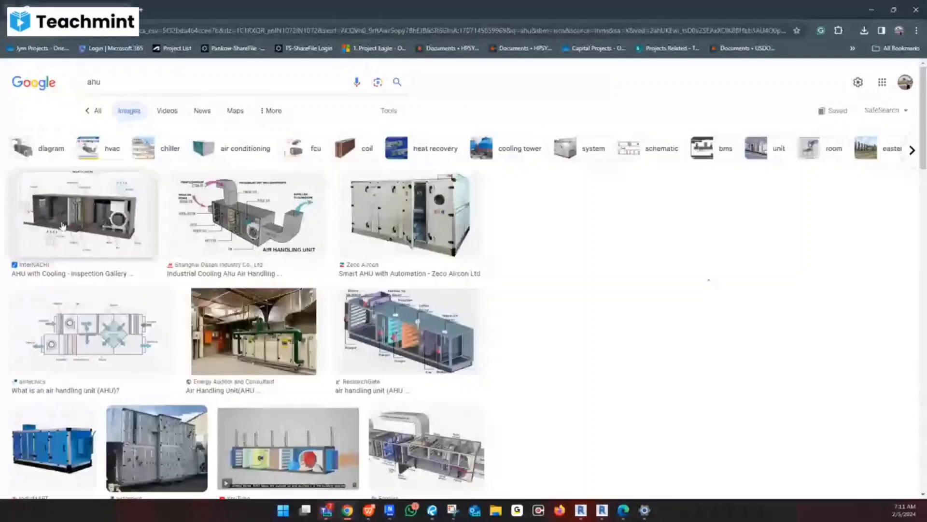
{"action": "left_click", "coordinate": [63, 226]}
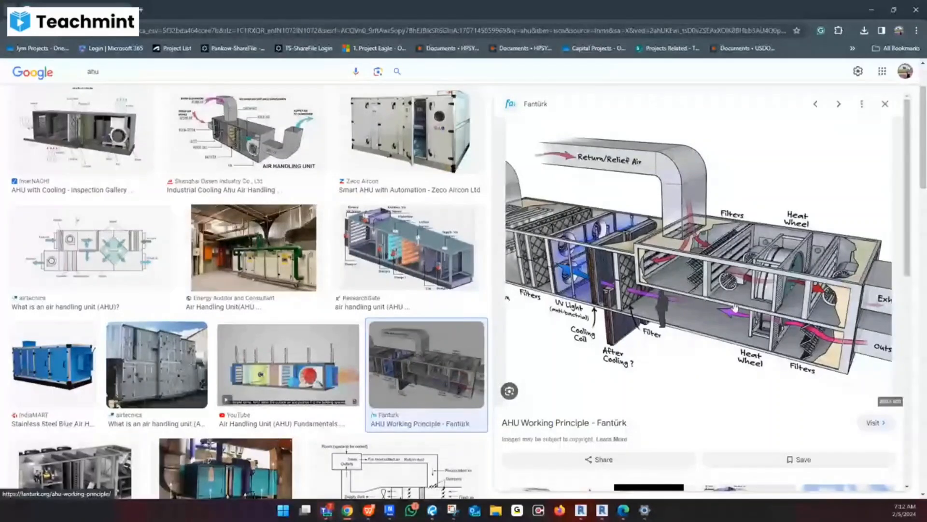
{"action": "left_click", "coordinate": [483, 414]}
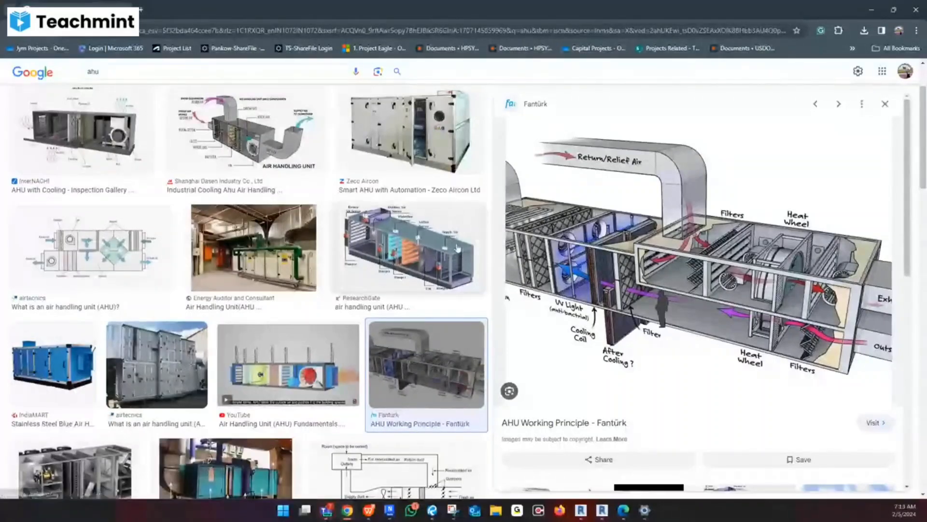
- Open the ElectricalWorkbook air handling unit diagram and examine its supply and return ducts, dampers, filter and fan
{"action": "scroll", "coordinate": [439, 331], "scroll_direction": "down", "scroll_amount": 1}
{"action": "left_click", "coordinate": [397, 432]}
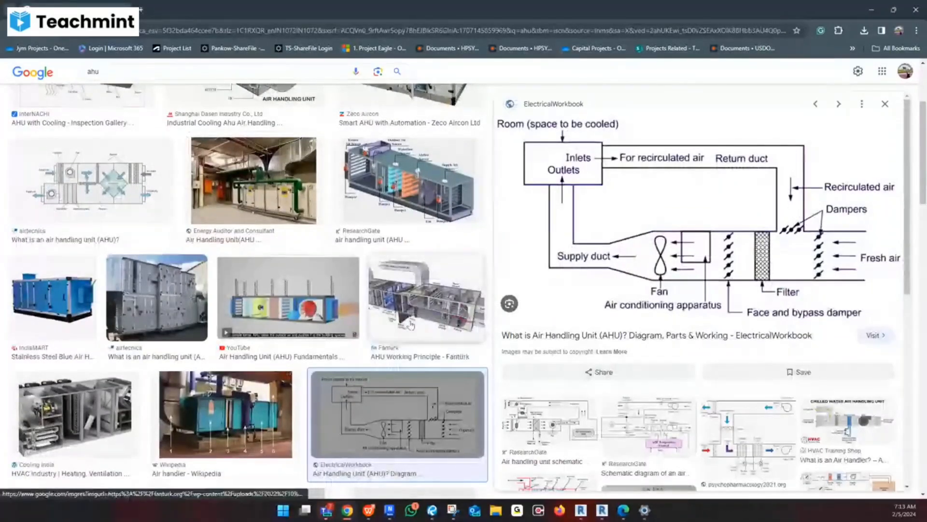
{"action": "scroll", "coordinate": [410, 324], "scroll_direction": "up", "scroll_amount": 1}
{"action": "left_click", "coordinate": [713, 328]}
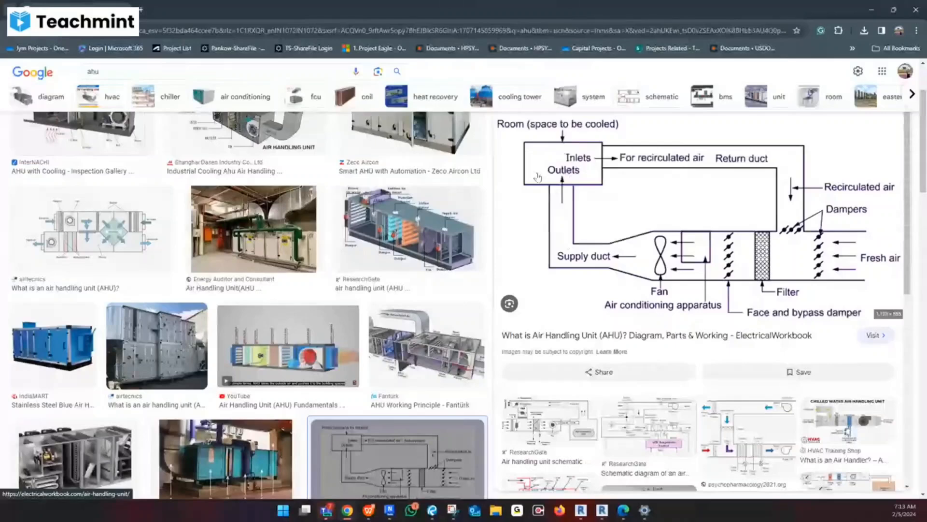
- Switch back to the HVAC document in Revu and add a "500 cfm" text note beneath the room grid sketch, shrinking its box around the text
{"action": "left_click", "coordinate": [435, 512]}
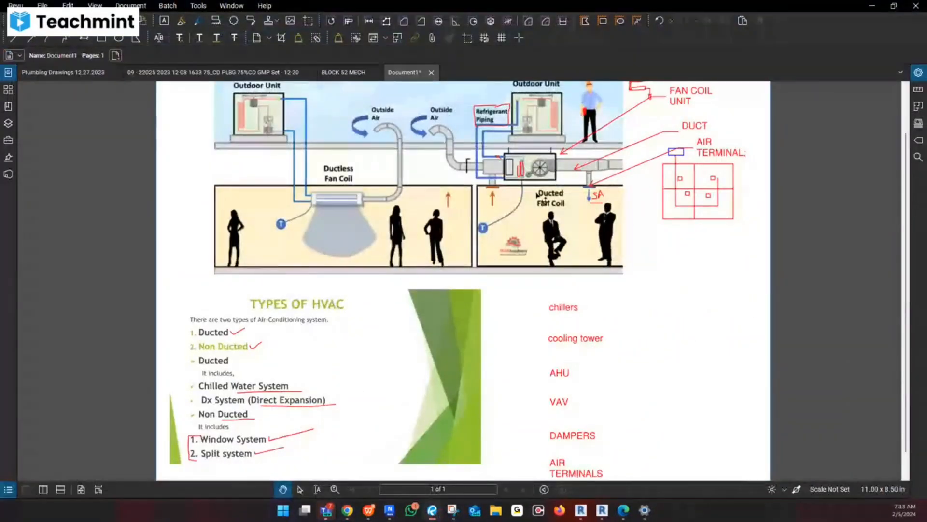
{"action": "left_click_drag", "start_coordinate": [538, 194], "coordinate": [566, 200]}
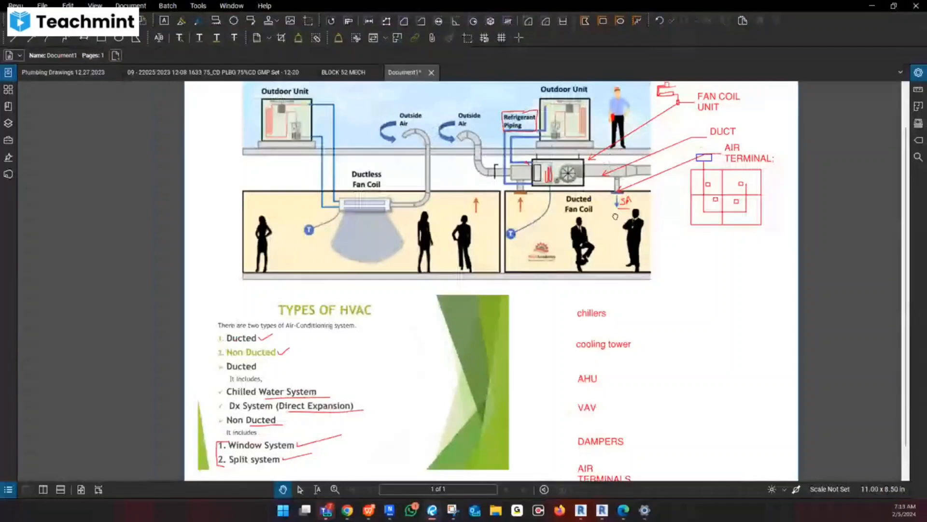
{"action": "left_click_drag", "start_coordinate": [615, 216], "coordinate": [640, 219]}
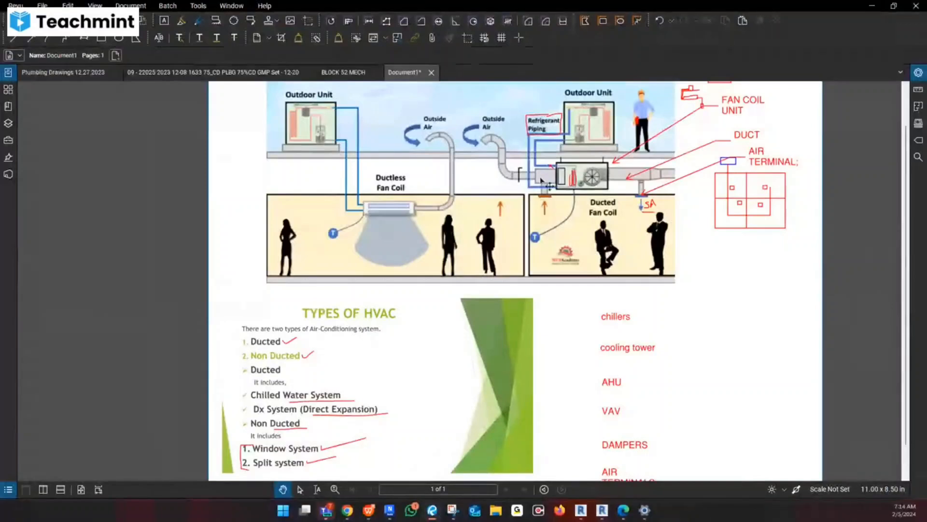
{"action": "left_click_drag", "start_coordinate": [641, 193], "coordinate": [637, 193]}
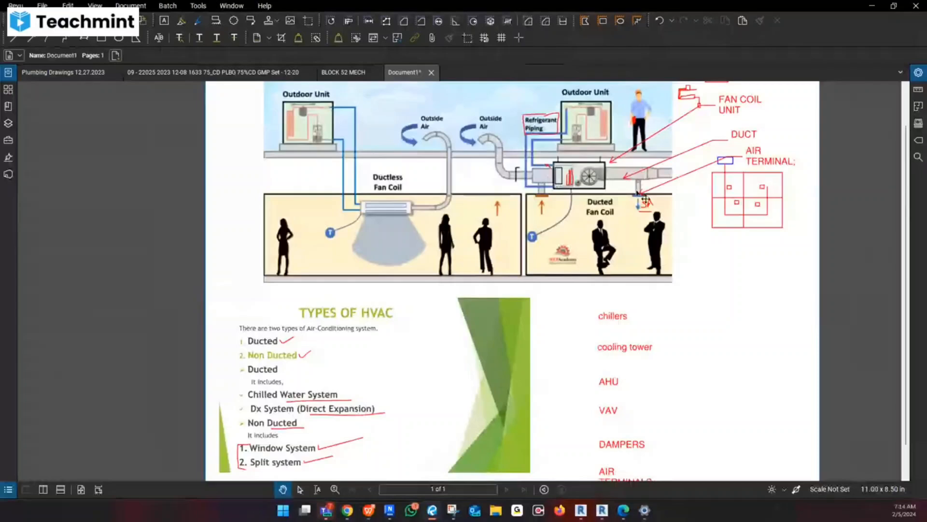
{"action": "left_click", "coordinate": [201, 24]}
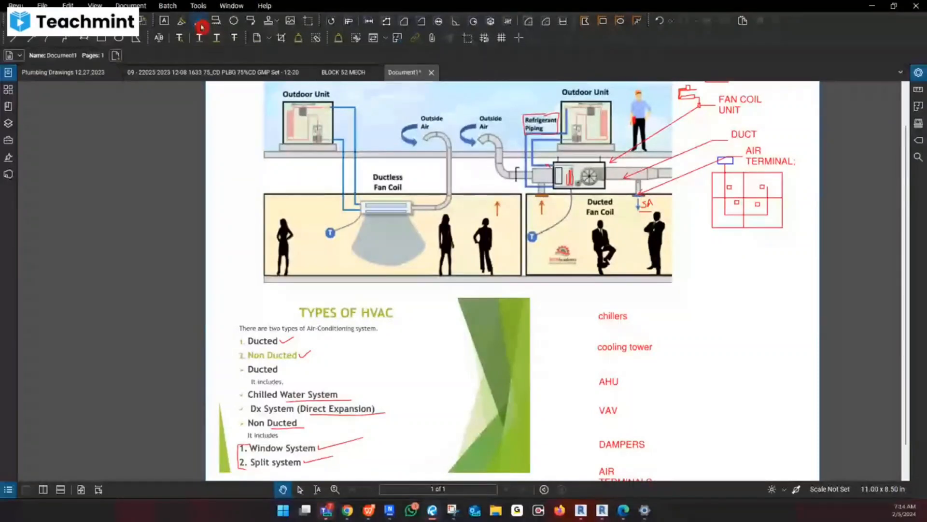
{"action": "key", "text": "t"}
{"action": "left_click", "coordinate": [696, 251]}
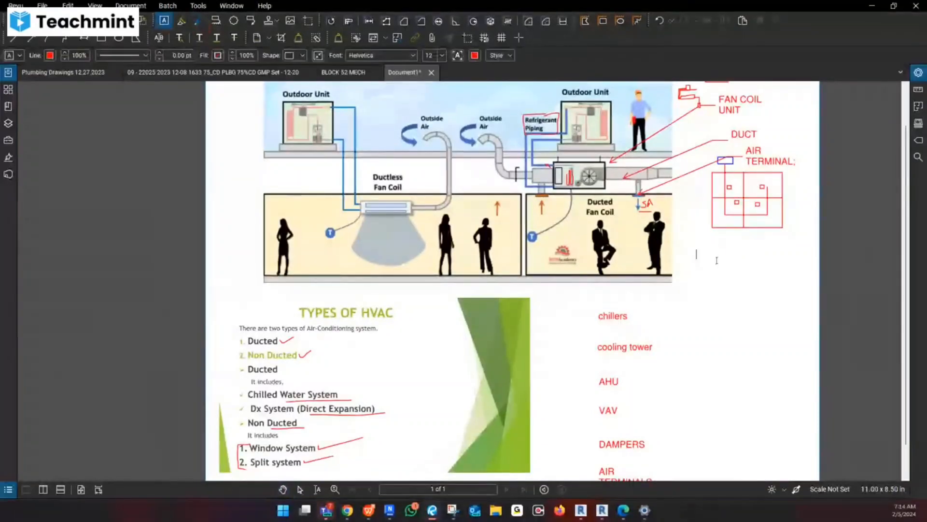
{"action": "type", "text": "500 cf"}
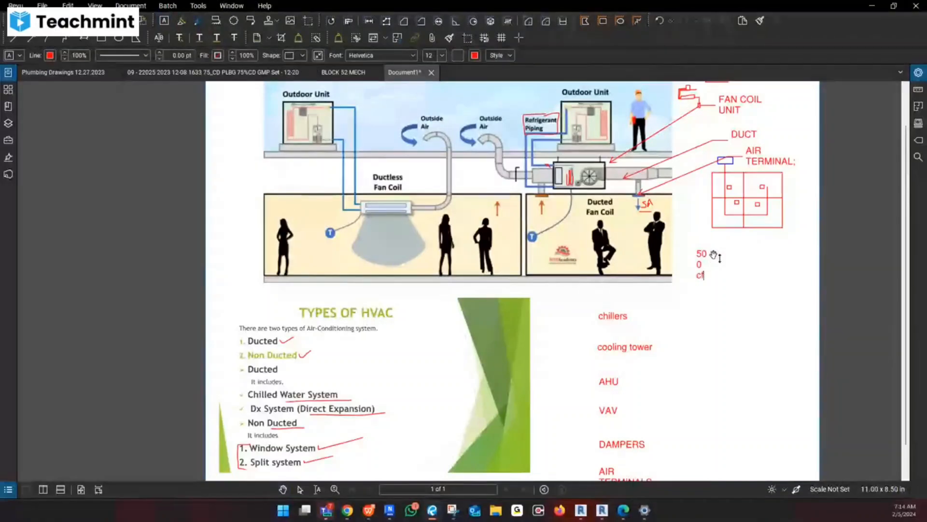
{"action": "type", "text": "m"}
{"action": "key", "text": "Escape"}
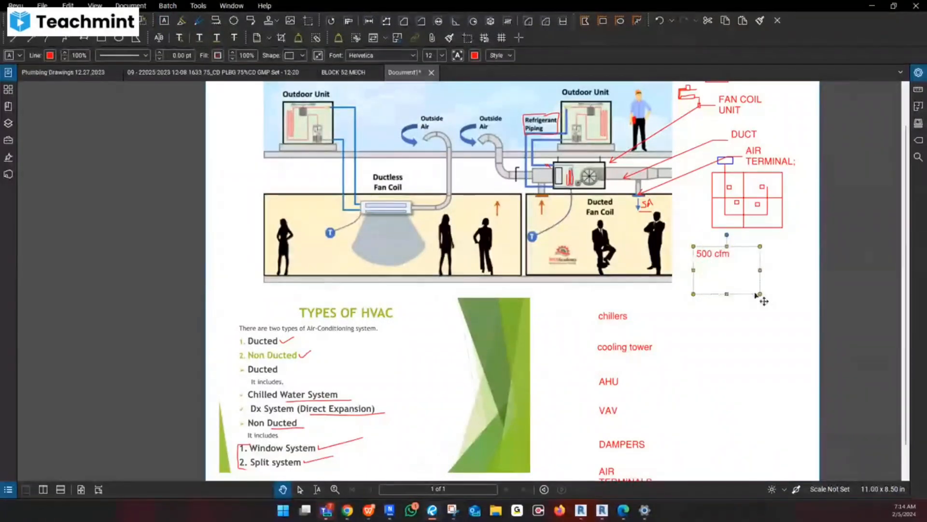
{"action": "left_click_drag", "start_coordinate": [760, 294], "coordinate": [708, 280]}
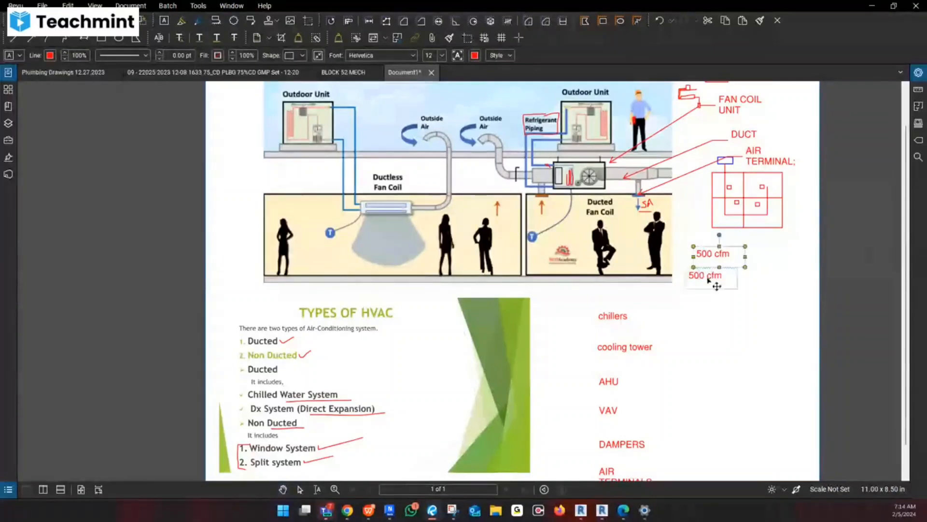
- Copy the 500 cfm note to the return air arrow under the ducted fan coil and change its text to "400 cfm"
{"action": "left_click_drag", "start_coordinate": [708, 279], "coordinate": [523, 221], "text": "ctrl"}
{"action": "type", "text": "40"}
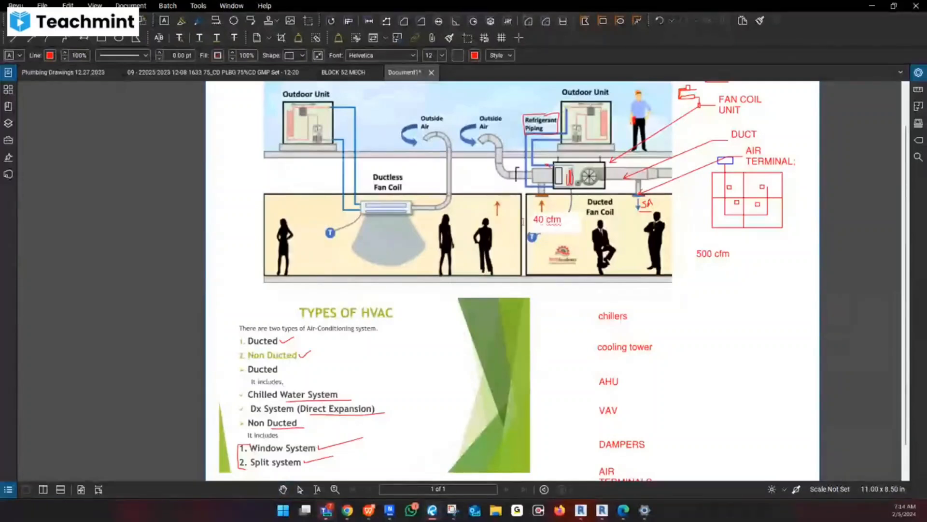
{"action": "type", "text": "0"}
{"action": "key", "text": "Escape"}
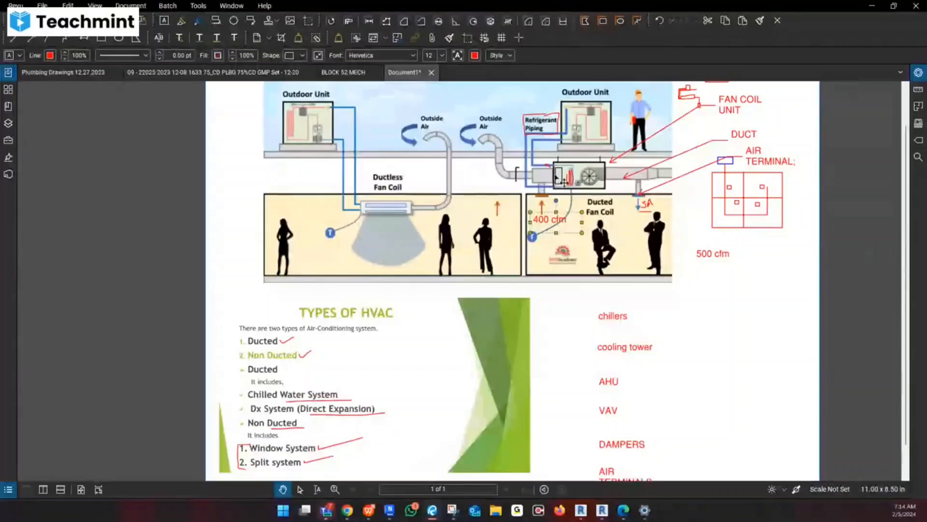
{"action": "left_click", "coordinate": [875, 6]}
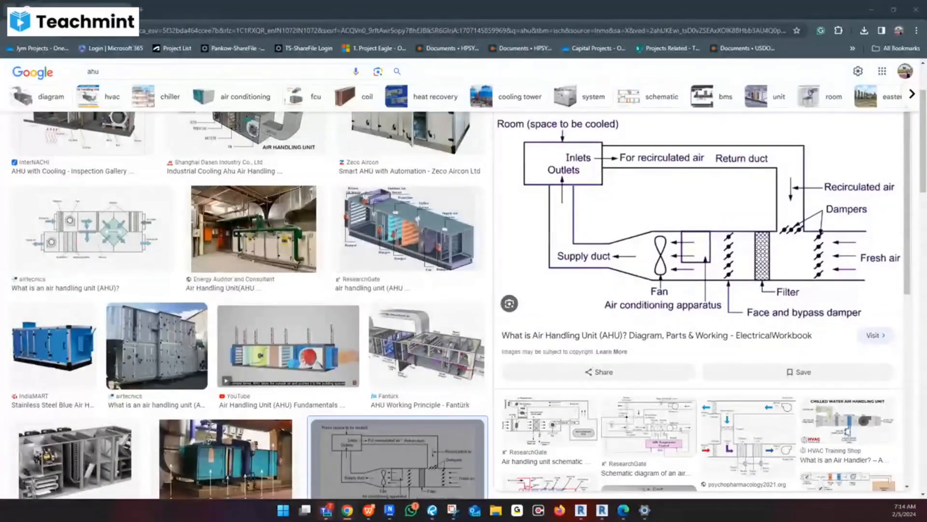
{"action": "left_click", "coordinate": [876, 11]}
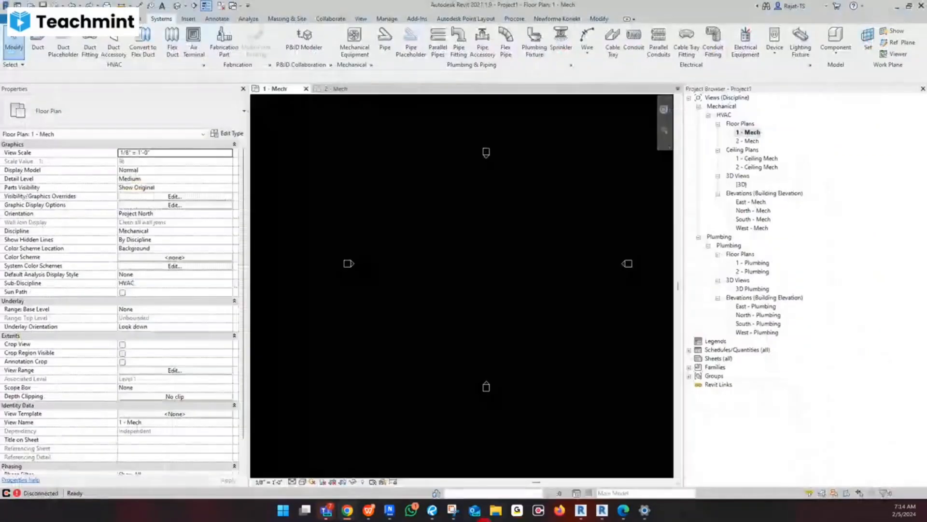
{"action": "key", "text": "alt+Tab"}
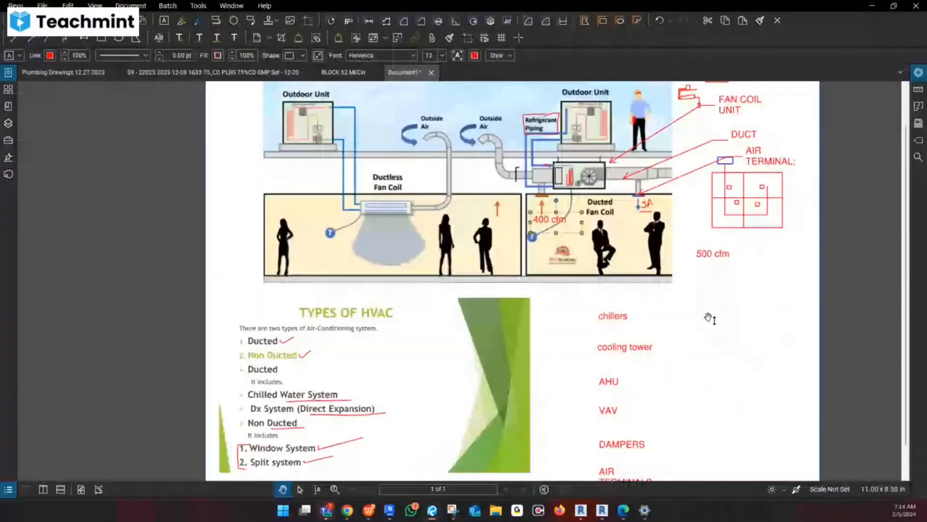
{"action": "left_click_drag", "start_coordinate": [707, 318], "coordinate": [665, 323]}
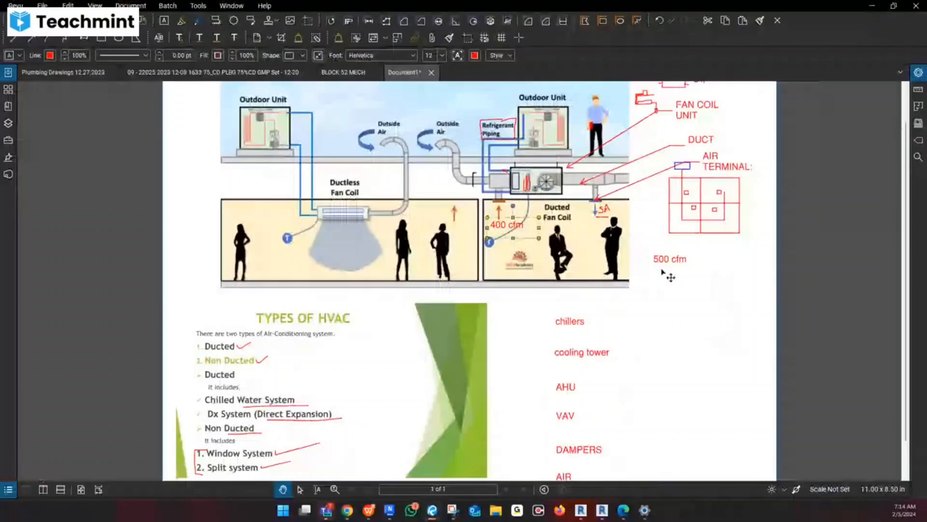
- Copy the 500 cfm note just below itself and change the copy's text to "500 LPS"
{"action": "left_click_drag", "start_coordinate": [698, 271], "coordinate": [691, 270]}
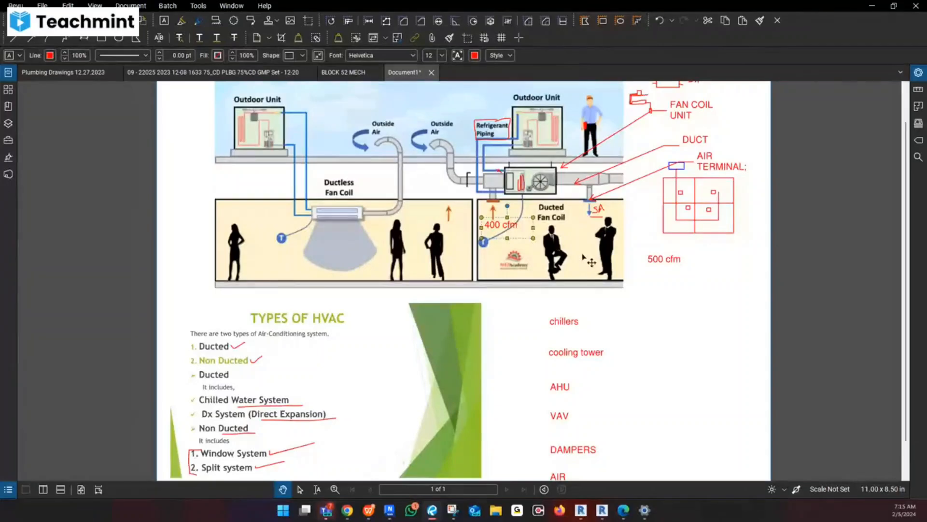
{"action": "left_click", "coordinate": [669, 264]}
{"action": "scroll", "coordinate": [668, 248], "scroll_direction": "down", "scroll_amount": 1}
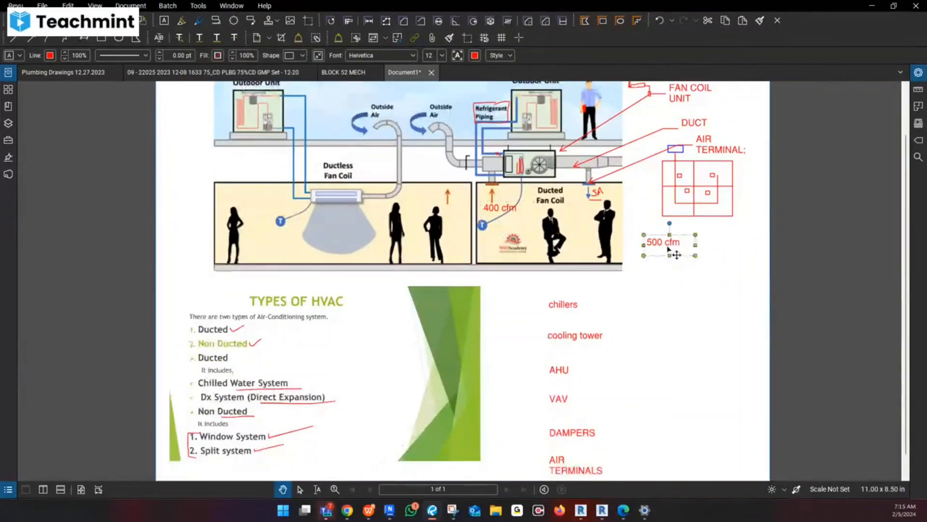
{"action": "left_click_drag", "start_coordinate": [668, 248], "coordinate": [673, 279], "text": "ctrl+shift"}
{"action": "double_click", "coordinate": [676, 278]}
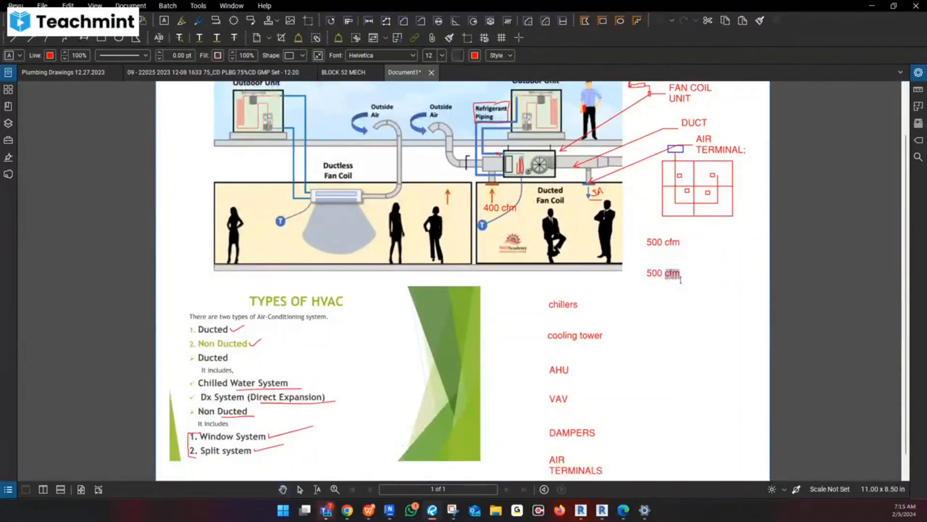
{"action": "type", "text": "L"}
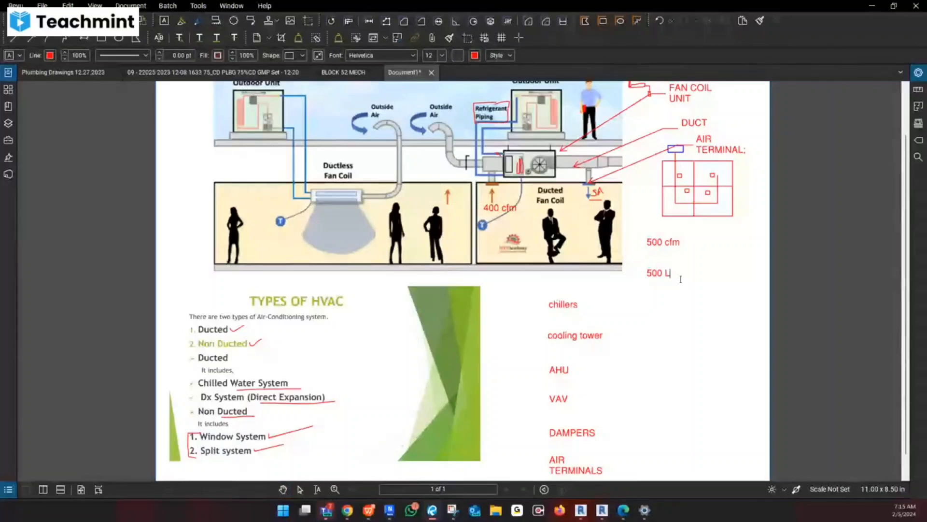
{"action": "type", "text": "PS"}
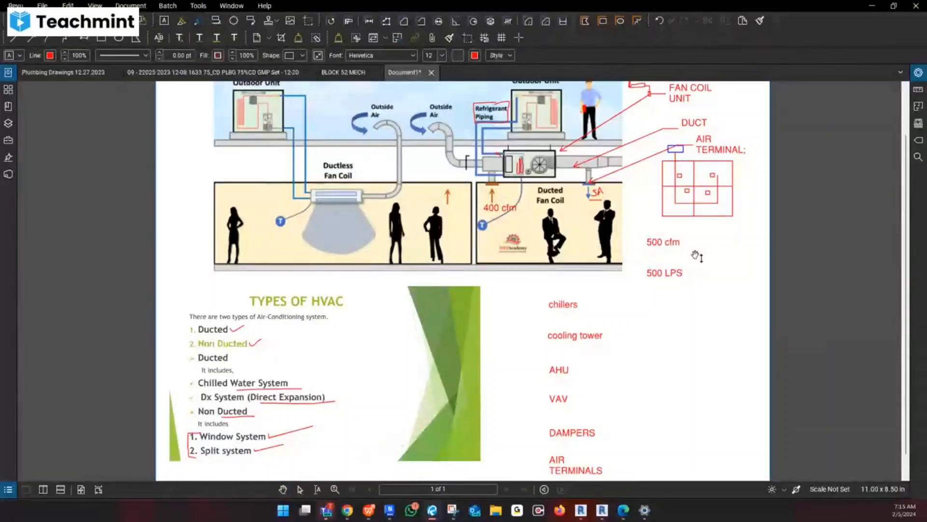
{"action": "left_click", "coordinate": [696, 254]}
{"action": "left_click", "coordinate": [698, 251]}
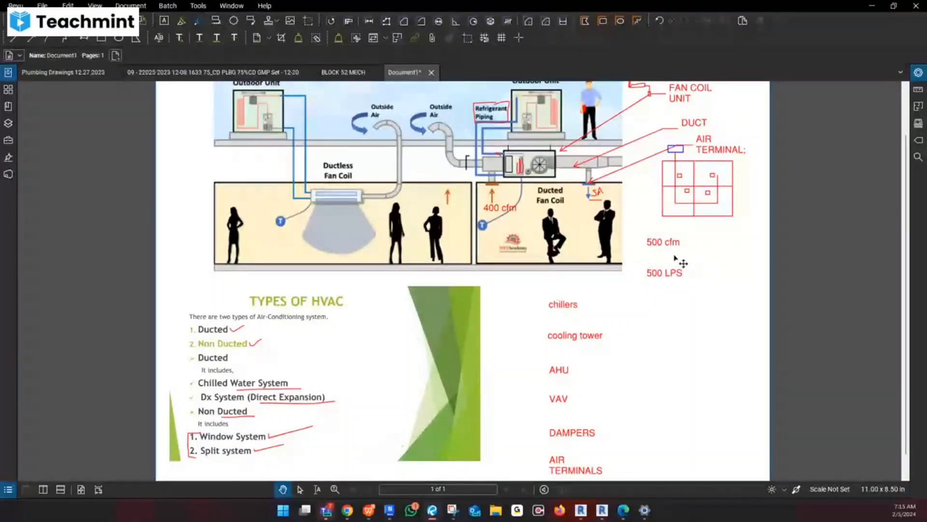
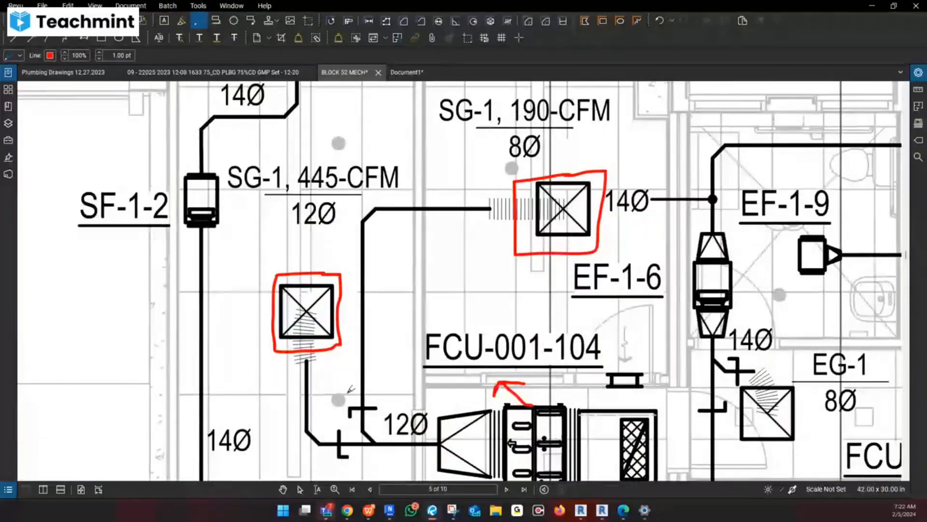
- On the BLOCK 52 MECH plan, examine the ducts linking FCU-001-104 to its two red-marked supply grilles
{"action": "middle_click_drag", "start_coordinate": [348, 393], "coordinate": [340, 386]}
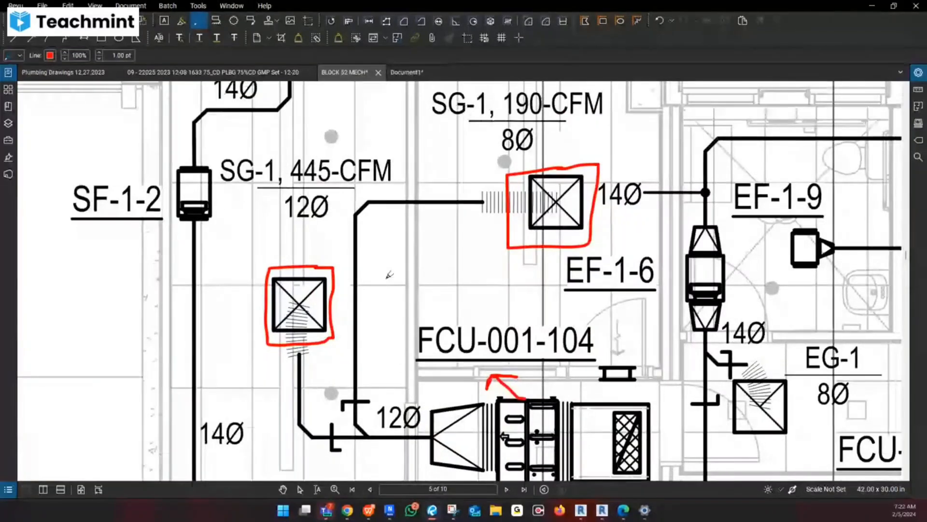
{"action": "scroll", "coordinate": [390, 275], "scroll_direction": "down", "scroll_amount": 3}
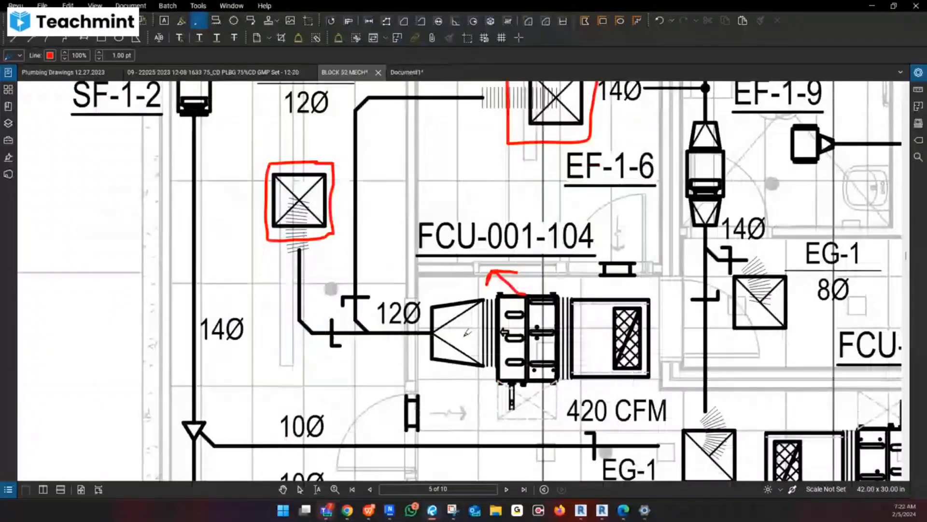
{"action": "scroll", "coordinate": [502, 333], "scroll_direction": "down", "scroll_amount": 1, "text": "ctrl"}
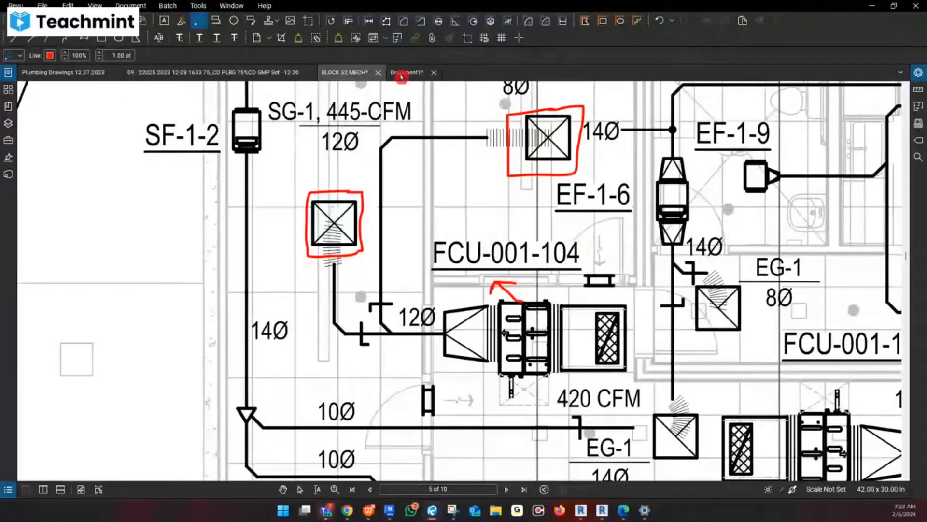
- Return to Document1 and sketch a duct line on the fan coil box's side opposite SA, labelling it "RA" by hand
{"action": "left_click", "coordinate": [401, 73]}
{"action": "middle_click_drag", "start_coordinate": [644, 207], "coordinate": [338, 426]}
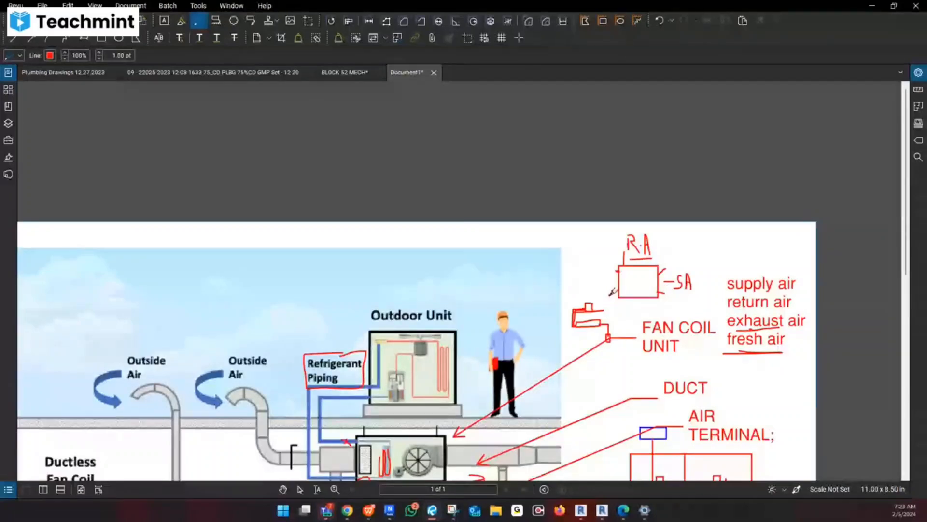
{"action": "left_click_drag", "start_coordinate": [597, 271], "coordinate": [619, 274]}
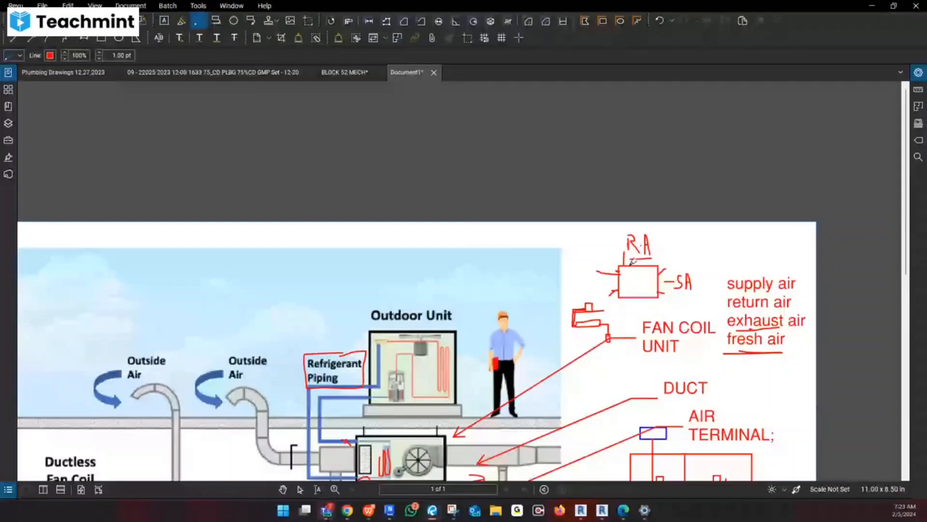
{"action": "left_click_drag", "start_coordinate": [573, 286], "coordinate": [599, 283]}
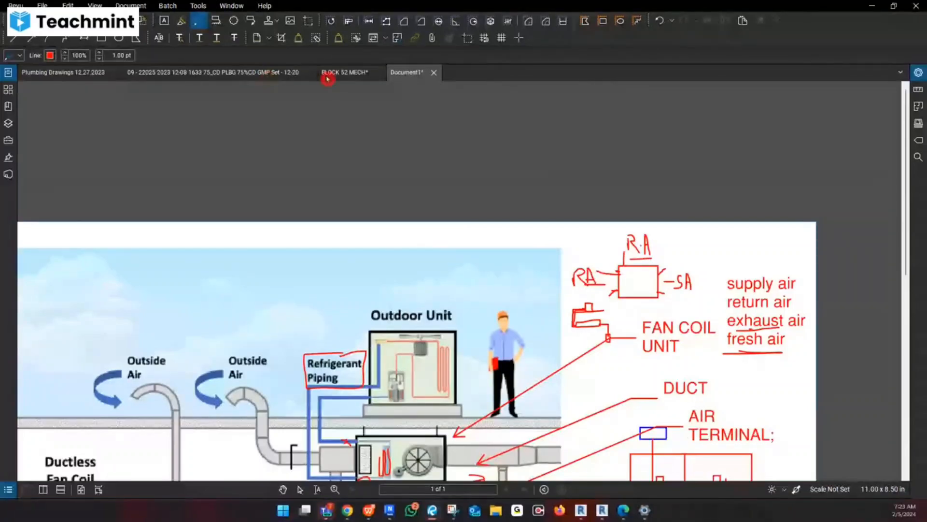
- Switch back to the BLOCK 52 MECH plan and examine FCU-001-104, FCU-001-105 and FCU-001-106 with their return air openings and supply grilles
{"action": "left_click", "coordinate": [346, 75]}
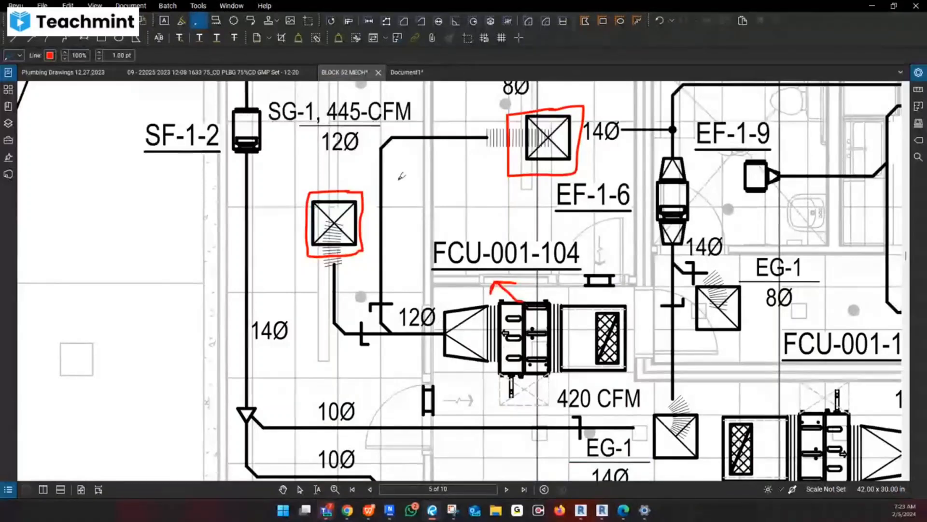
{"action": "middle_click_drag", "start_coordinate": [519, 252], "coordinate": [489, 250]}
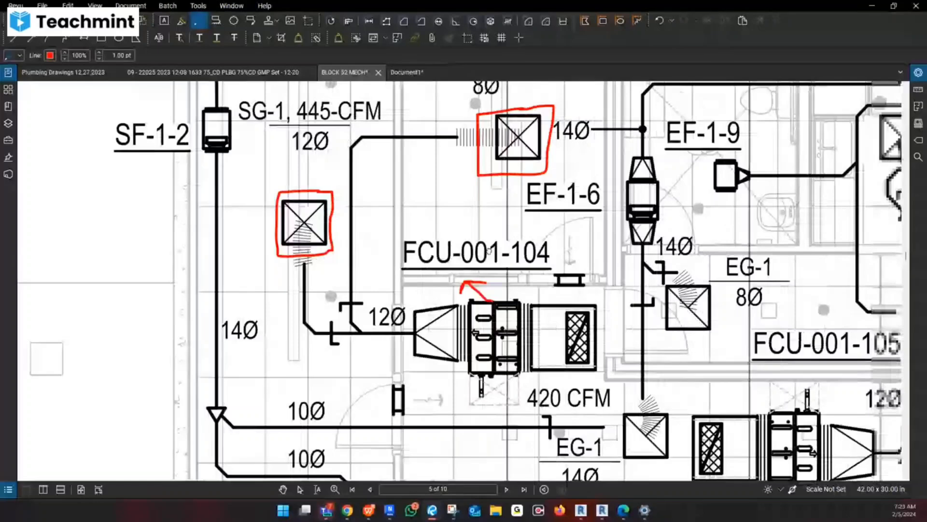
{"action": "scroll", "coordinate": [489, 250], "scroll_direction": "down", "scroll_amount": 3}
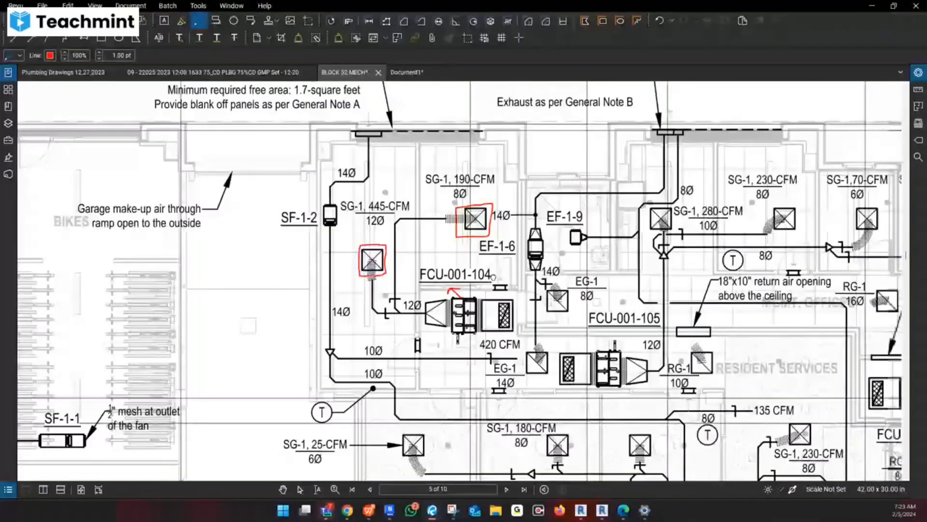
{"action": "middle_click_drag", "start_coordinate": [493, 275], "coordinate": [389, 231]}
{"action": "middle_click_drag", "start_coordinate": [448, 331], "coordinate": [276, 325]}
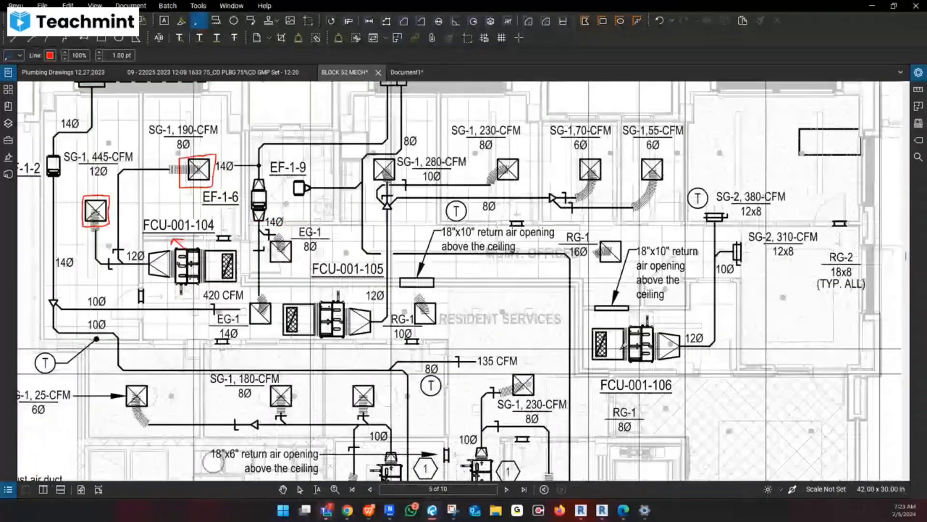
{"action": "scroll", "coordinate": [623, 345], "scroll_direction": "up", "scroll_amount": 2}
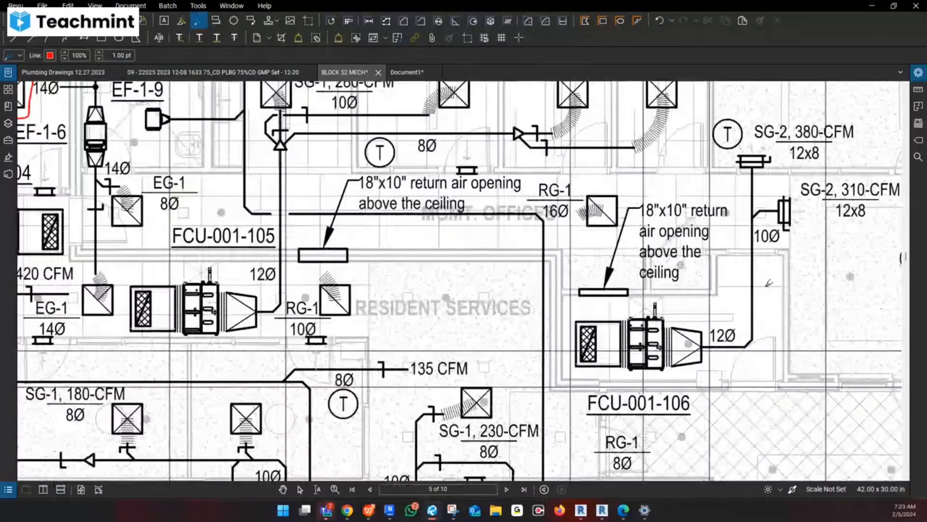
{"action": "middle_click_drag", "start_coordinate": [804, 208], "coordinate": [731, 250]}
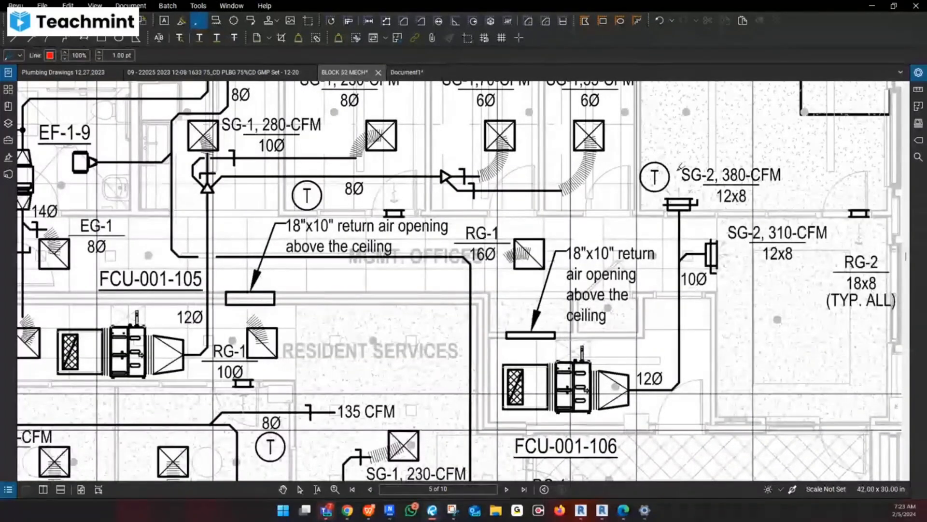
- Switch to the Revit project and review the System Type options offered for a new rectangular duct
{"action": "left_click", "coordinate": [611, 509]}
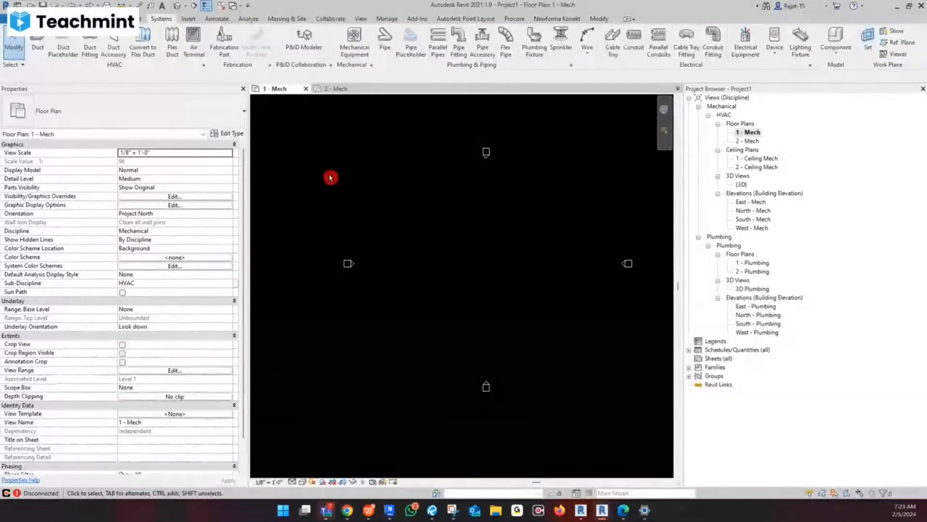
{"action": "middle_click_drag", "start_coordinate": [481, 285], "coordinate": [466, 285]}
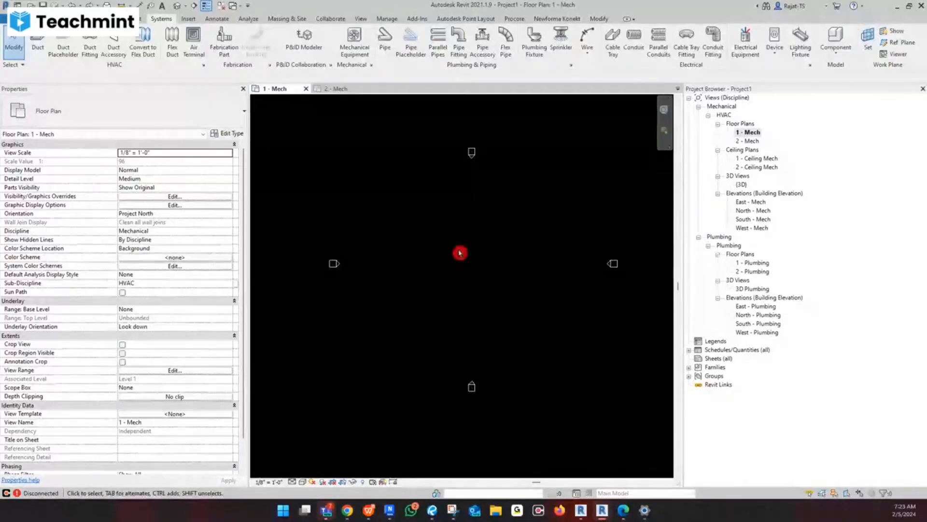
{"action": "left_click", "coordinate": [37, 43]}
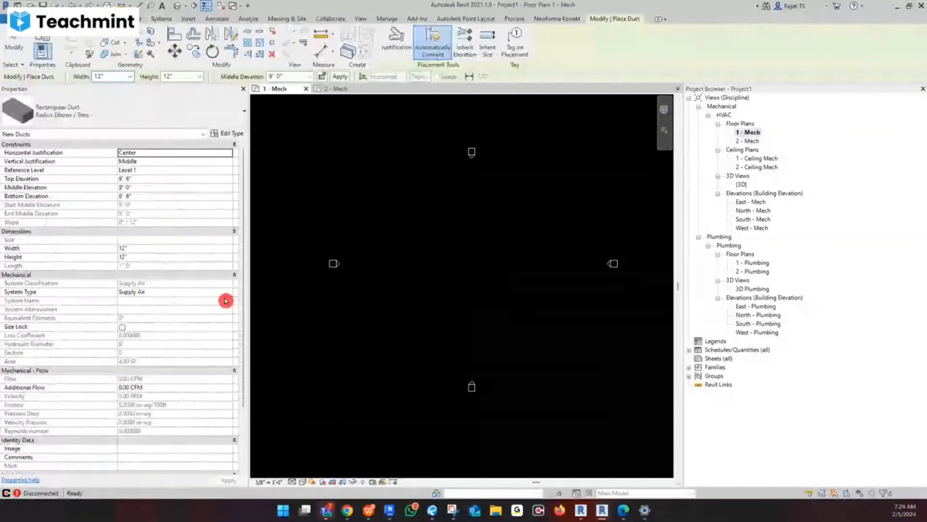
{"action": "left_click", "coordinate": [226, 292]}
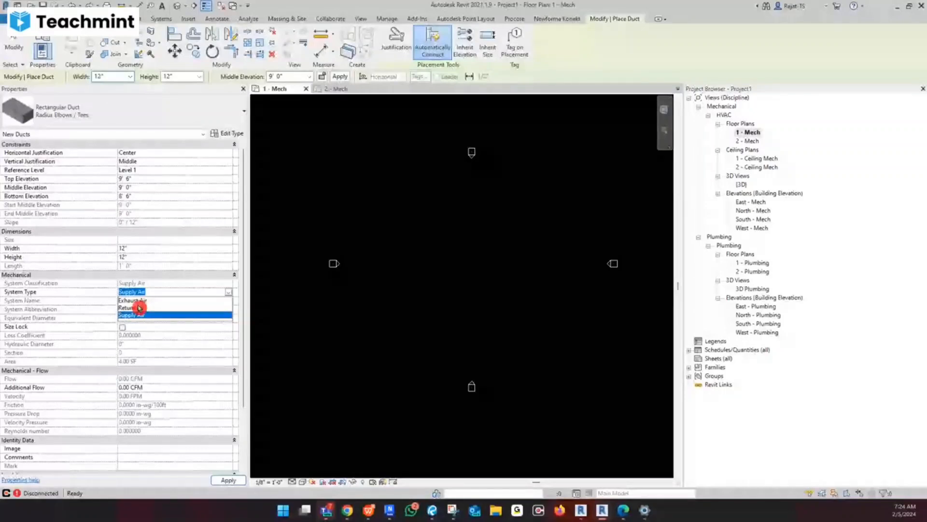
{"action": "key", "text": "Escape"}
{"action": "key", "text": "Escape"}
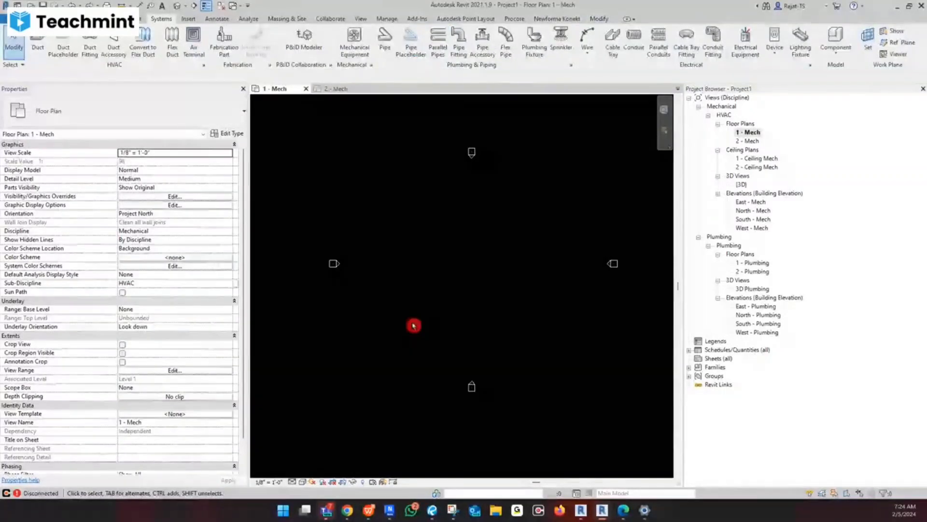
{"action": "left_click", "coordinate": [38, 46]}
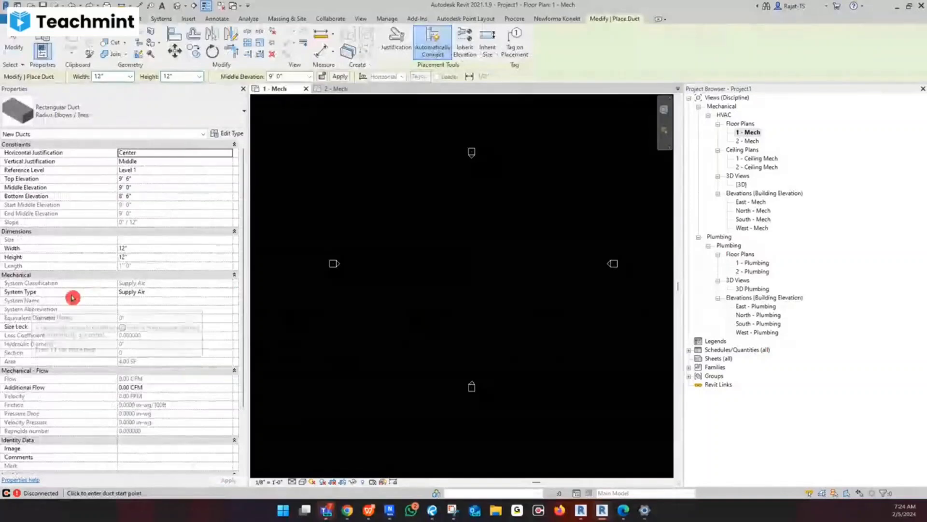
{"action": "left_click", "coordinate": [232, 293]}
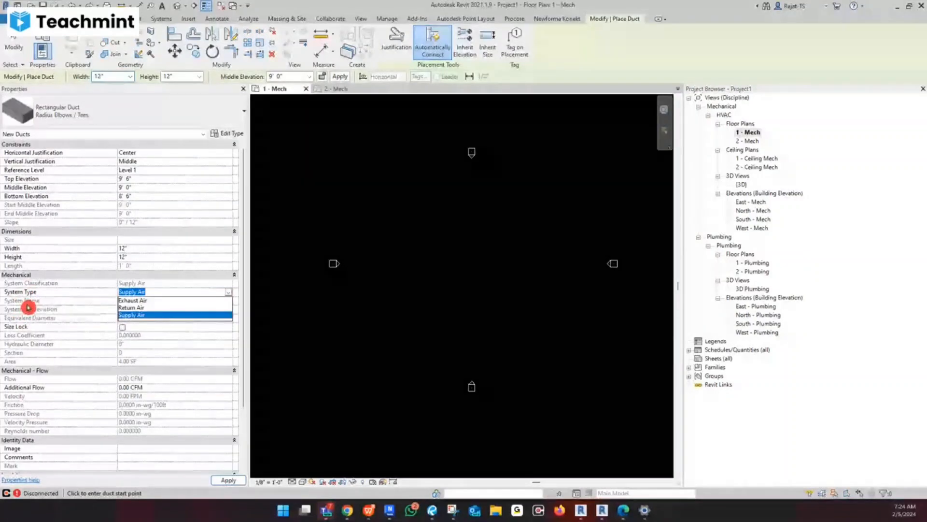
- In the project's Duct Systems families, duplicate the Supply Air system type and name the copy "Fresh Air"
{"action": "left_click", "coordinate": [688, 367]}
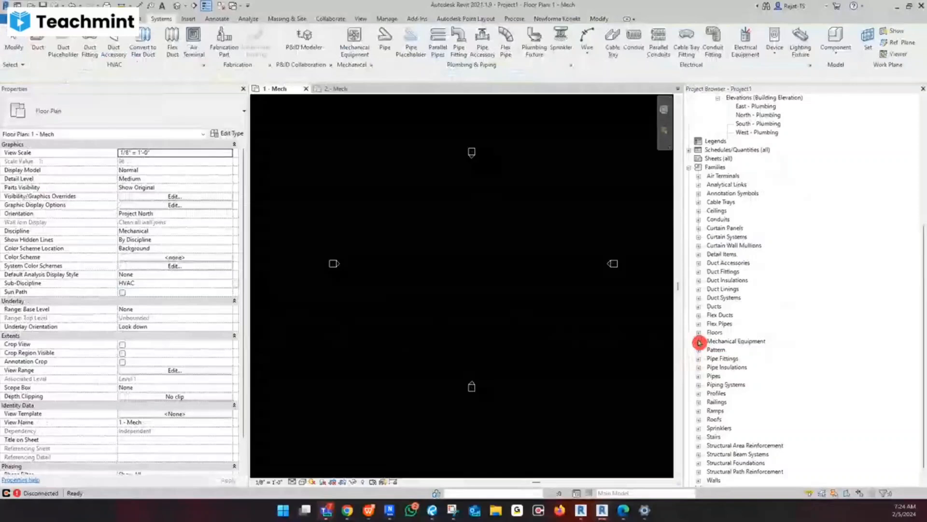
{"action": "scroll", "coordinate": [749, 401], "scroll_direction": "down", "scroll_amount": 1}
{"action": "scroll", "coordinate": [725, 271], "scroll_direction": "down", "scroll_amount": 1}
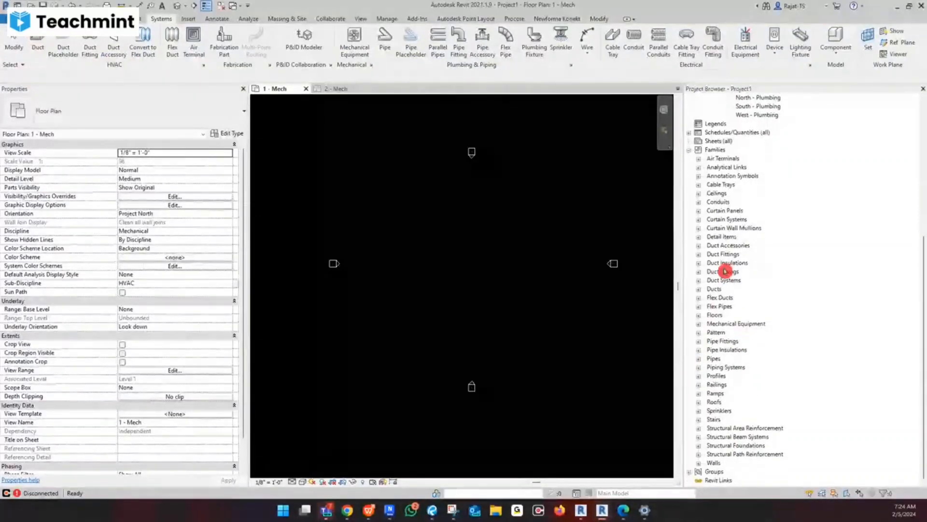
{"action": "left_click", "coordinate": [699, 280]}
{"action": "left_click", "coordinate": [708, 288]}
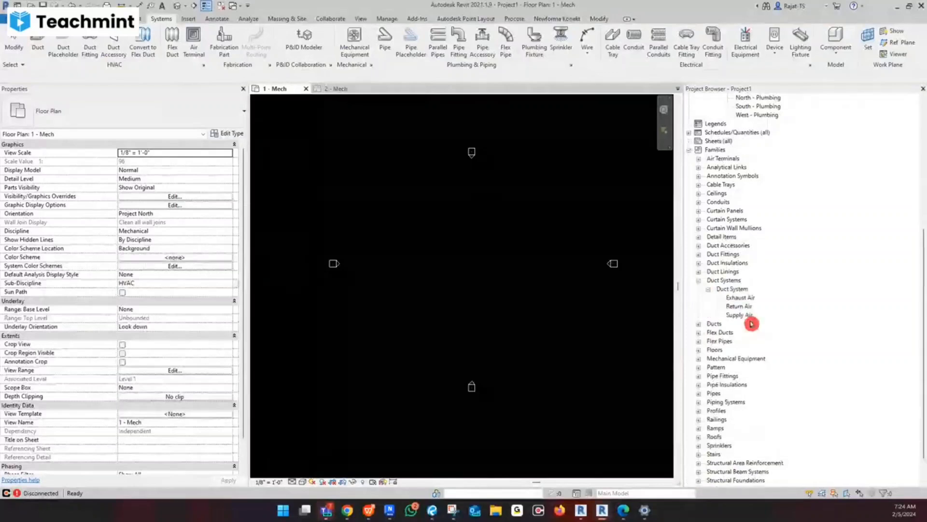
{"action": "right_click", "coordinate": [749, 319]}
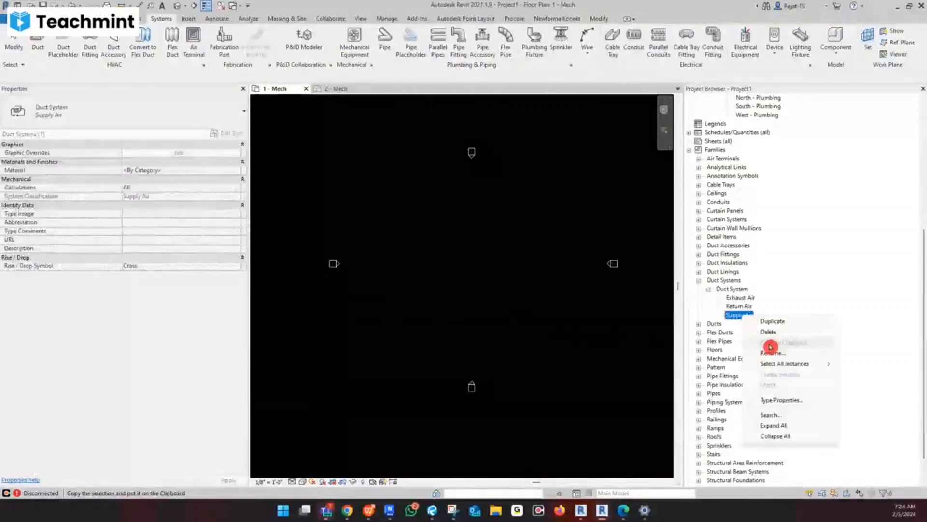
{"action": "left_click", "coordinate": [774, 322]}
{"action": "double_click", "coordinate": [748, 324]}
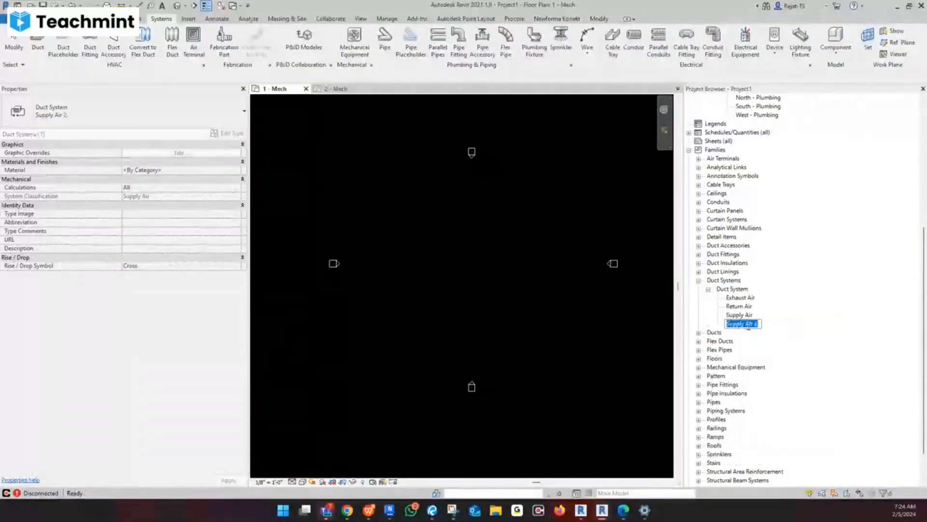
{"action": "type", "text": "Fresh"}
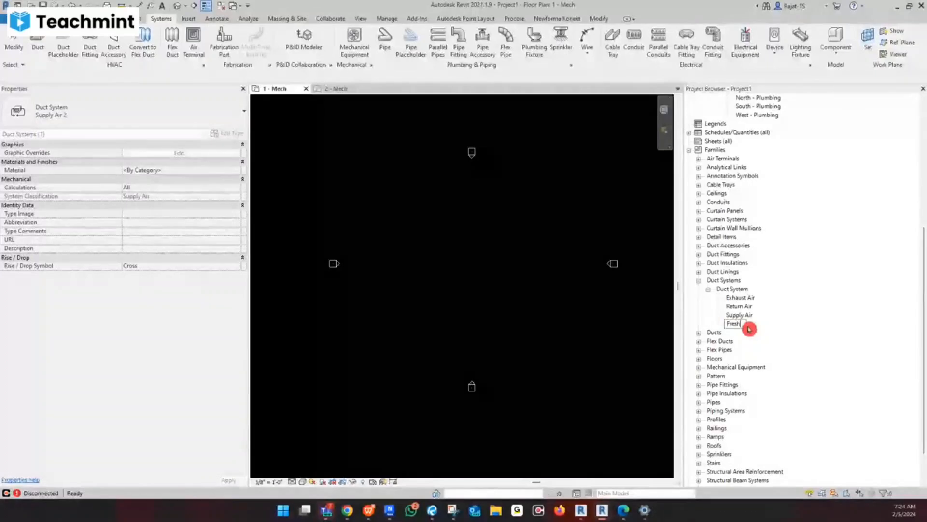
{"action": "type", "text": " Air"}
{"action": "left_click", "coordinate": [749, 328]}
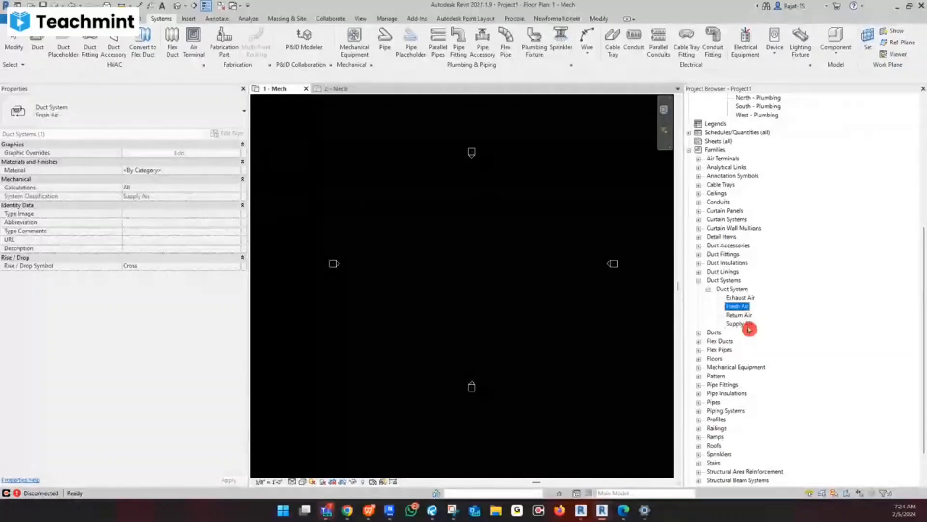
- Recheck the System Type options for a new rectangular duct with Fresh Air in the list, keeping Supply Air
{"action": "key", "text": "d"}
{"action": "key", "text": "t"}
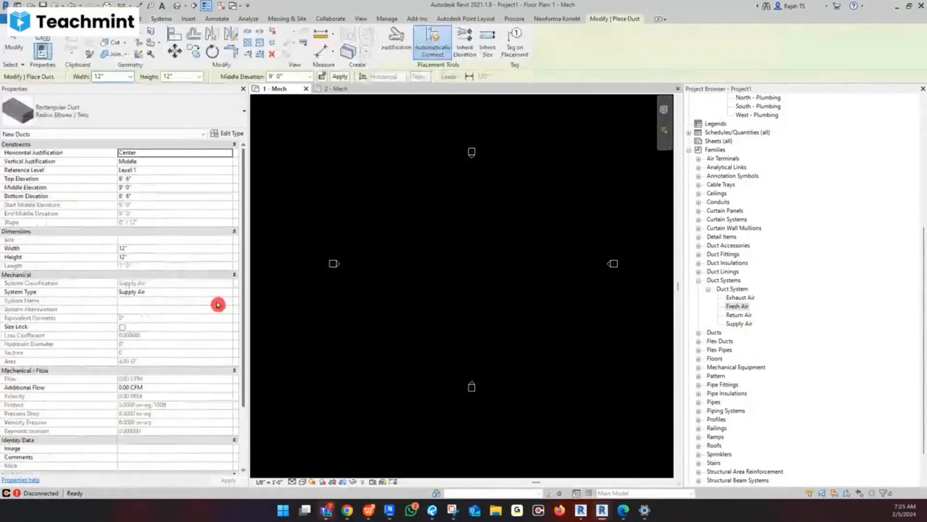
{"action": "left_click", "coordinate": [228, 292]}
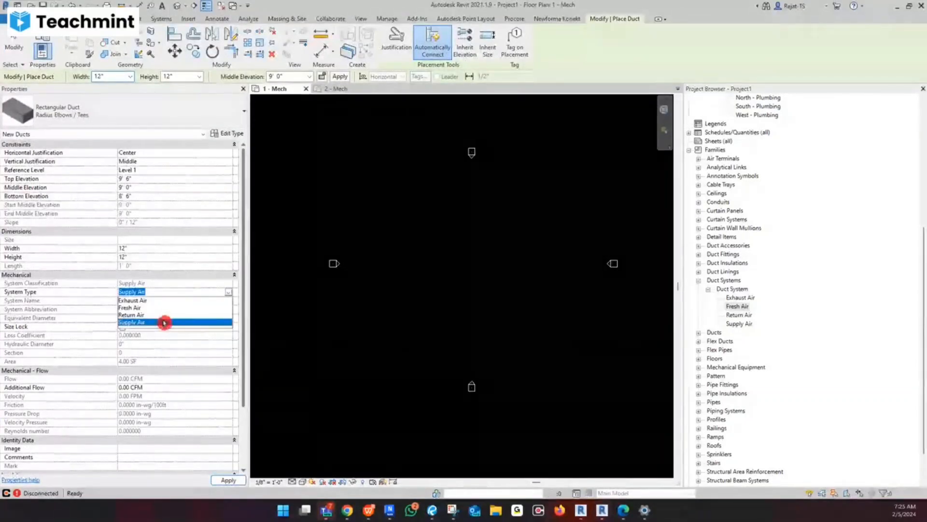
{"action": "left_click", "coordinate": [165, 322]}
{"action": "key", "text": "Escape"}
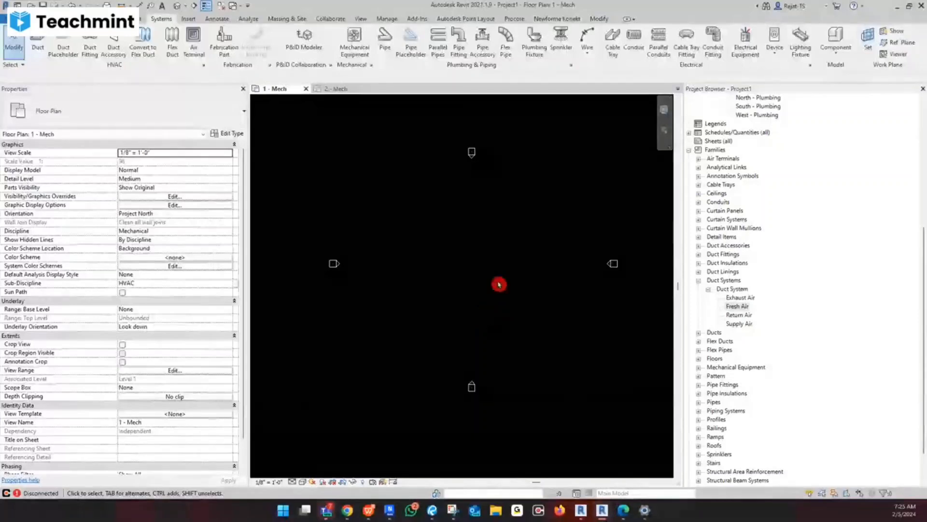
- Draw a closed L-shaped outline of Generic - 8" walls, 10' high, on the 1 - Mech plan, about 52' 6" wide overall
{"action": "key", "text": "w"}
{"action": "key", "text": "a"}
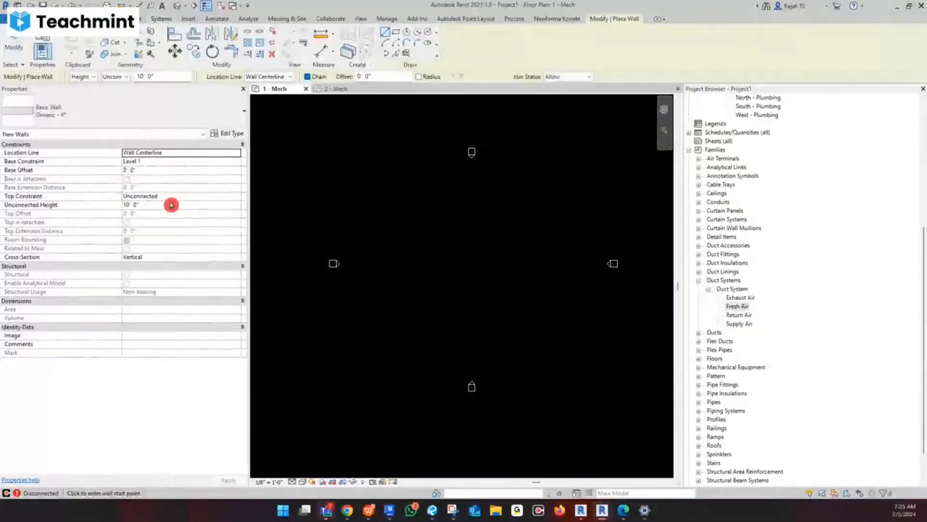
{"action": "left_click", "coordinate": [440, 259]}
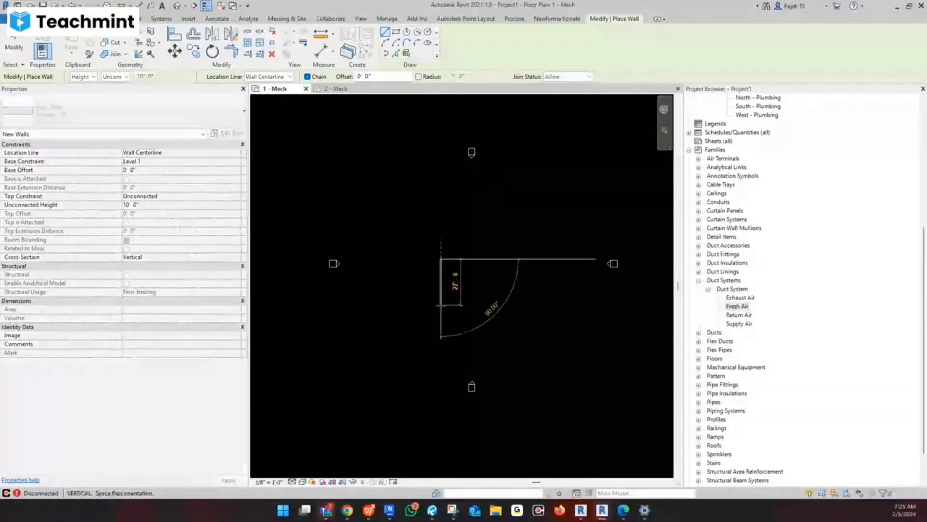
{"action": "left_click", "coordinate": [441, 306]}
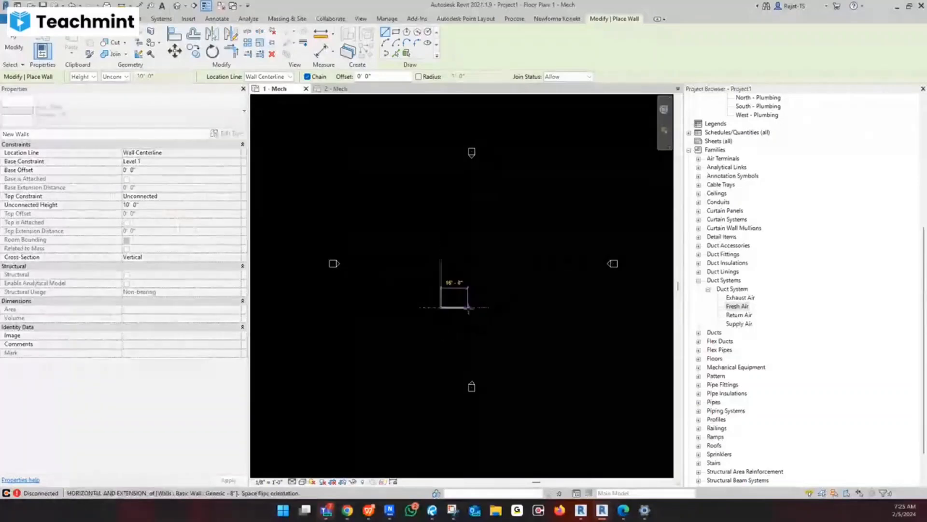
{"action": "left_click", "coordinate": [493, 306]}
{"action": "left_click", "coordinate": [493, 282]}
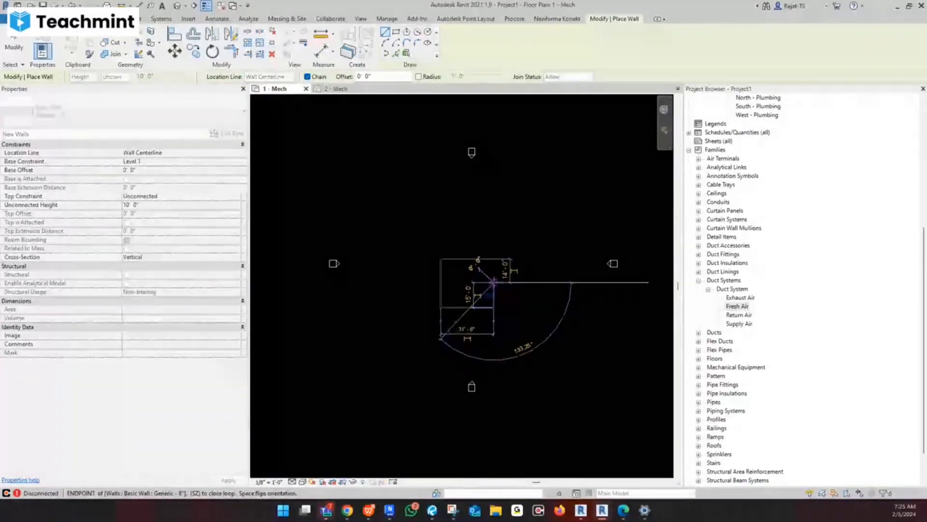
{"action": "left_click", "coordinate": [529, 283]}
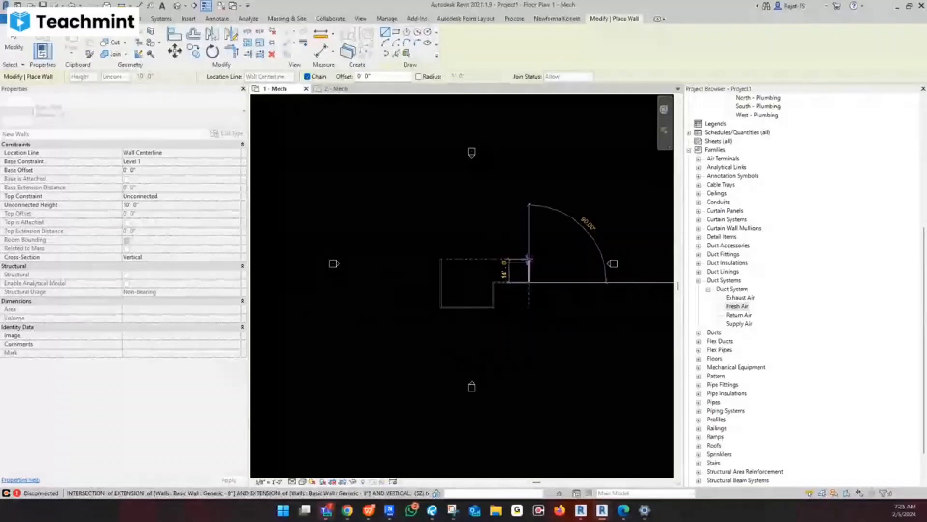
{"action": "left_click", "coordinate": [528, 260]}
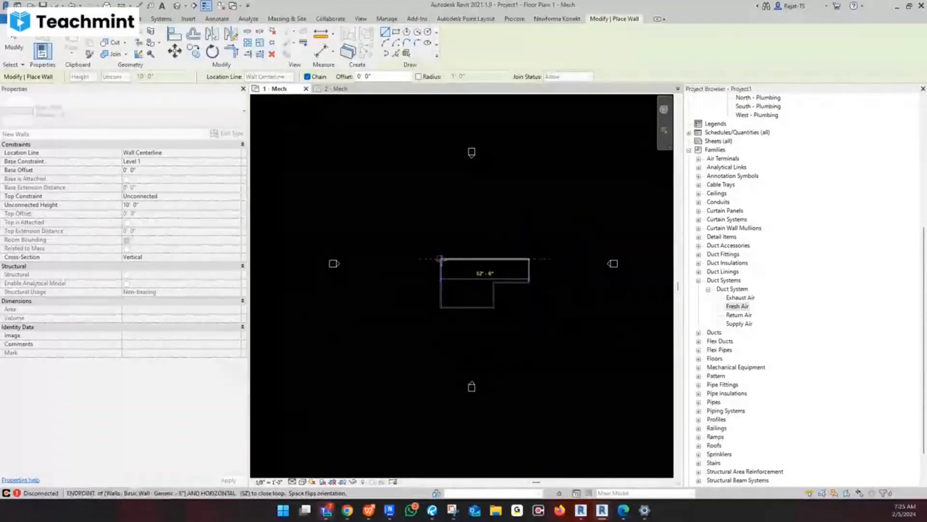
{"action": "left_click", "coordinate": [440, 258]}
{"action": "key", "text": "Escape"}
{"action": "key", "text": "Escape"}
- Add a partition wall about 14' long from the inner corner of the L straight up to the opposite outer wall
{"action": "scroll", "coordinate": [502, 272], "scroll_direction": "up", "scroll_amount": 5}
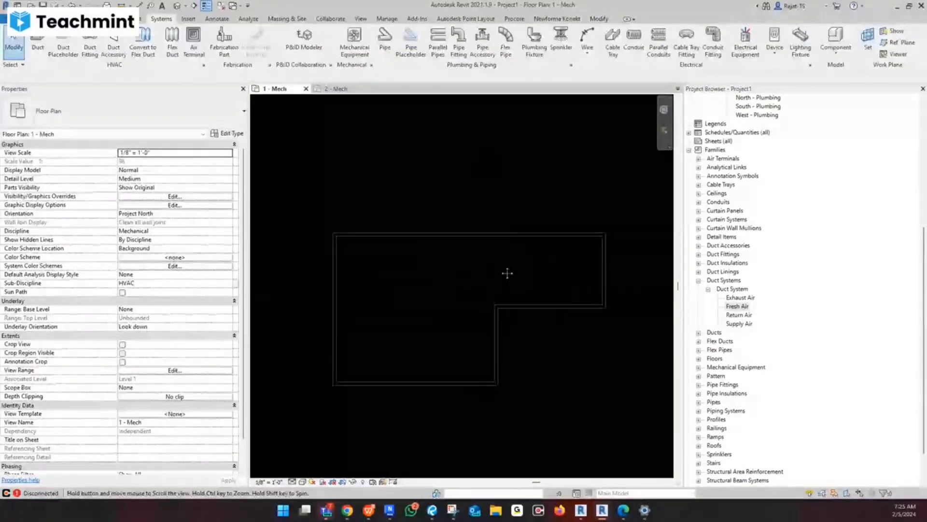
{"action": "middle_click_drag", "start_coordinate": [410, 229], "coordinate": [395, 224]}
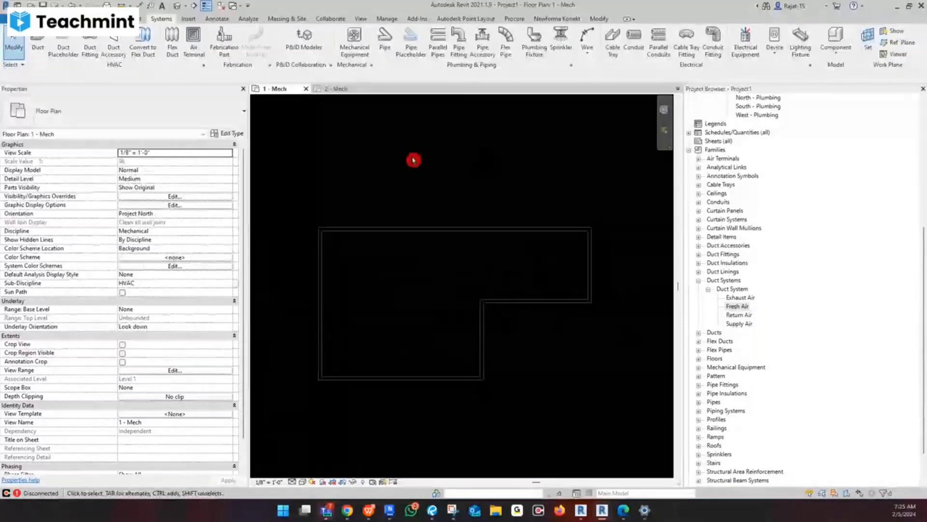
{"action": "scroll", "coordinate": [459, 277], "scroll_direction": "down", "scroll_amount": 1}
{"action": "middle_click_drag", "start_coordinate": [458, 277], "coordinate": [442, 260]}
{"action": "left_click", "coordinate": [495, 344]}
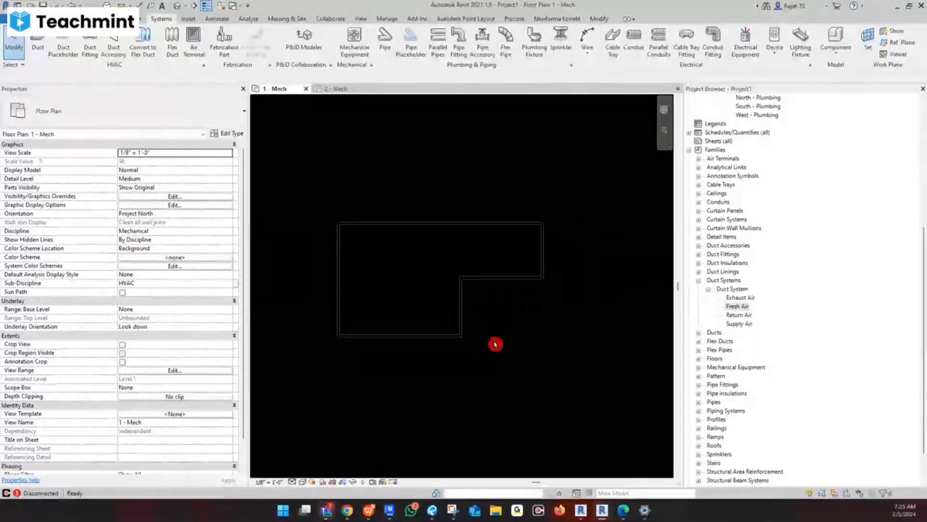
{"action": "key", "text": "w"}
{"action": "key", "text": "a"}
{"action": "left_click", "coordinate": [462, 277]}
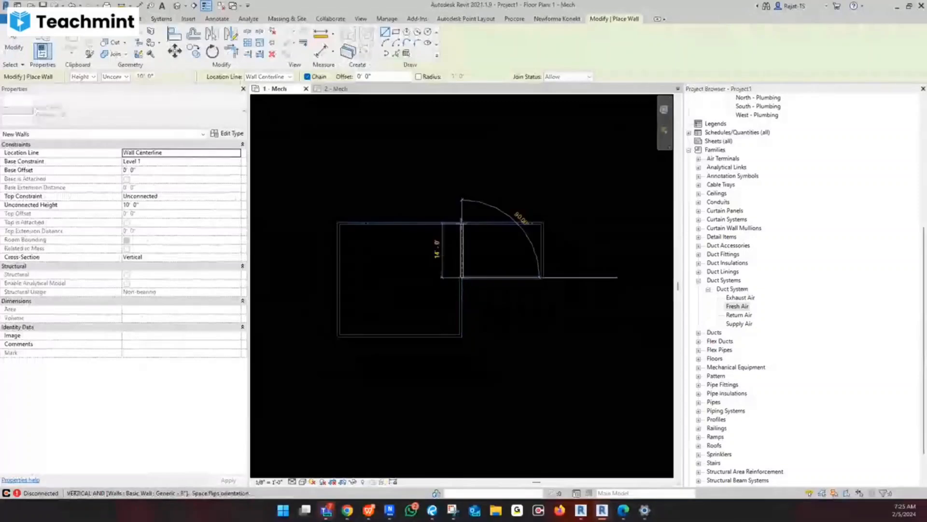
{"action": "key", "text": "Escape"}
{"action": "key", "text": "Escape"}
{"action": "left_click", "coordinate": [538, 295]}
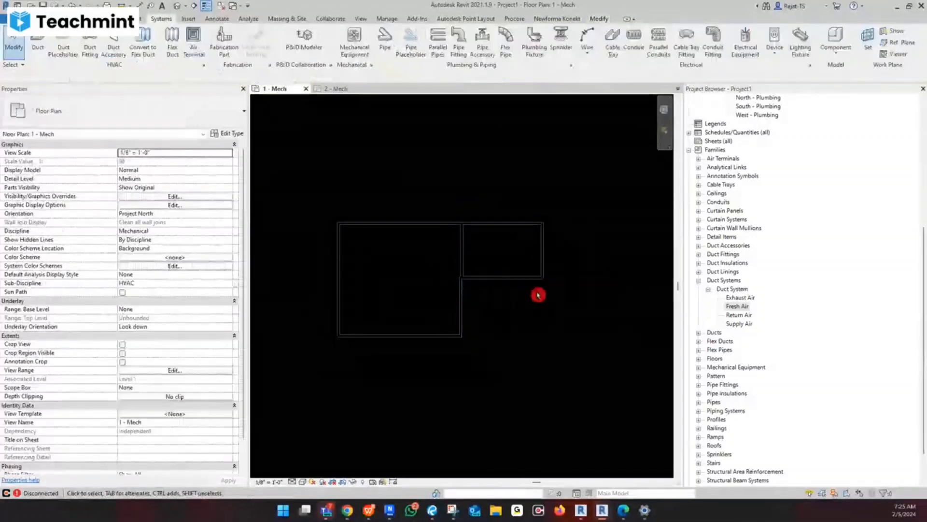
- Load the Door-Interior-Single-Full Glass-Wood family from the Residential doors library for door placement
{"action": "key", "text": "d"}
{"action": "key", "text": "r"}
{"action": "left_click", "coordinate": [488, 260]}
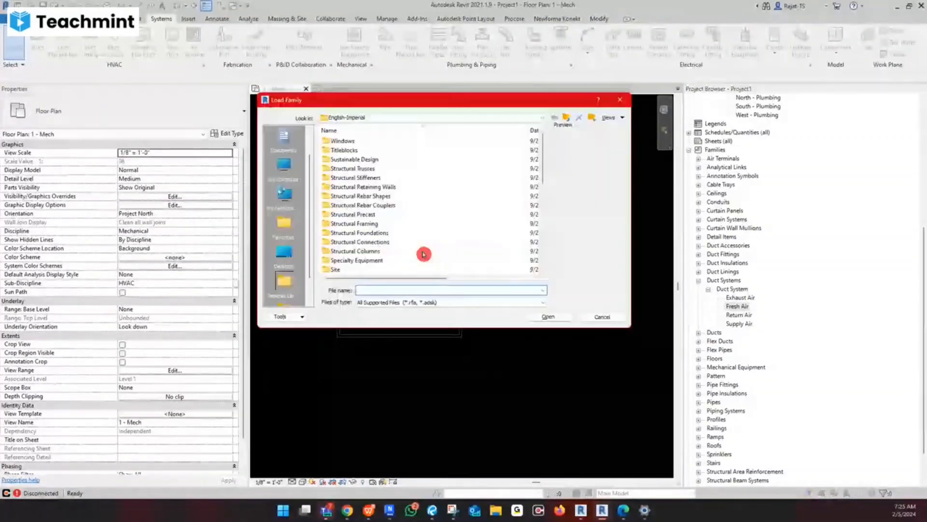
{"action": "left_click", "coordinate": [393, 129]}
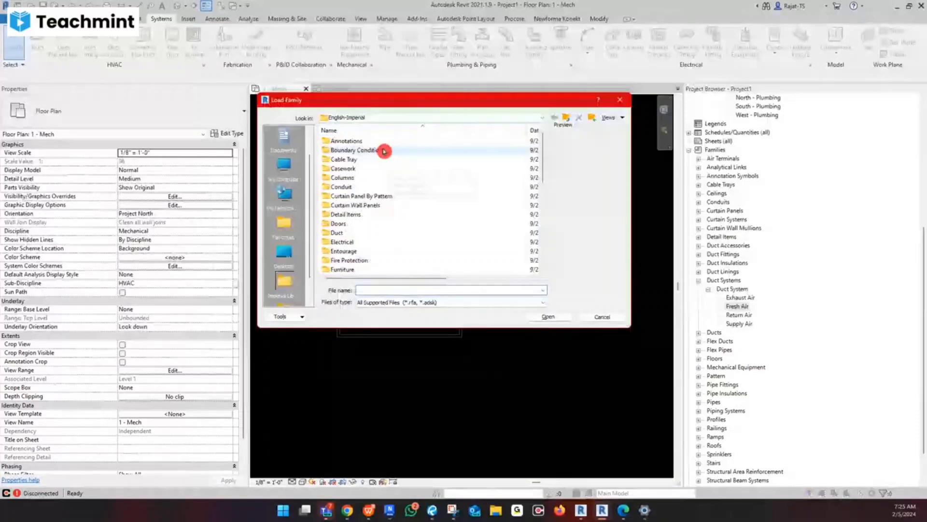
{"action": "double_click", "coordinate": [362, 226]}
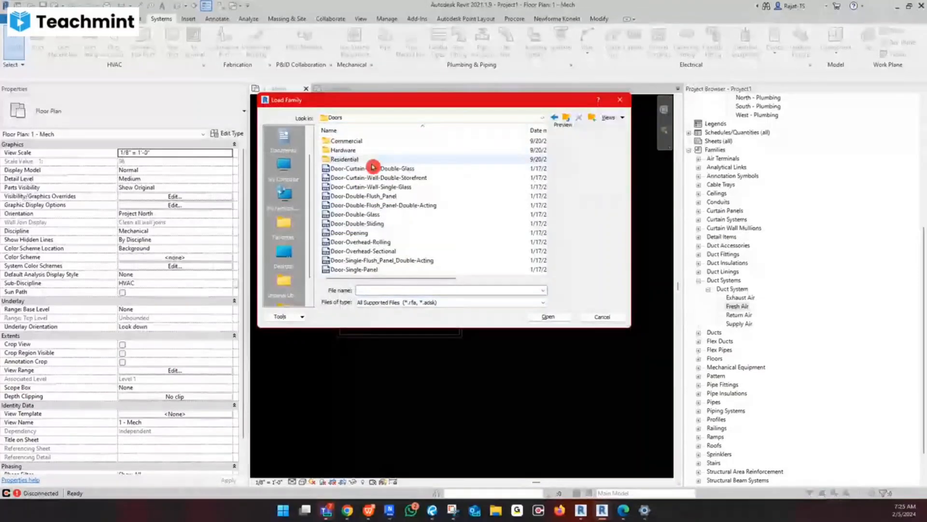
{"action": "left_click", "coordinate": [389, 233]}
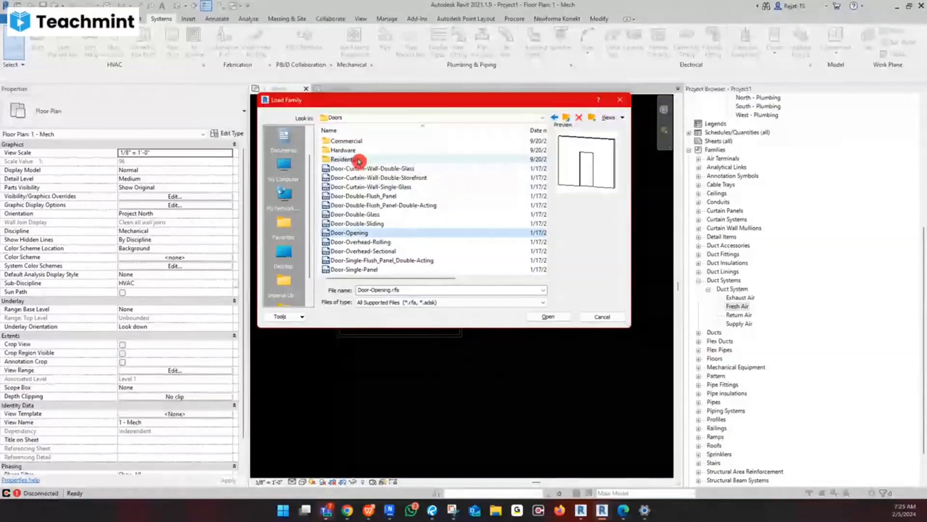
{"action": "double_click", "coordinate": [358, 160]}
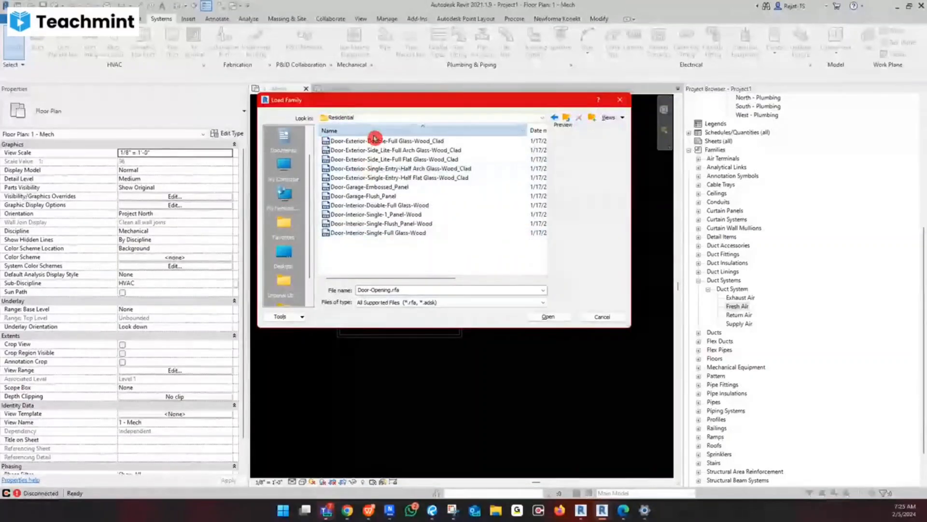
{"action": "left_click", "coordinate": [375, 134]}
{"action": "left_click", "coordinate": [374, 178]}
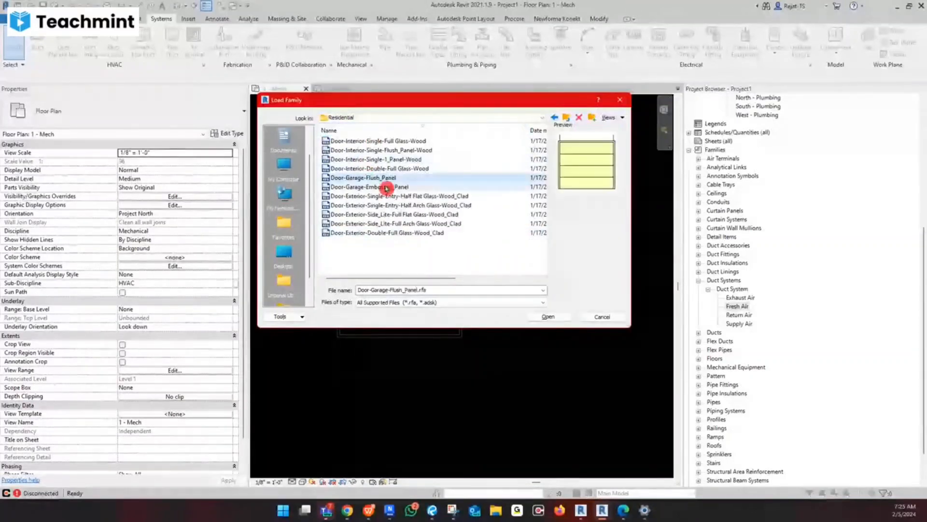
{"action": "left_click", "coordinate": [372, 141]}
{"action": "left_click", "coordinate": [559, 317]}
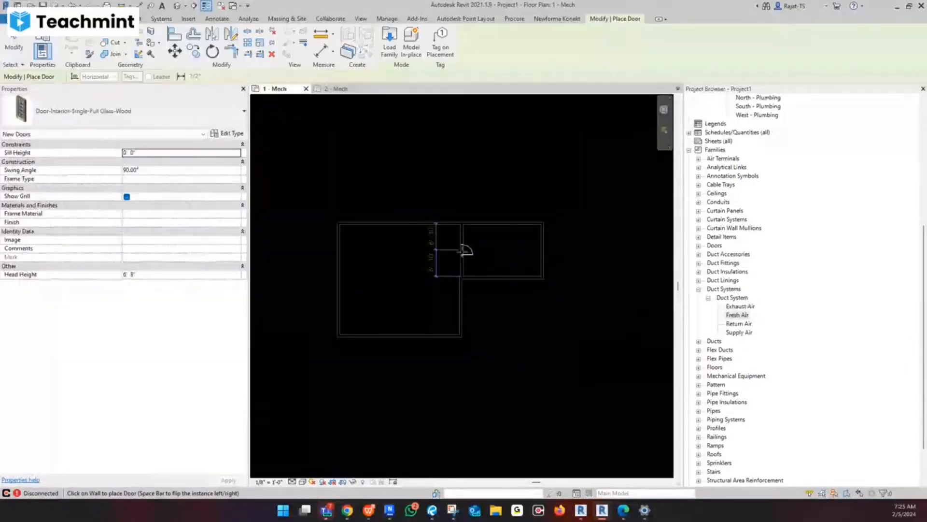
- Place one door midway along the partition wall and another in the larger room's outer wall opposite it
{"action": "left_click", "coordinate": [464, 250]}
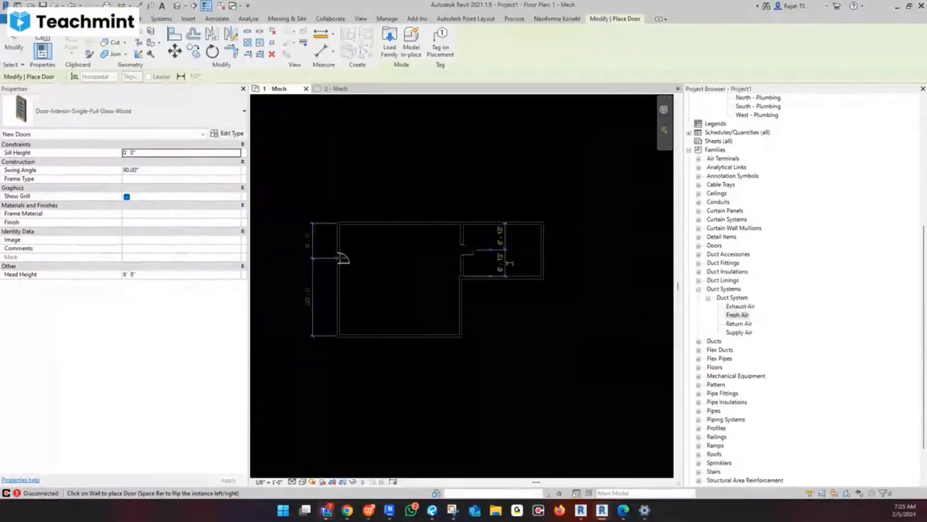
{"action": "key", "text": "Escape"}
{"action": "key", "text": "Escape"}
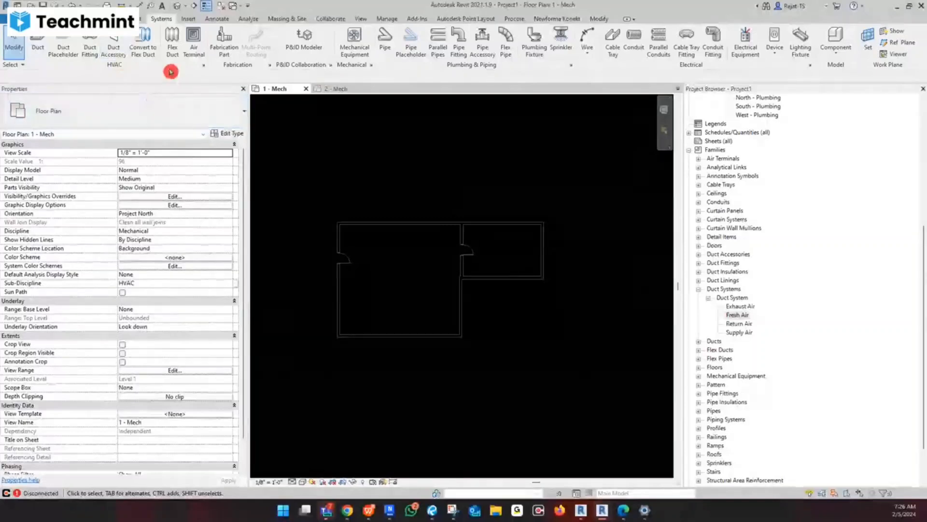
- Try to place an automatic ceiling in the larger room from the 1 - Mech floor plan
{"action": "left_click", "coordinate": [37, 19]}
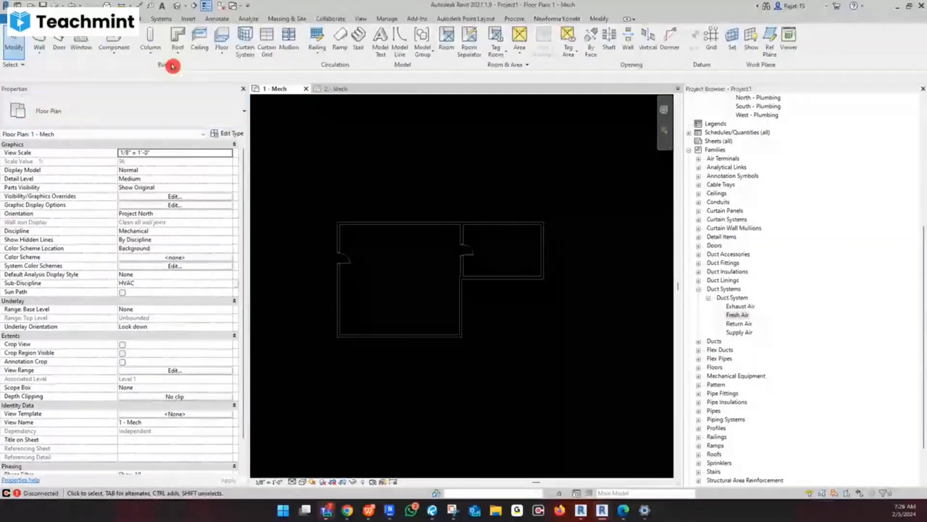
{"action": "left_click", "coordinate": [200, 39]}
{"action": "left_click", "coordinate": [422, 255]}
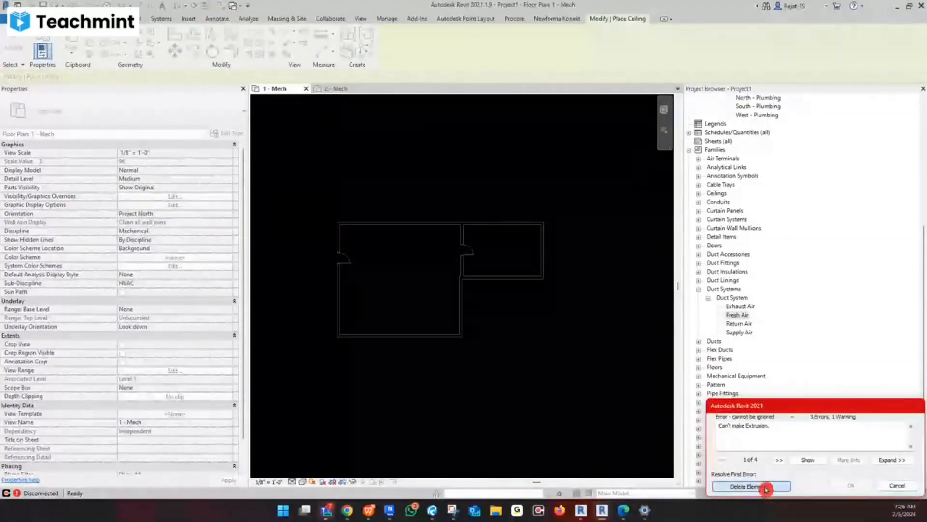
{"action": "left_click", "coordinate": [766, 490]}
- Open the 1 - Ceiling Mech plan and place an automatic 2' x 4' ACT System ceiling at 8' in the smaller room
{"action": "scroll", "coordinate": [816, 251], "scroll_direction": "up", "scroll_amount": 8}
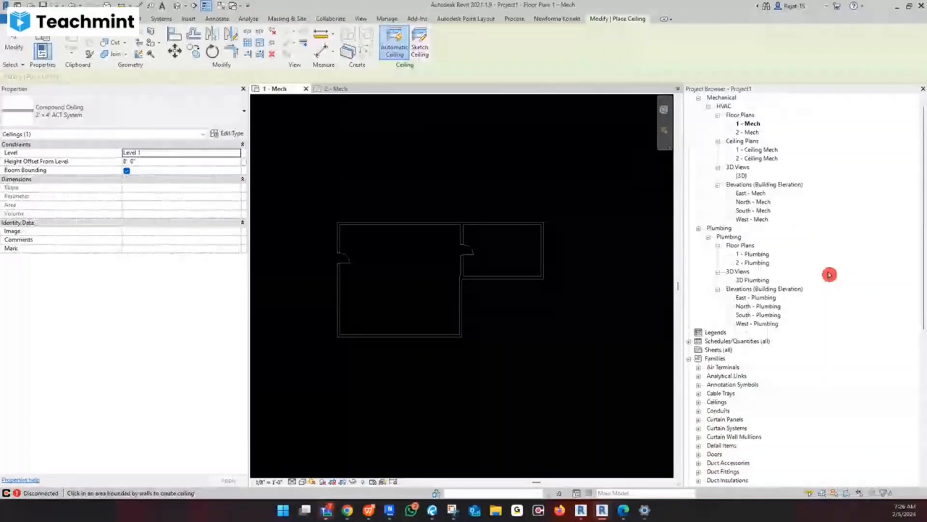
{"action": "left_click", "coordinate": [756, 159]}
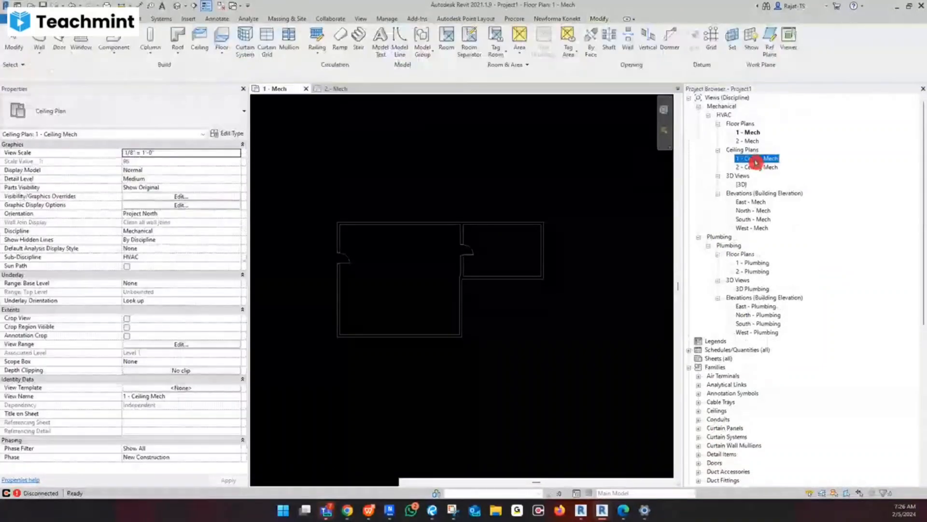
{"action": "double_click", "coordinate": [756, 159]}
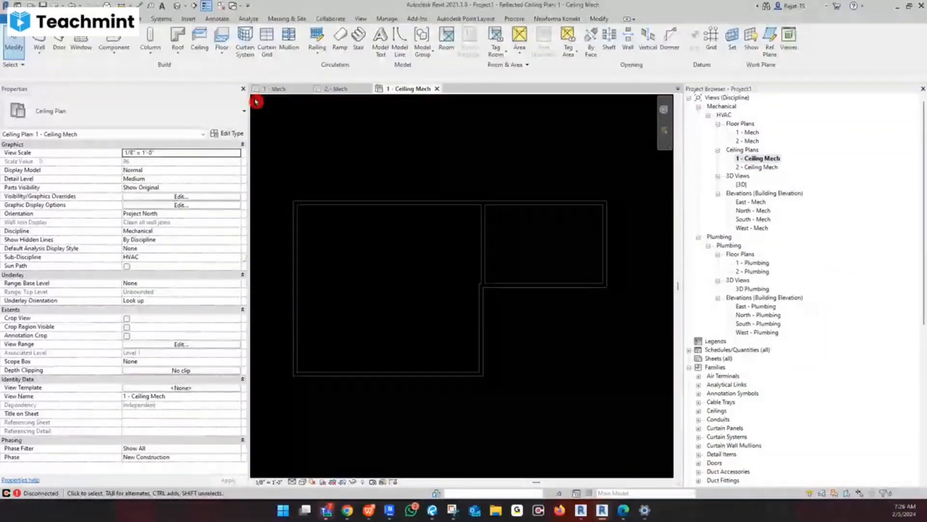
{"action": "left_click", "coordinate": [198, 46]}
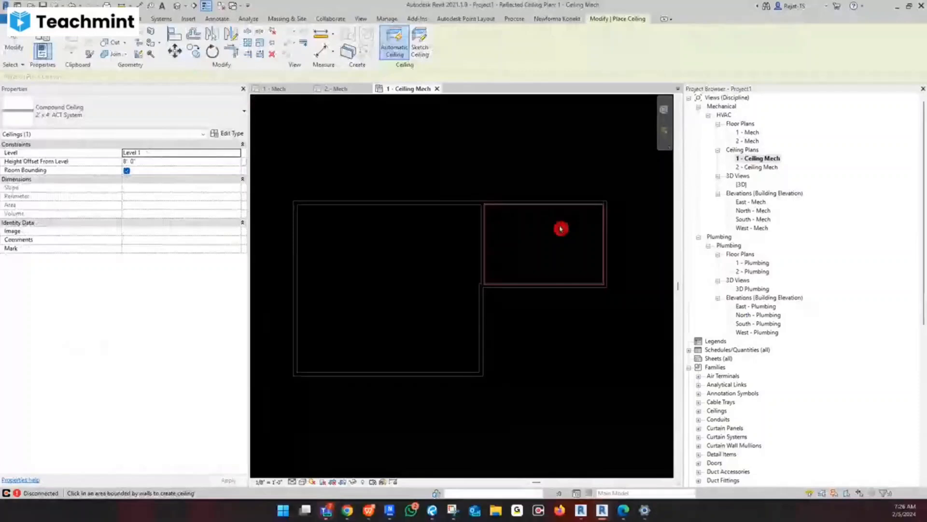
{"action": "left_click", "coordinate": [560, 228]}
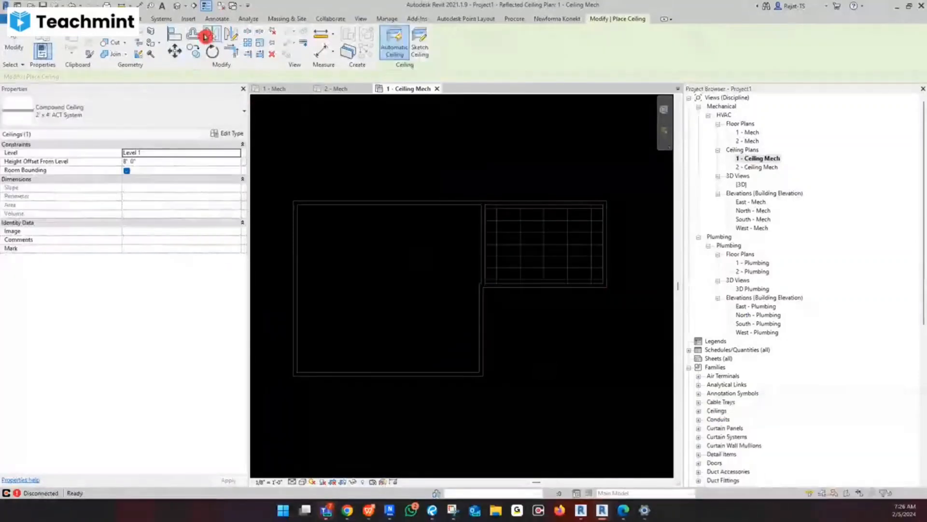
- Open the default 3D view and set its discipline to Coordination
{"action": "left_click", "coordinate": [177, 5]}
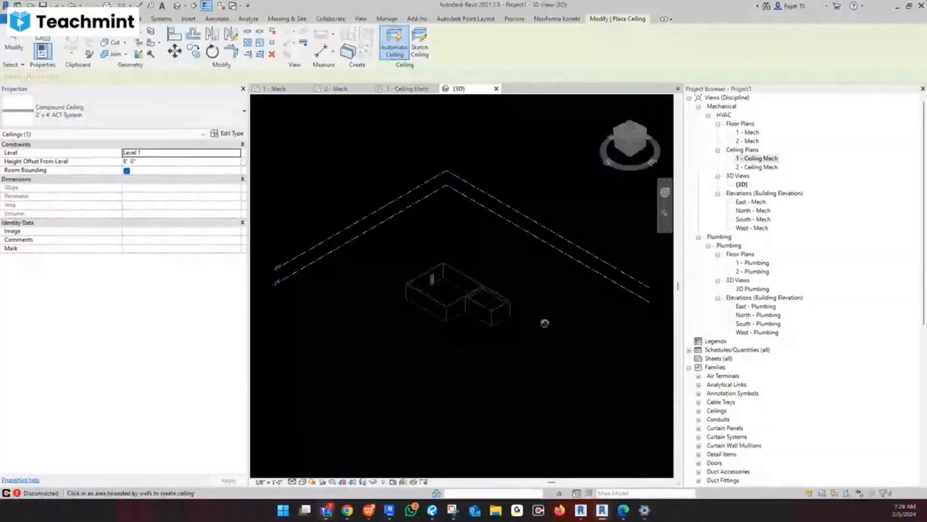
{"action": "key", "text": "Escape"}
{"action": "key", "text": "Escape"}
{"action": "scroll", "coordinate": [513, 265], "scroll_direction": "up", "scroll_amount": 5}
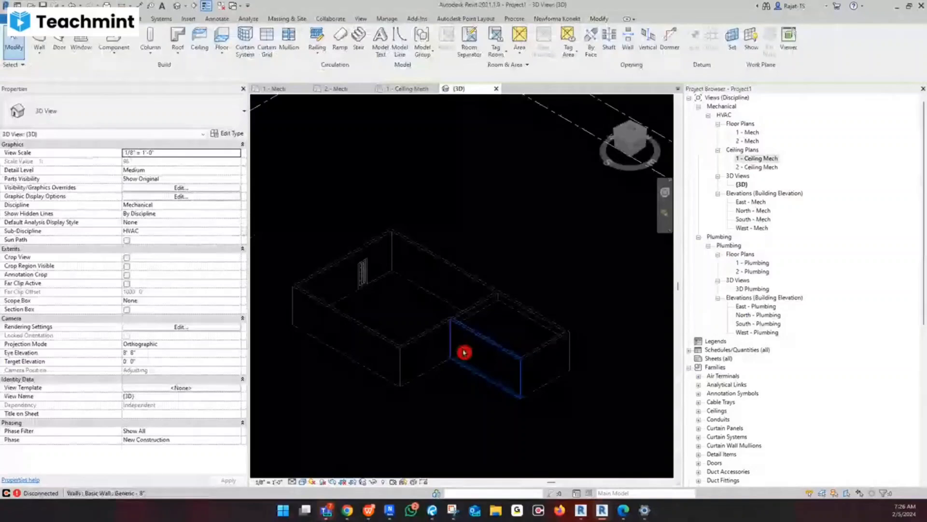
{"action": "scroll", "coordinate": [404, 324], "scroll_direction": "up", "scroll_amount": 1}
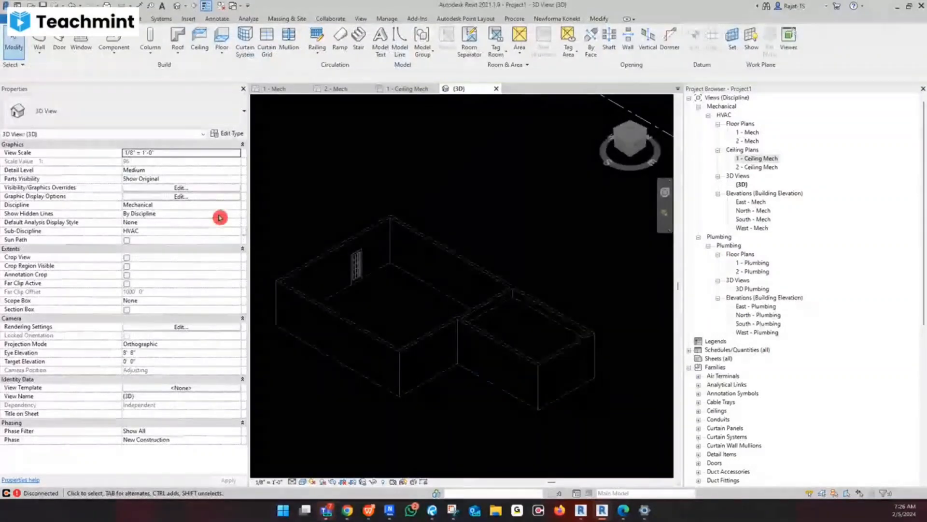
{"action": "left_click", "coordinate": [220, 205]}
{"action": "left_click", "coordinate": [201, 247]}
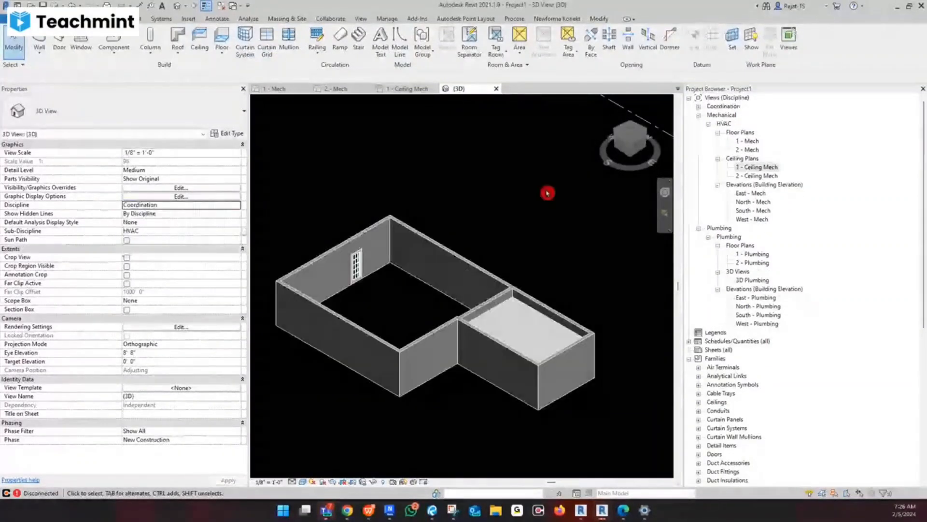
- Inspect the smaller room's ceiling in the 3D view and reopen the 1 - Ceiling Mech plan
{"action": "left_click", "coordinate": [533, 338]}
{"action": "middle_click_drag", "start_coordinate": [534, 338], "coordinate": [541, 370], "text": "shift"}
{"action": "left_click", "coordinate": [746, 166]}
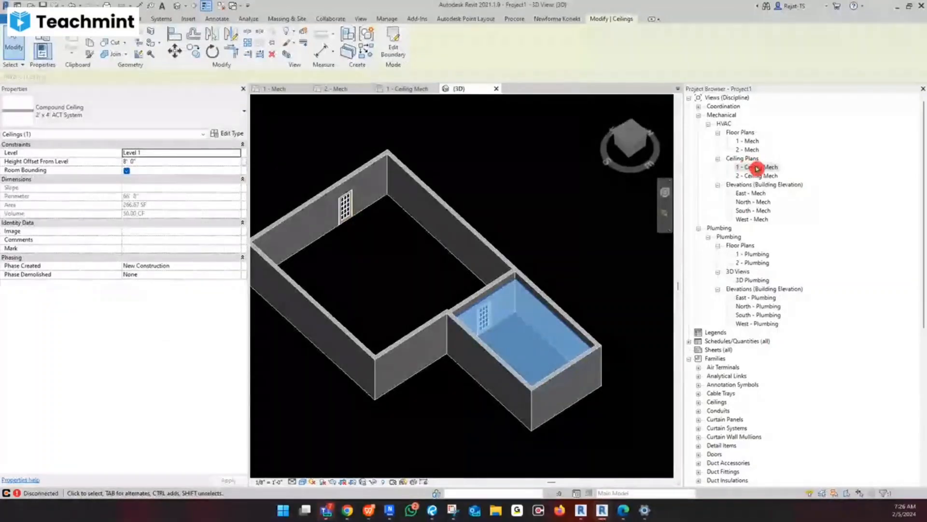
{"action": "double_click", "coordinate": [757, 168]}
{"action": "left_click", "coordinate": [461, 158]}
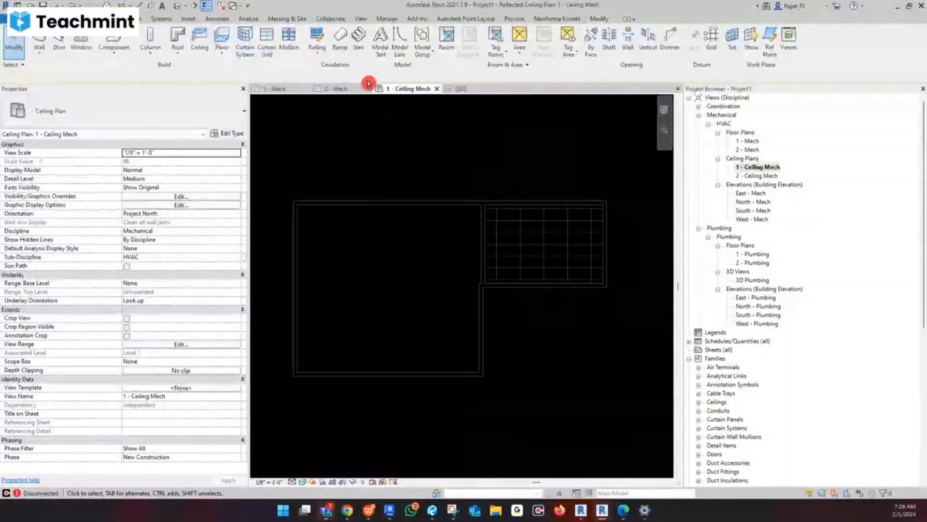
- Sketch a 2' x 4' ACT System ceiling boundary for the larger room by picking its inner wall faces, including the partition and the jog
{"action": "left_click", "coordinate": [199, 38]}
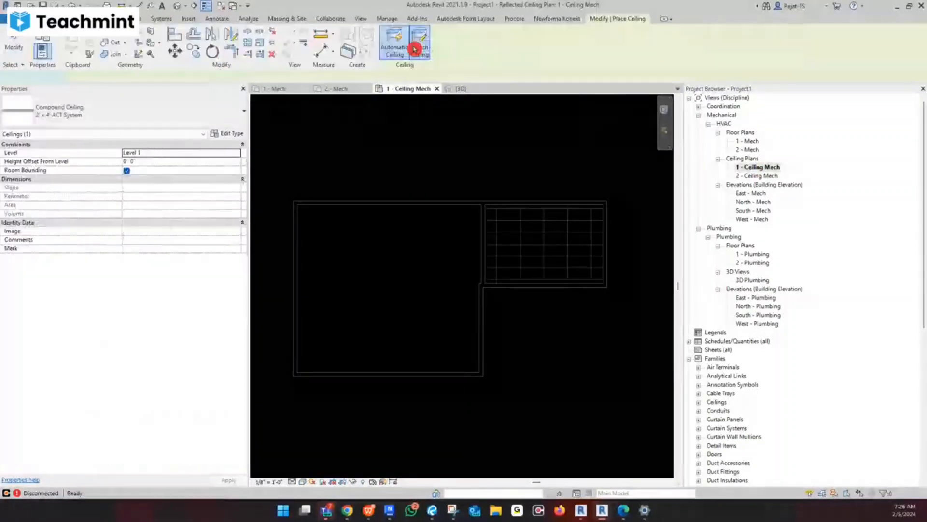
{"action": "left_click", "coordinate": [418, 47]}
{"action": "left_click", "coordinate": [479, 54]}
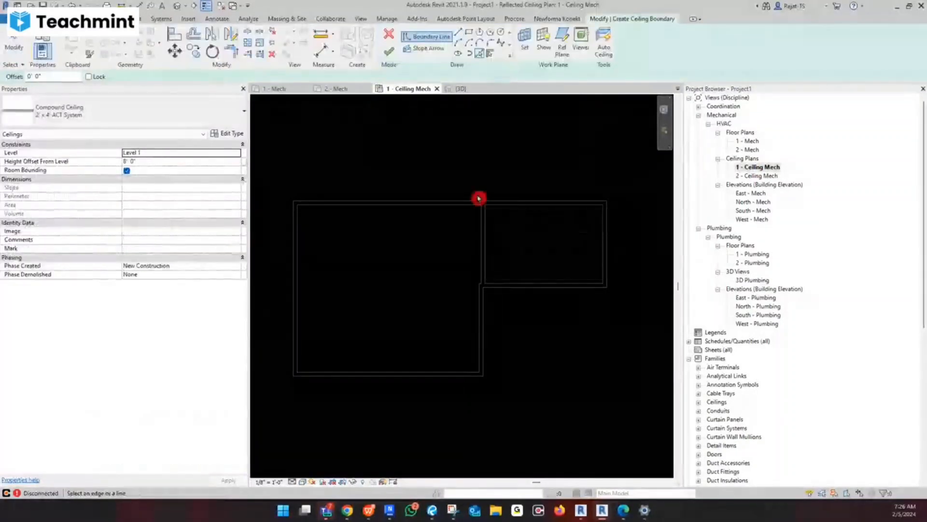
{"action": "left_click", "coordinate": [467, 209]}
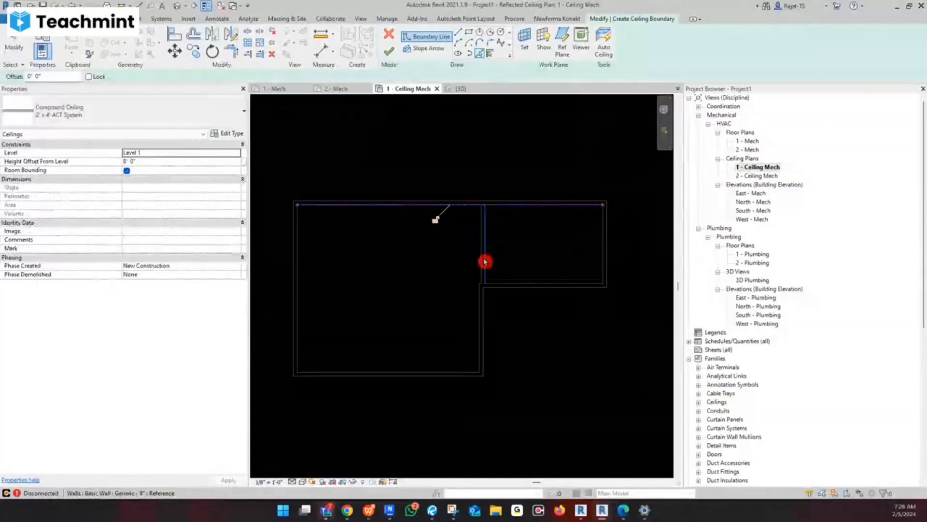
{"action": "left_click", "coordinate": [483, 262]}
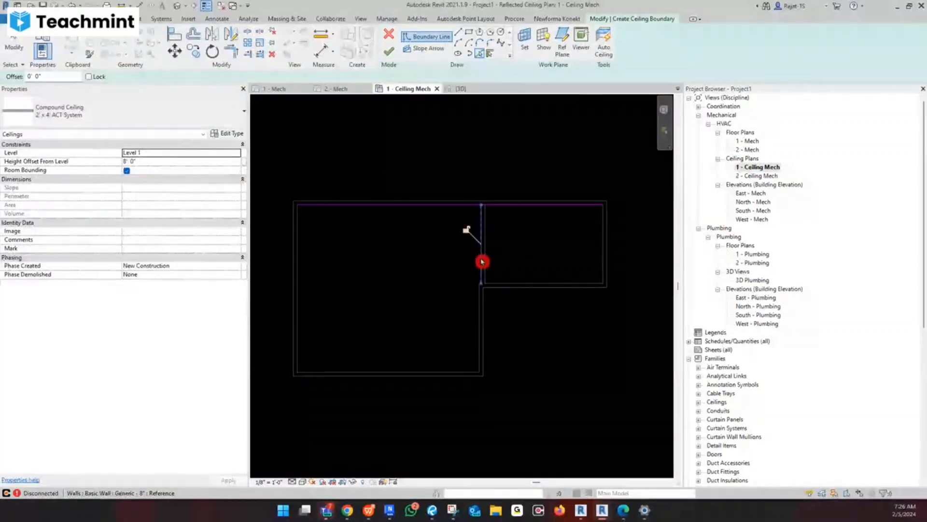
{"action": "scroll", "coordinate": [482, 262], "scroll_direction": "up", "scroll_amount": 3}
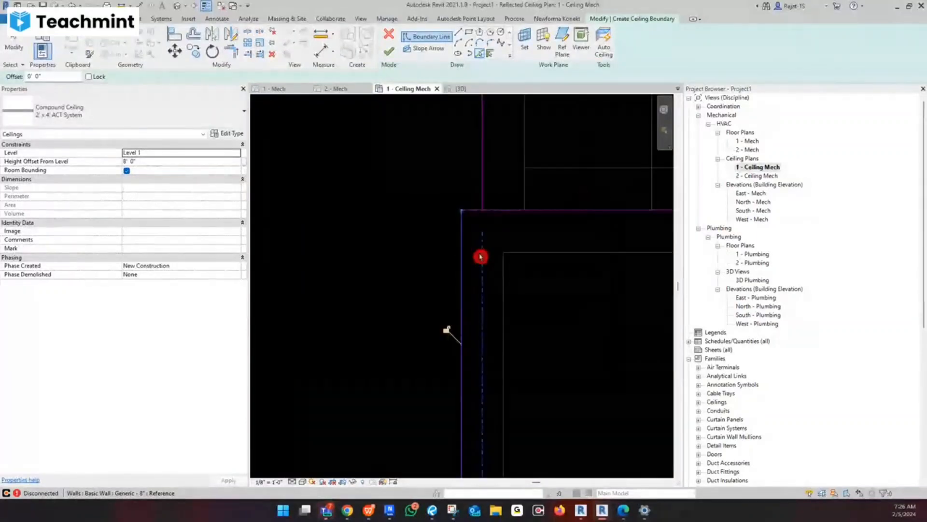
{"action": "scroll", "coordinate": [480, 256], "scroll_direction": "down", "scroll_amount": 3}
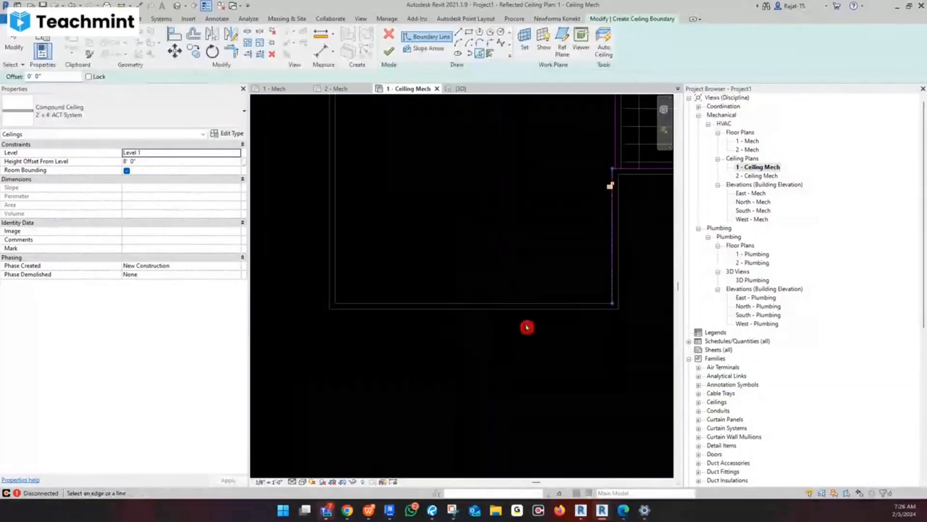
{"action": "left_click", "coordinate": [498, 304]}
{"action": "left_click", "coordinate": [337, 248]}
{"action": "middle_click_drag", "start_coordinate": [436, 132], "coordinate": [415, 326]}
{"action": "key", "text": "Escape"}
{"action": "key", "text": "Escape"}
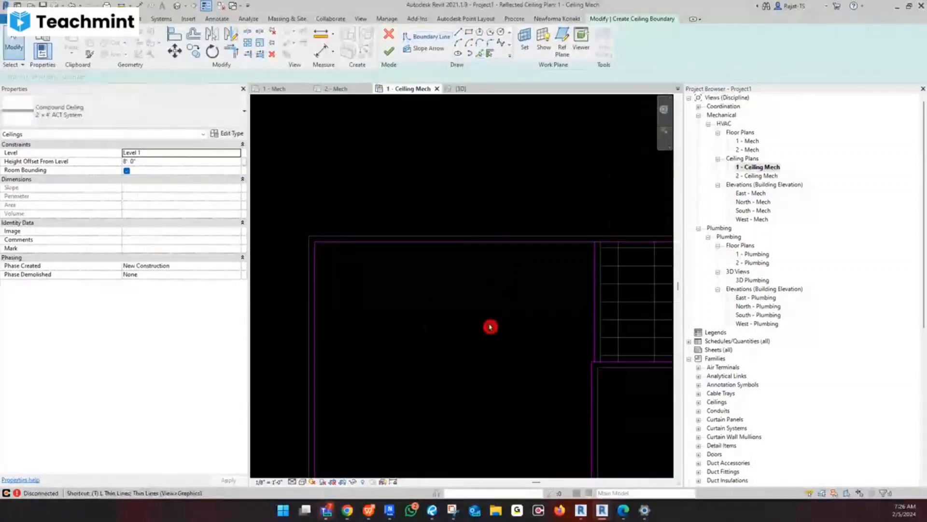
- Trim the boundary lines into closed corners at both ends of the partition wall and finish the larger room's ceiling
{"action": "middle_click_drag", "start_coordinate": [490, 327], "coordinate": [377, 226]}
{"action": "key", "text": "r"}
{"action": "left_click", "coordinate": [480, 235]}
{"action": "scroll", "coordinate": [480, 266], "scroll_direction": "up", "scroll_amount": 3}
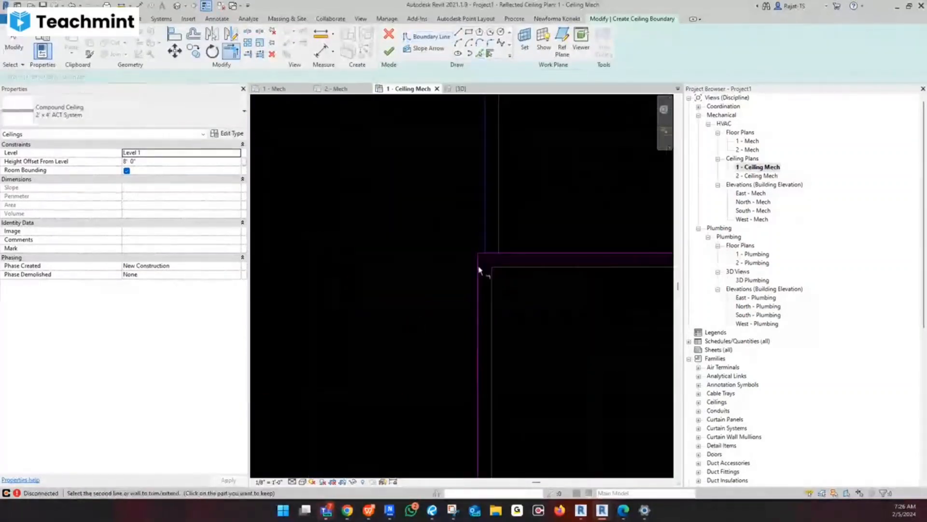
{"action": "left_click", "coordinate": [485, 249]}
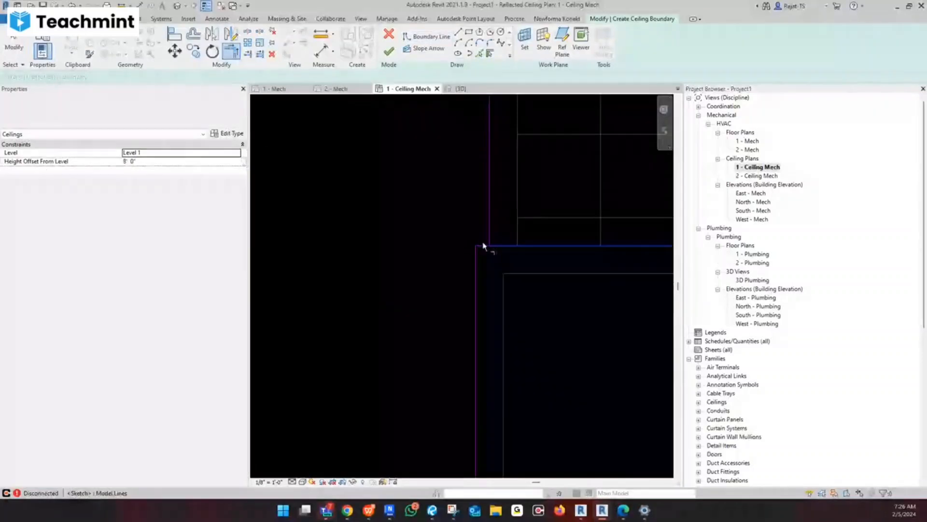
{"action": "middle_click_drag", "start_coordinate": [484, 248], "coordinate": [558, 454]}
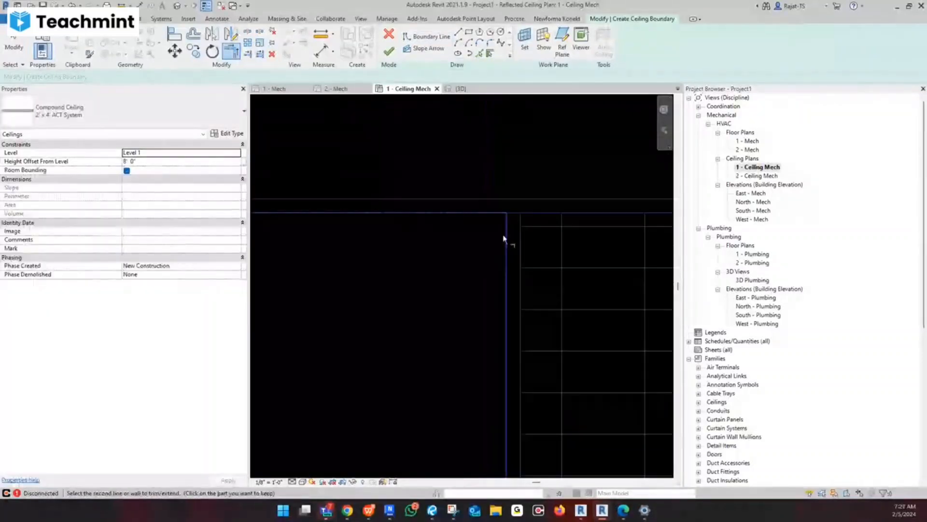
{"action": "key", "text": "Escape"}
{"action": "scroll", "coordinate": [514, 272], "scroll_direction": "down", "scroll_amount": 5}
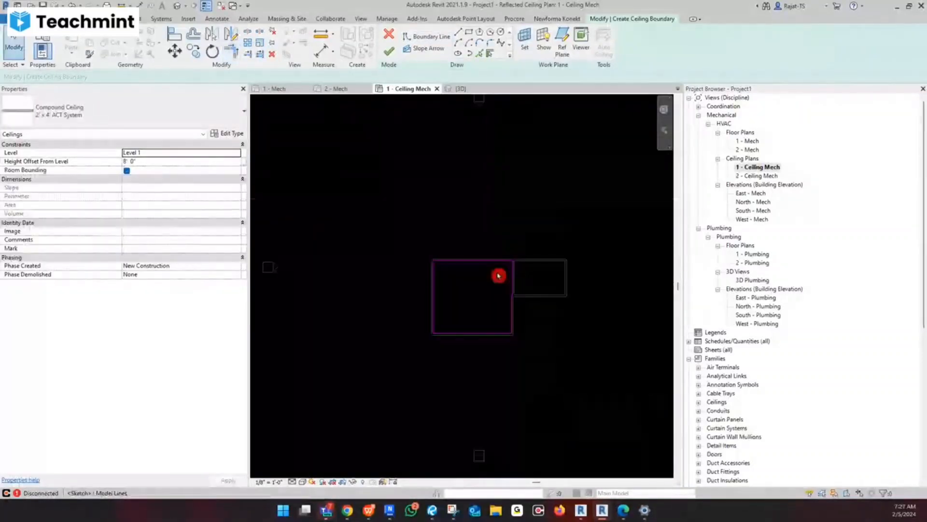
{"action": "left_click", "coordinate": [389, 50]}
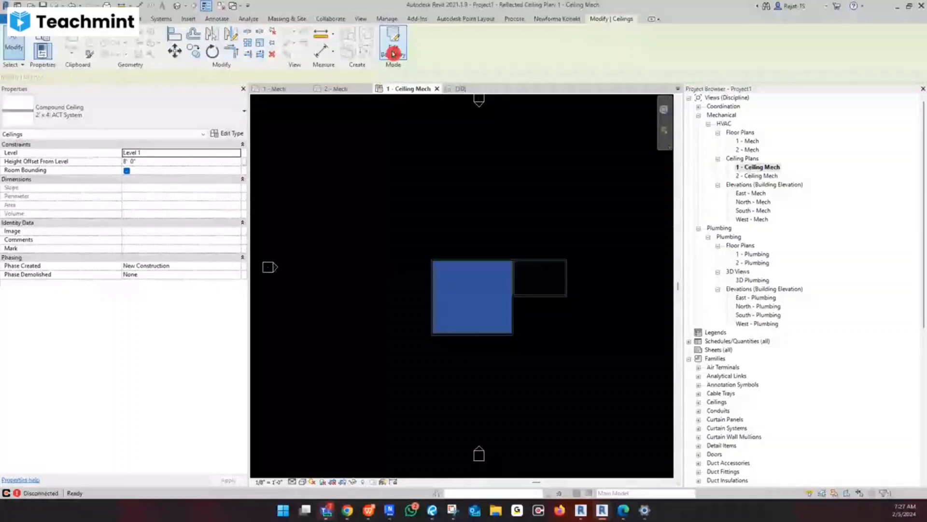
{"action": "key", "text": "Escape"}
- Set the smaller room's ceiling height offset from Level 1 to 7'-6"
{"action": "scroll", "coordinate": [556, 283], "scroll_direction": "up", "scroll_amount": 3}
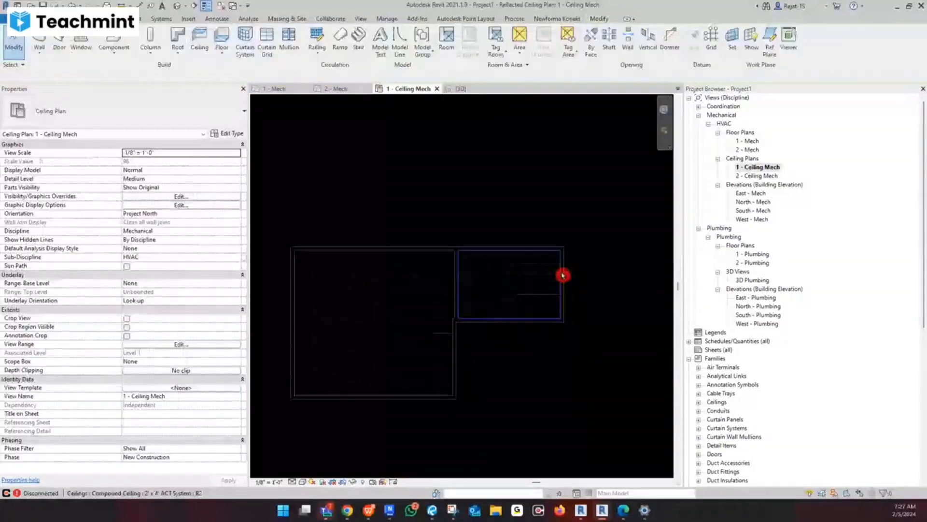
{"action": "left_click", "coordinate": [563, 275]}
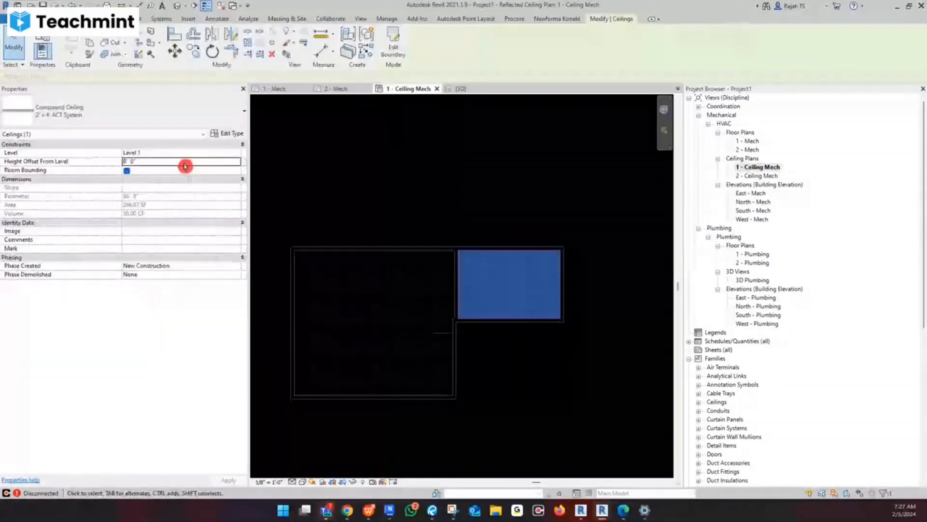
{"action": "left_click", "coordinate": [184, 165]}
{"action": "type", "text": "7"}
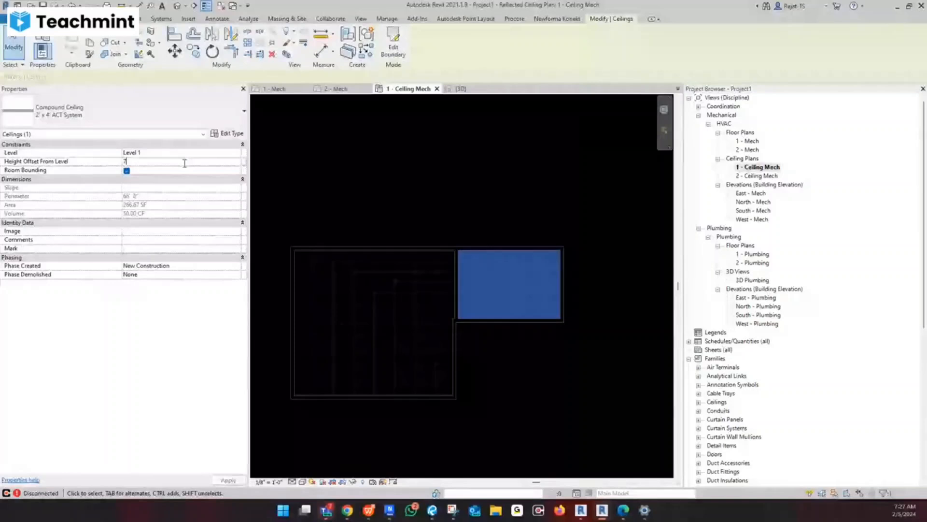
{"action": "type", "text": "-6"}
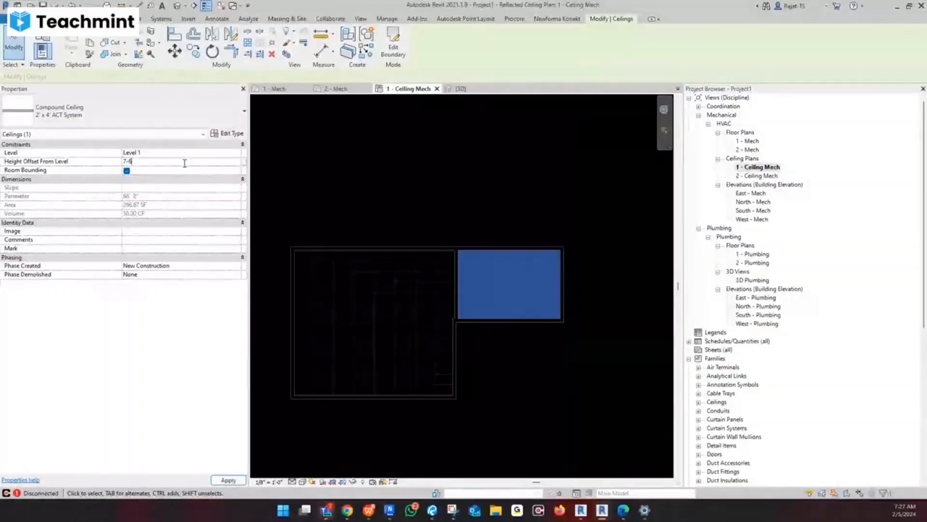
{"action": "left_click", "coordinate": [502, 187]}
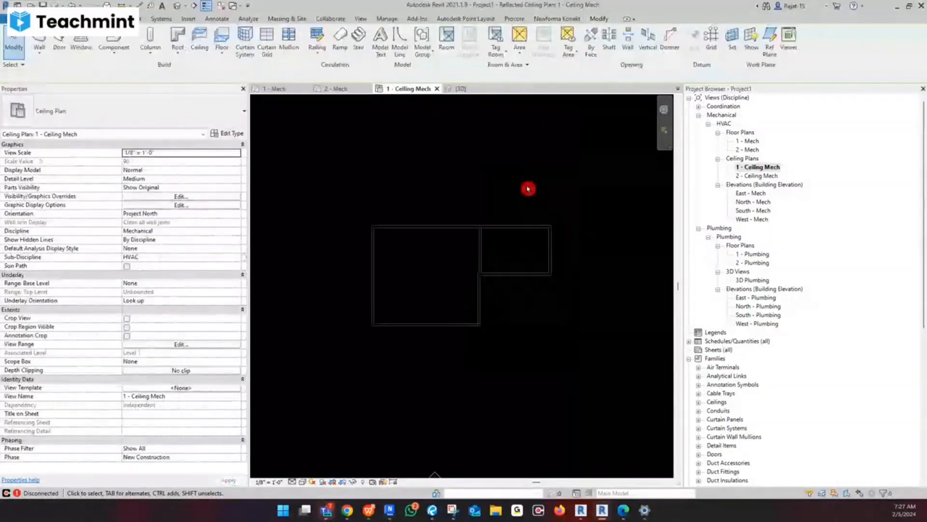
{"action": "middle_click_drag", "start_coordinate": [527, 189], "coordinate": [527, 201]}
{"action": "scroll", "coordinate": [434, 285], "scroll_direction": "up", "scroll_amount": 2}
{"action": "middle_click_drag", "start_coordinate": [434, 285], "coordinate": [498, 294]}
{"action": "middle_click_drag", "start_coordinate": [593, 261], "coordinate": [566, 284]}
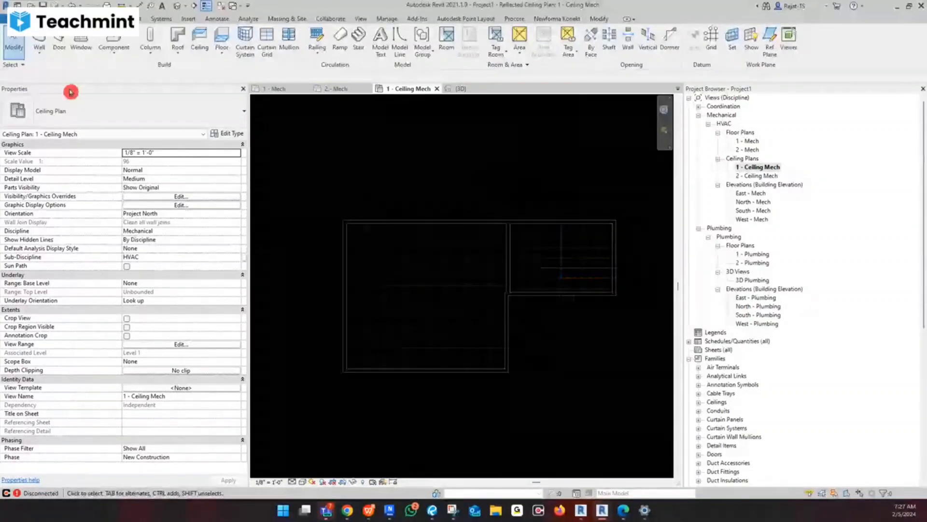
{"action": "middle_click_drag", "start_coordinate": [449, 264], "coordinate": [441, 277]}
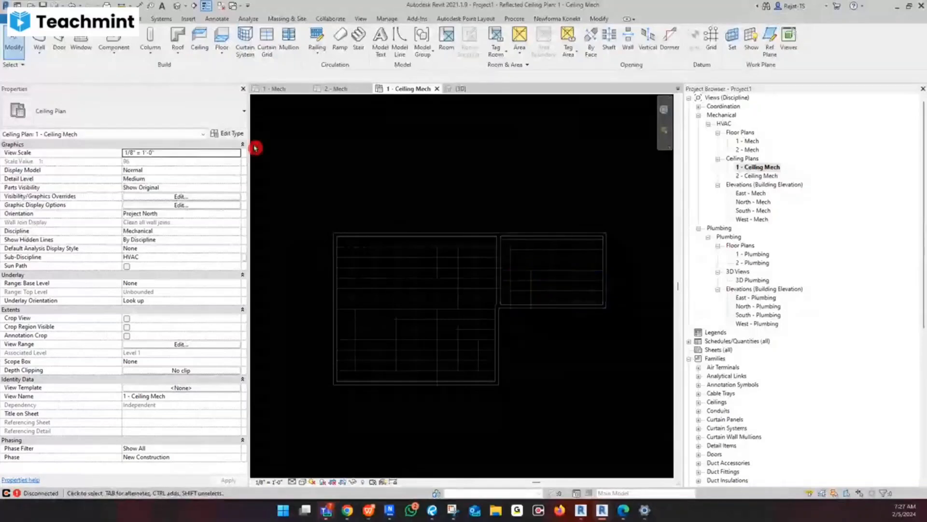
- Open the 1 - Mech floor plan and start loading a family for mechanical equipment placement
{"action": "double_click", "coordinate": [748, 142]}
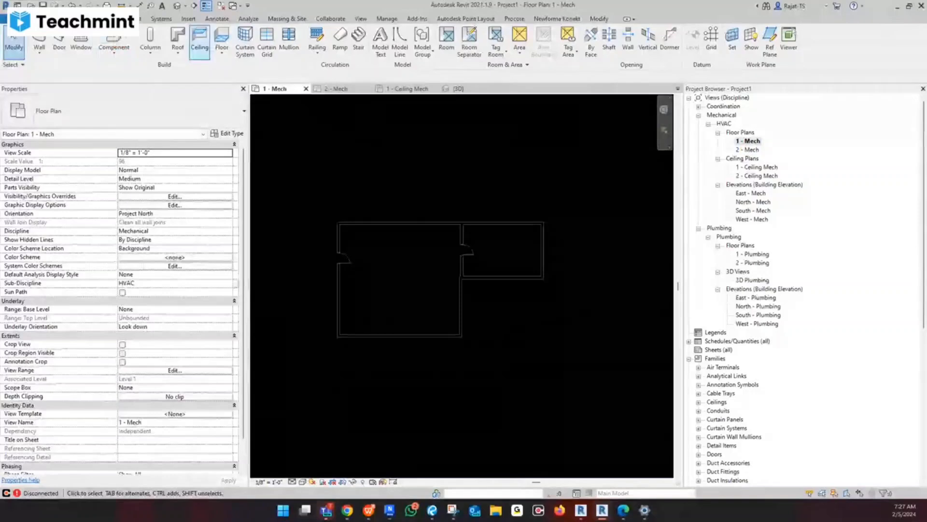
{"action": "left_click", "coordinate": [161, 19]}
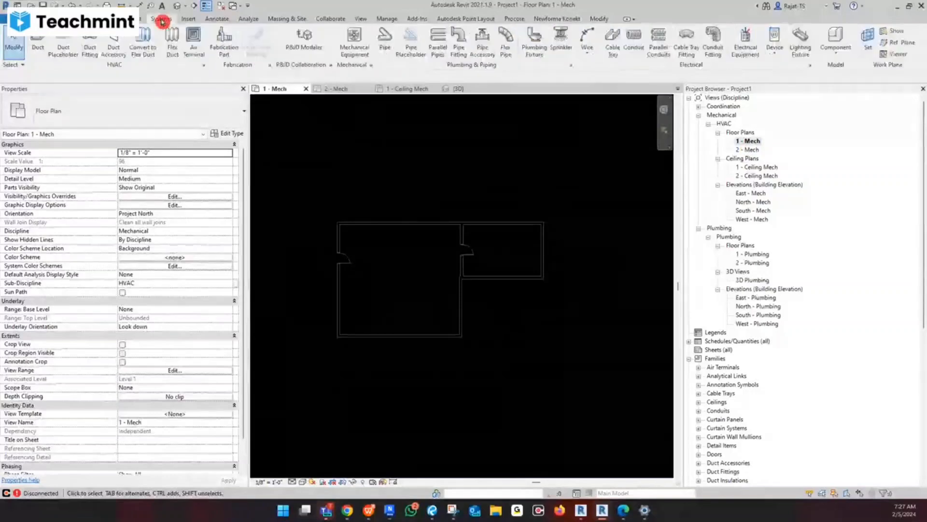
{"action": "left_click", "coordinate": [360, 48]}
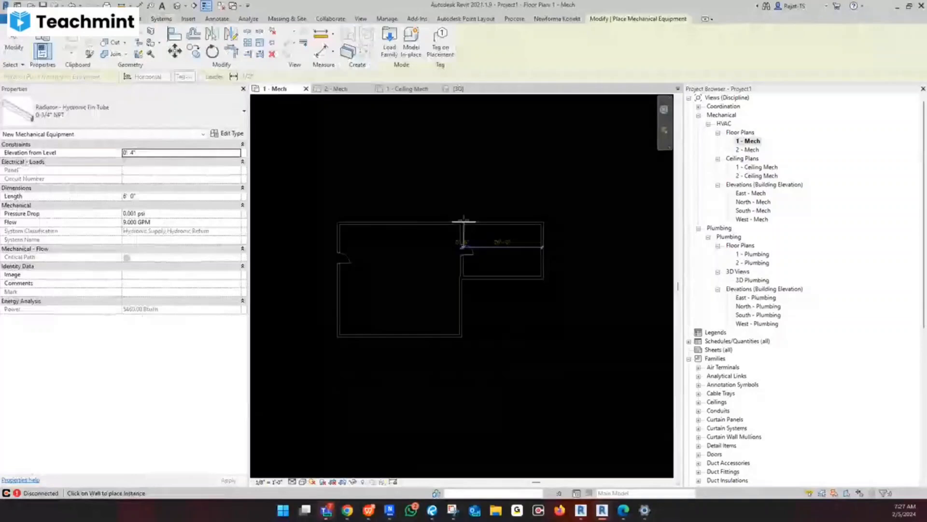
{"action": "left_click", "coordinate": [389, 47]}
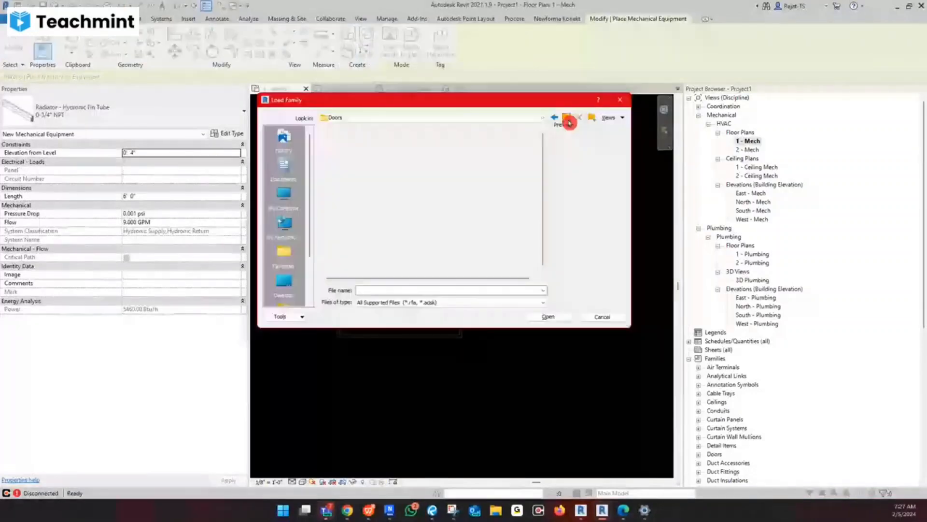
- Browse the English-Imperial family library to Mechanical, MEP, Air-Side Components, Terminal Units
{"action": "left_click", "coordinate": [568, 122]}
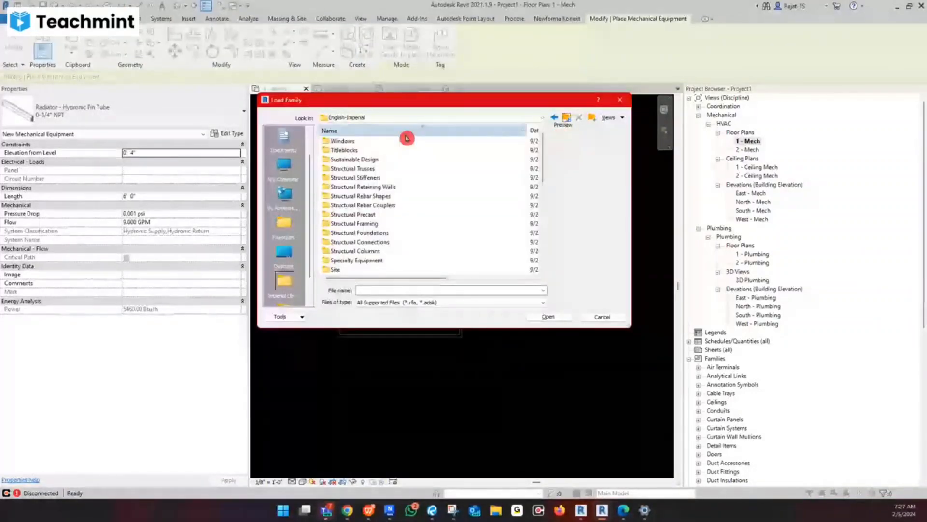
{"action": "left_click", "coordinate": [377, 225]}
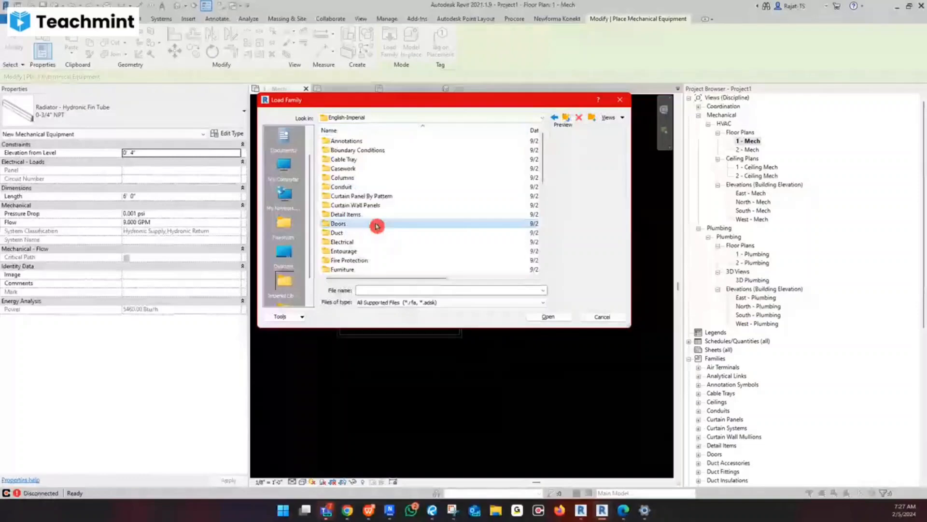
{"action": "scroll", "coordinate": [372, 193], "scroll_direction": "down", "scroll_amount": 6}
{"action": "double_click", "coordinate": [346, 150]}
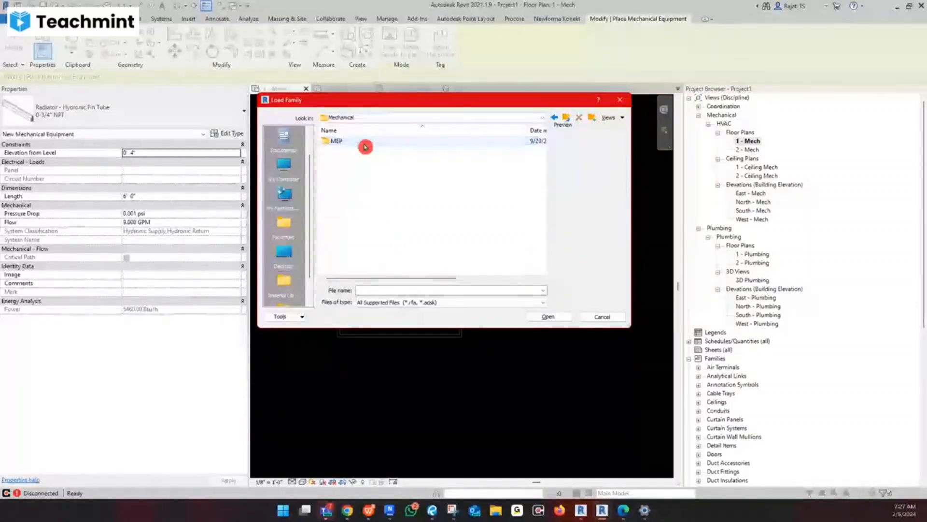
{"action": "double_click", "coordinate": [364, 141]}
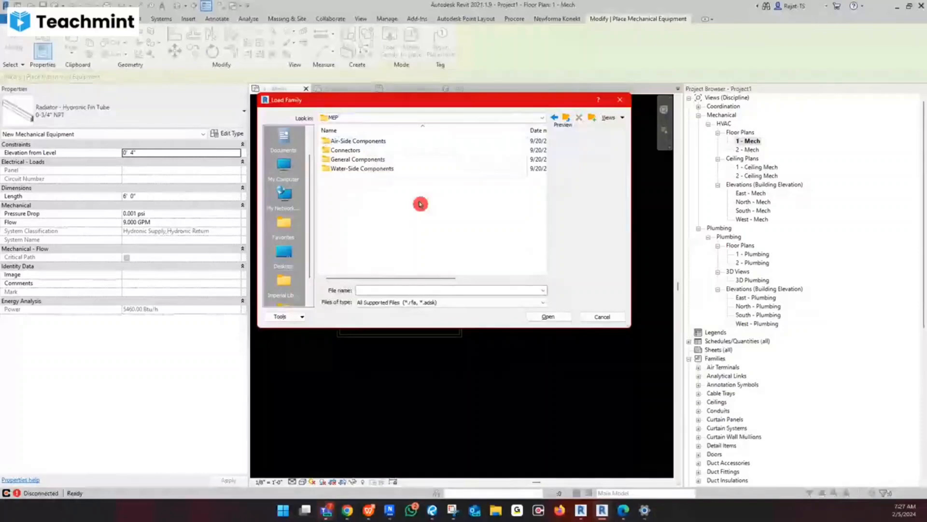
{"action": "double_click", "coordinate": [381, 143]}
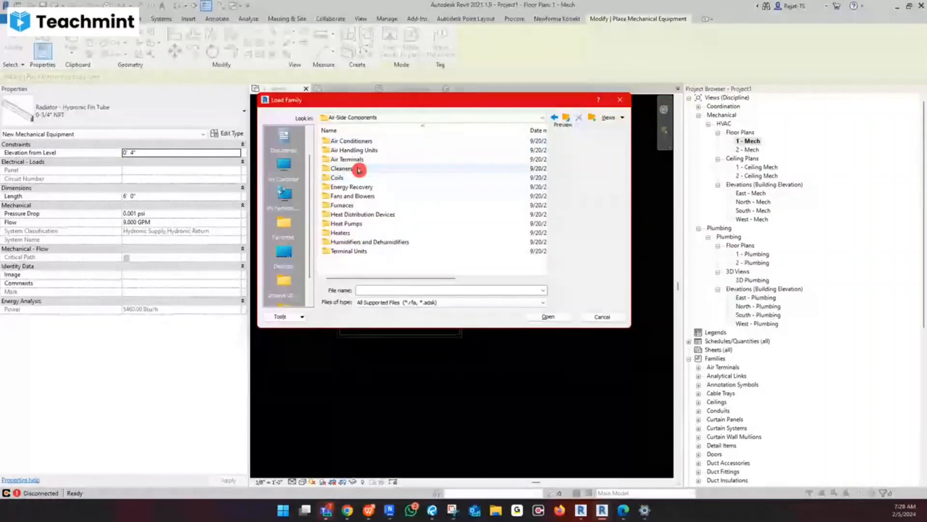
{"action": "double_click", "coordinate": [349, 250]}
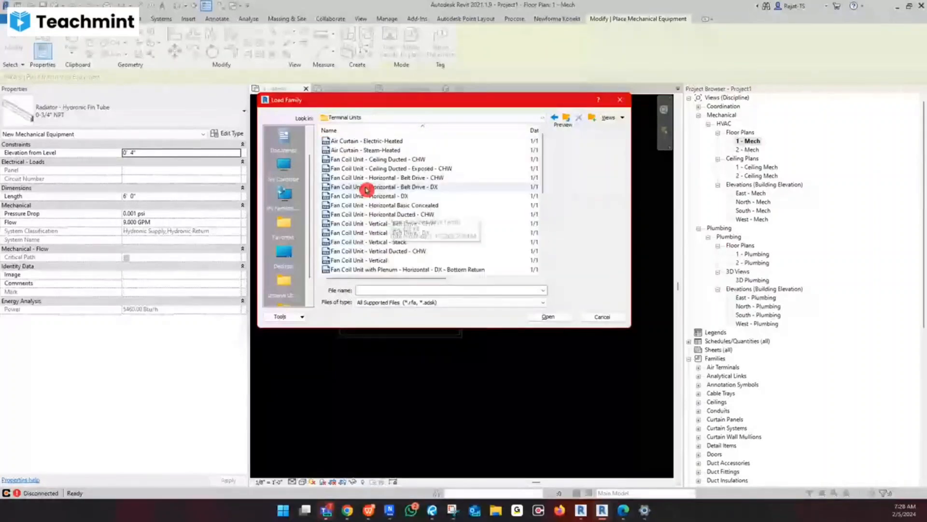
- Preview the ceiling ducted and horizontal fan coil families, and load Fan Coil Unit - Ceiling Ducted - CHW
{"action": "left_click", "coordinate": [386, 160]}
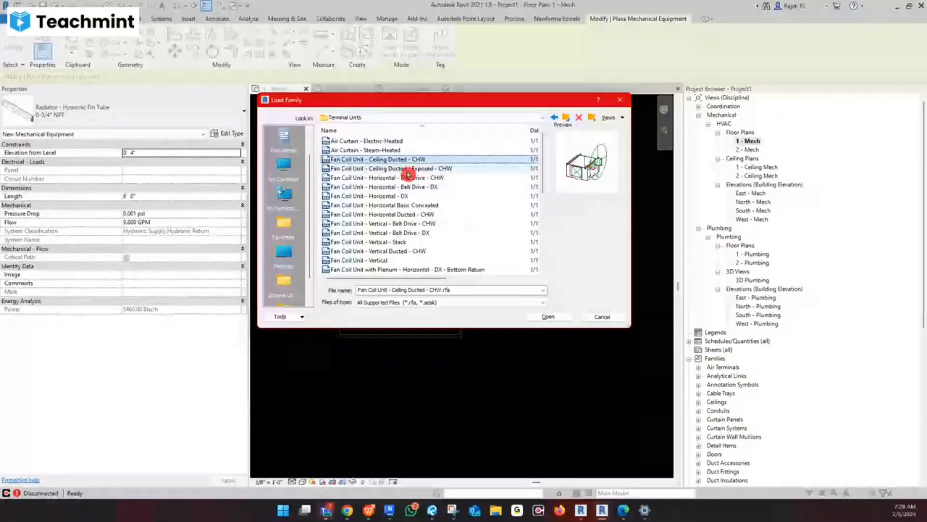
{"action": "left_click", "coordinate": [425, 168]}
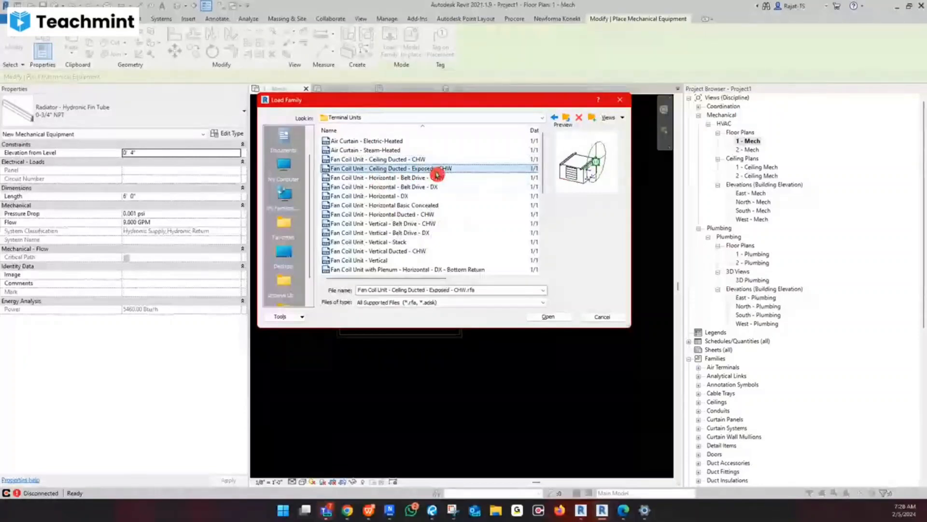
{"action": "left_click", "coordinate": [388, 179]}
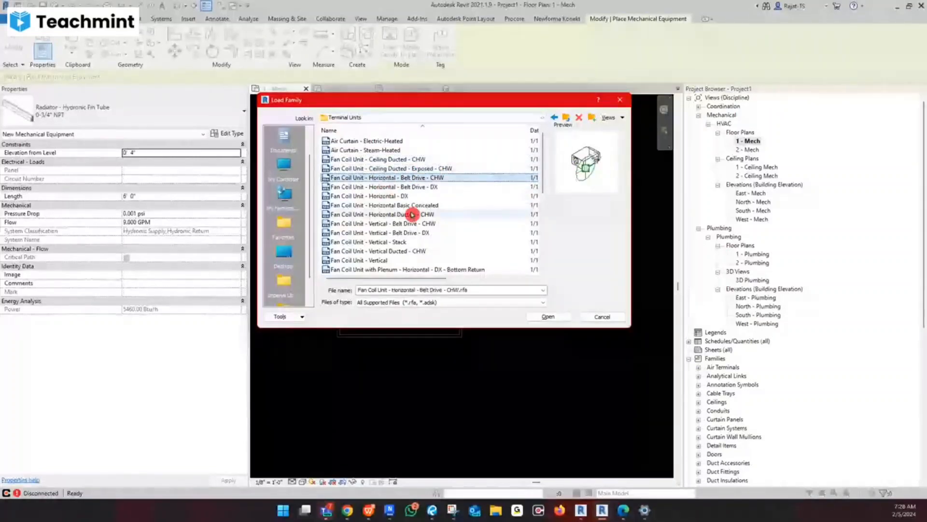
{"action": "left_click", "coordinate": [391, 188]}
{"action": "left_click", "coordinate": [392, 197]}
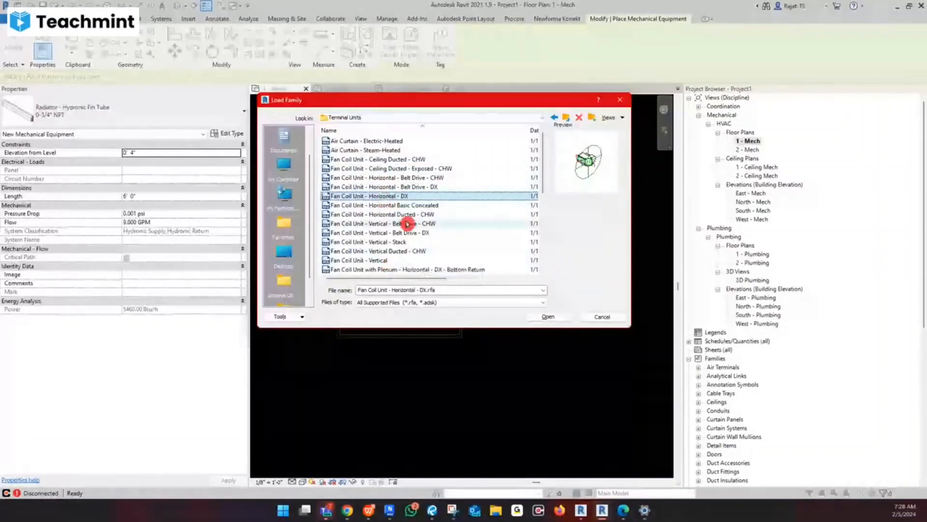
{"action": "left_click", "coordinate": [405, 159]}
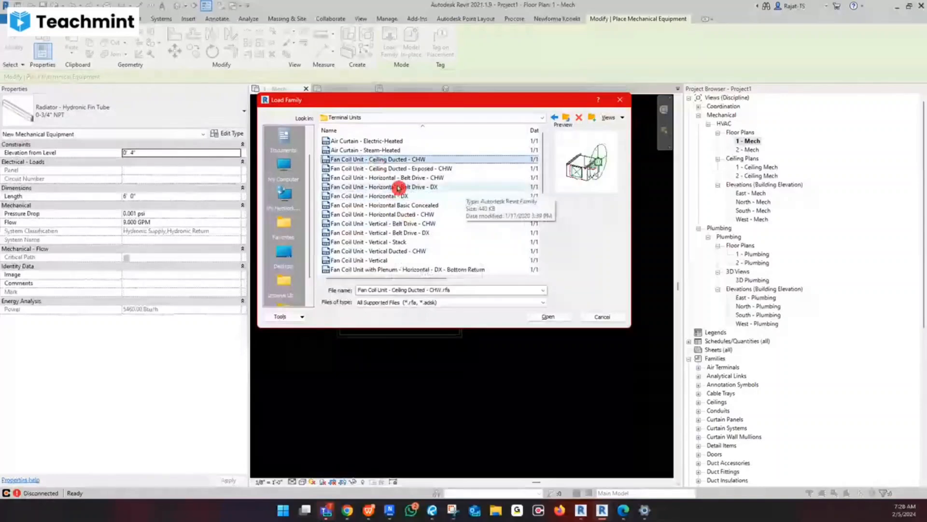
{"action": "left_click", "coordinate": [548, 317]}
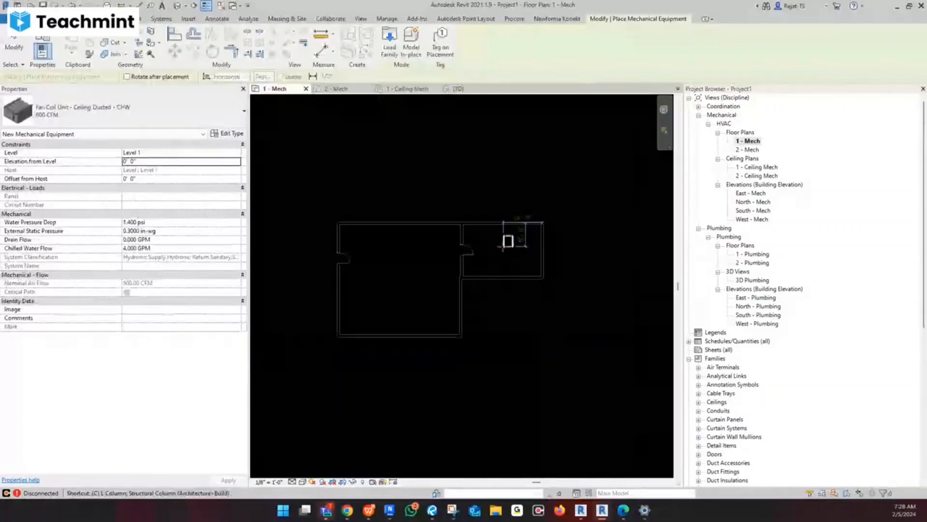
- Place one 600 CFM ceiling ducted fan coil unit in the smaller room, below and beside the door, and end placement
{"action": "scroll", "coordinate": [508, 241], "scroll_direction": "up", "scroll_amount": 5}
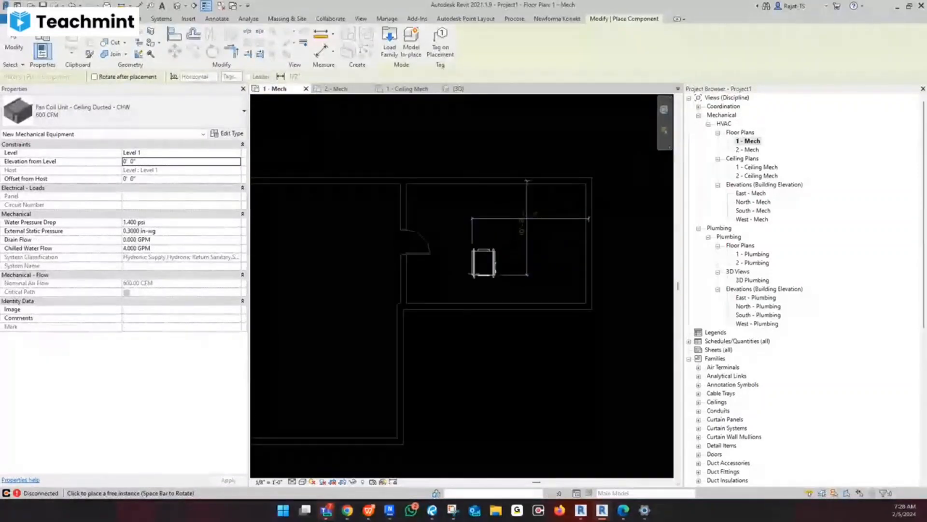
{"action": "left_click", "coordinate": [457, 276]}
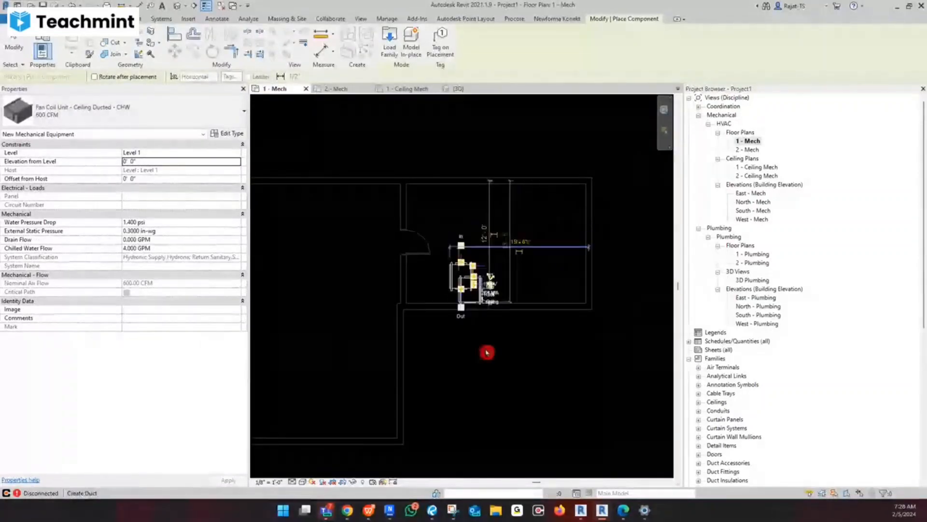
{"action": "key", "text": "Escape"}
{"action": "key", "text": "Escape"}
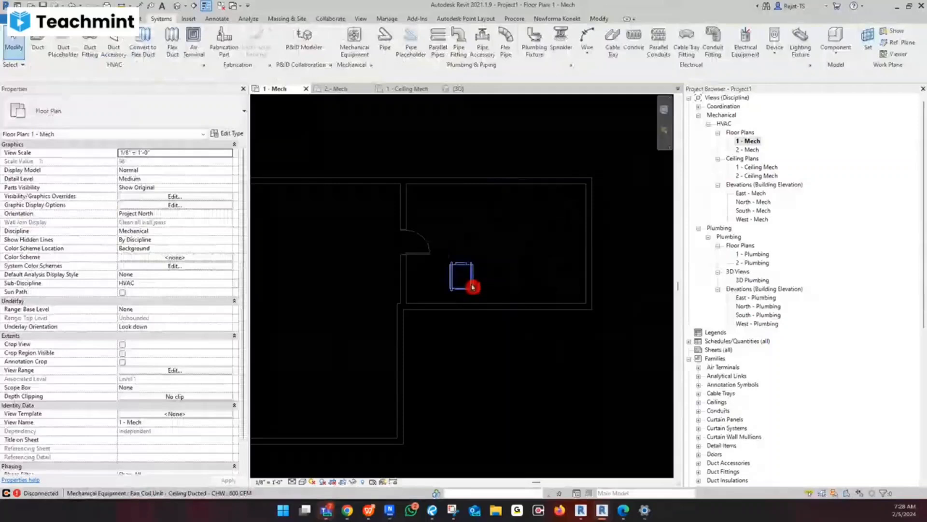
- Change the placed fan coil unit's type to 2000 CFM
{"action": "left_click", "coordinate": [472, 287]}
{"action": "left_click", "coordinate": [155, 121]}
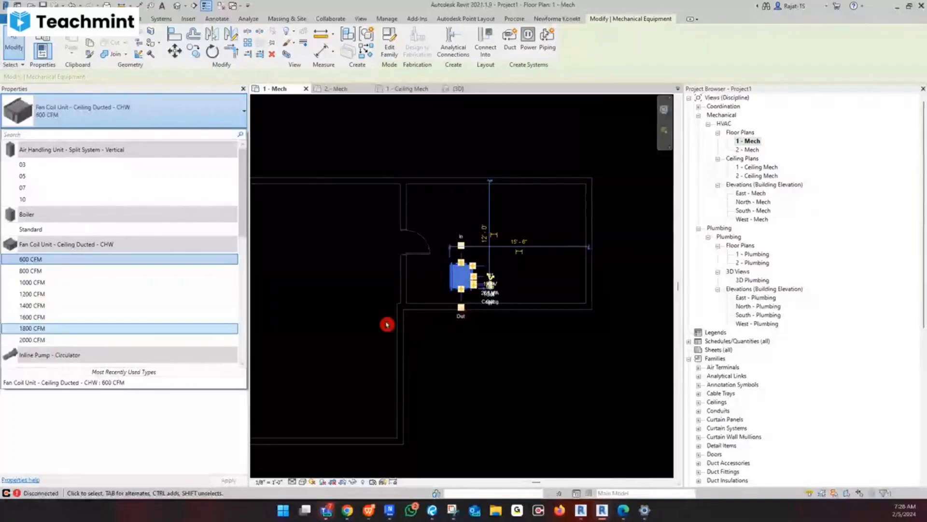
{"action": "left_click", "coordinate": [69, 341]}
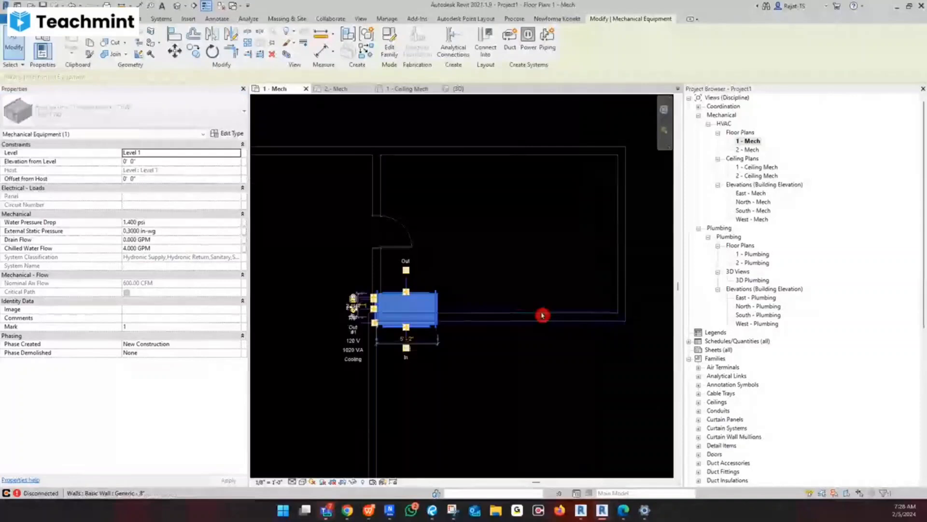
- Rotate the fan coil unit in 90-degree turns until its air inlet faces the partition wall and its outlet faces the smaller room
{"action": "key", "text": "space"}
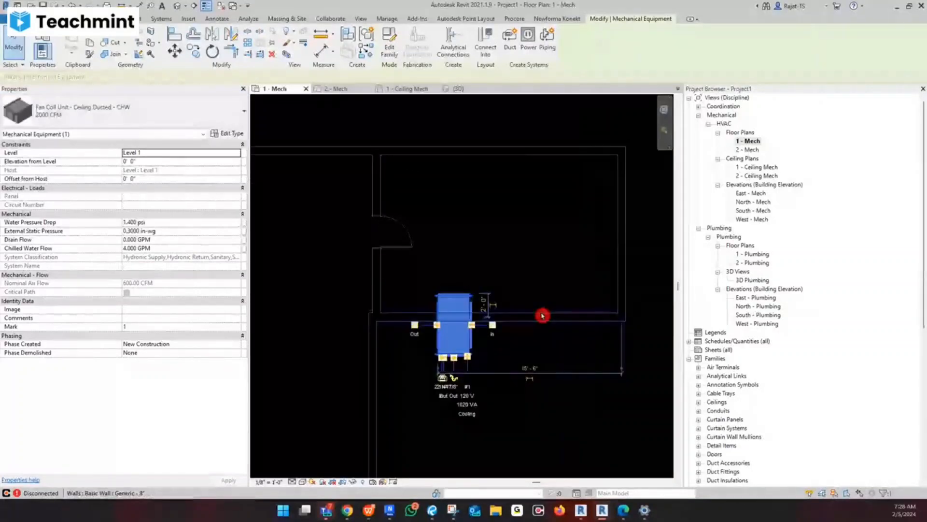
{"action": "key", "text": "space"}
{"action": "key", "text": "space"}
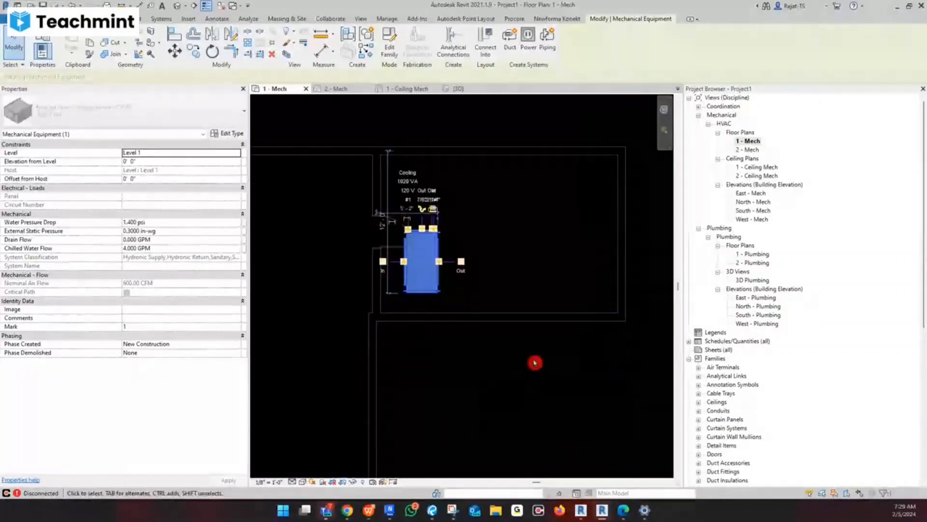
{"action": "key", "text": "space"}
{"action": "key", "text": "space"}
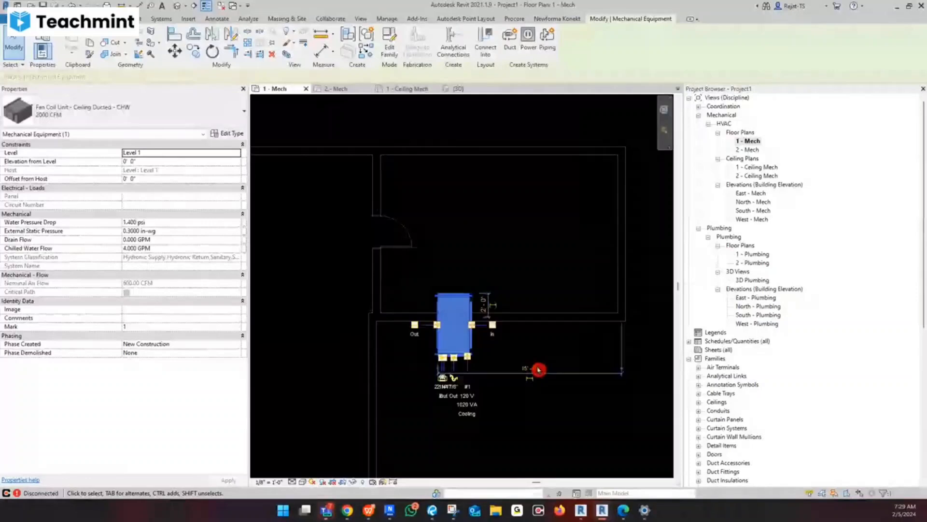
{"action": "key", "text": "space"}
{"action": "key", "text": "space"}
{"action": "key", "text": "space"}
{"action": "key", "text": "space"}
{"action": "key", "text": "space"}
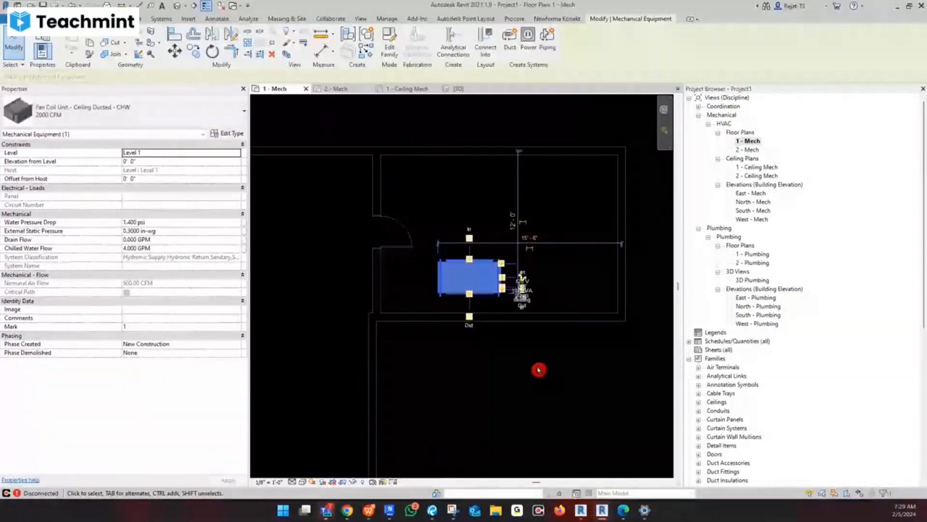
{"action": "key", "text": "space"}
- Change the fan coil unit's type to 800 CFM and deselect it
{"action": "scroll", "coordinate": [505, 371], "scroll_direction": "down", "scroll_amount": 1}
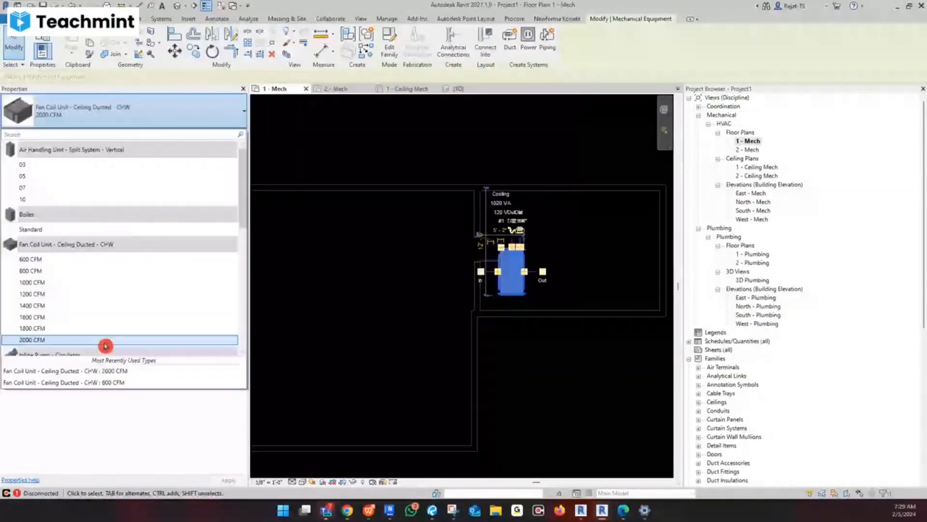
{"action": "left_click", "coordinate": [50, 272]}
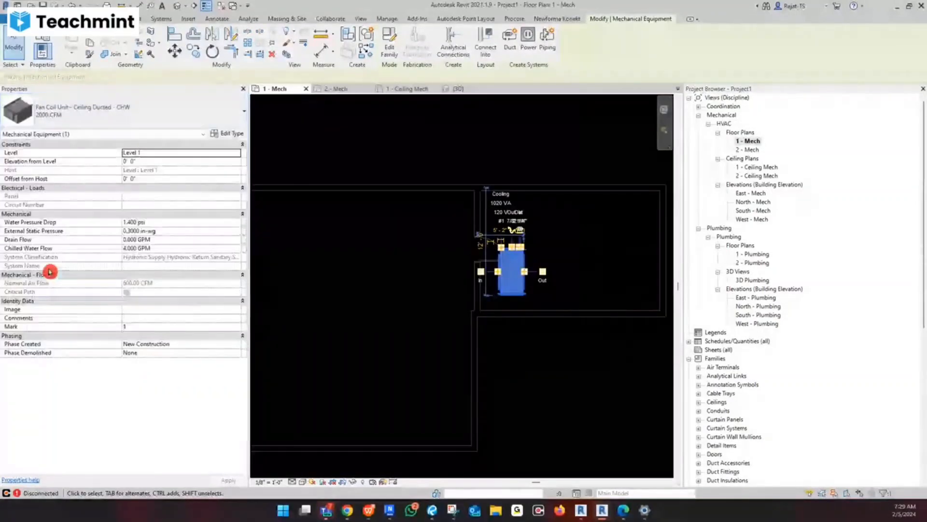
{"action": "key", "text": "Escape"}
{"action": "scroll", "coordinate": [524, 284], "scroll_direction": "up", "scroll_amount": 2}
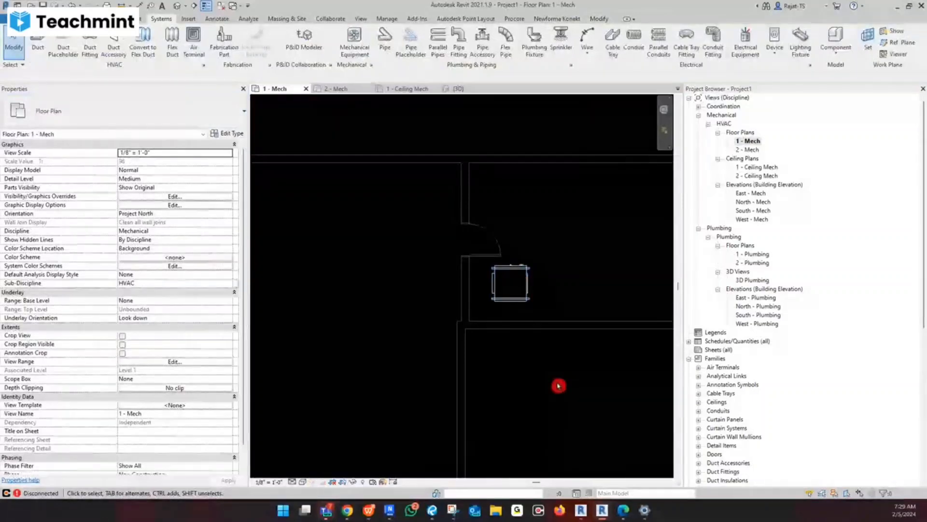
{"action": "scroll", "coordinate": [558, 386], "scroll_direction": "down", "scroll_amount": 1}
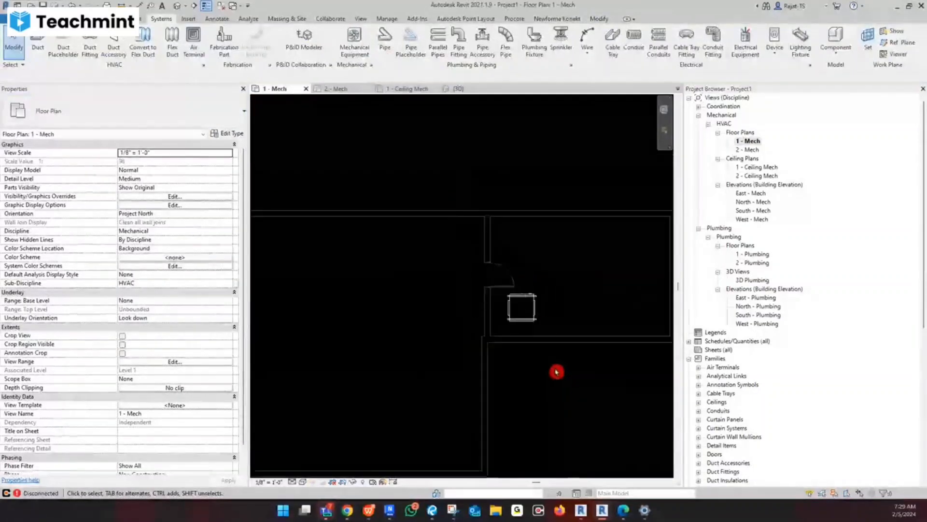
{"action": "scroll", "coordinate": [545, 321], "scroll_direction": "down", "scroll_amount": 2}
{"action": "middle_click_drag", "start_coordinate": [549, 345], "coordinate": [558, 346]}
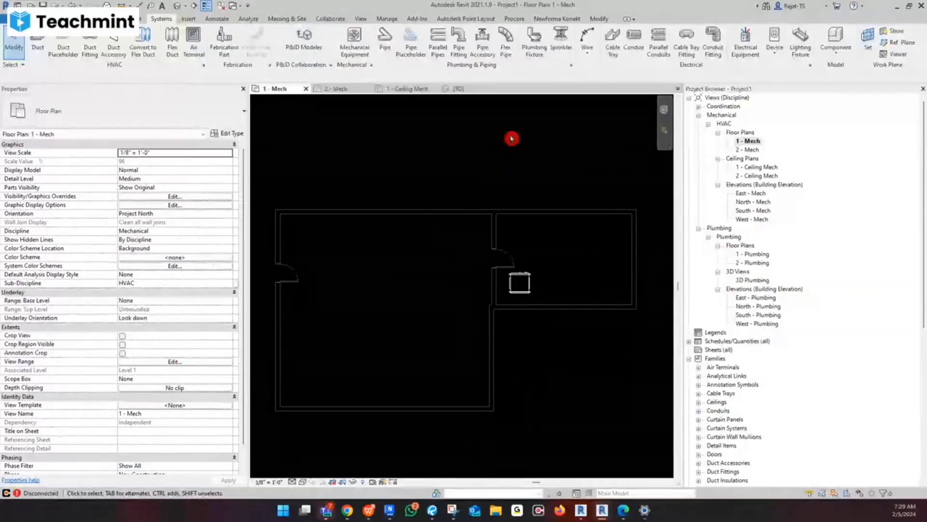
{"action": "middle_click_drag", "start_coordinate": [554, 331], "coordinate": [564, 330]}
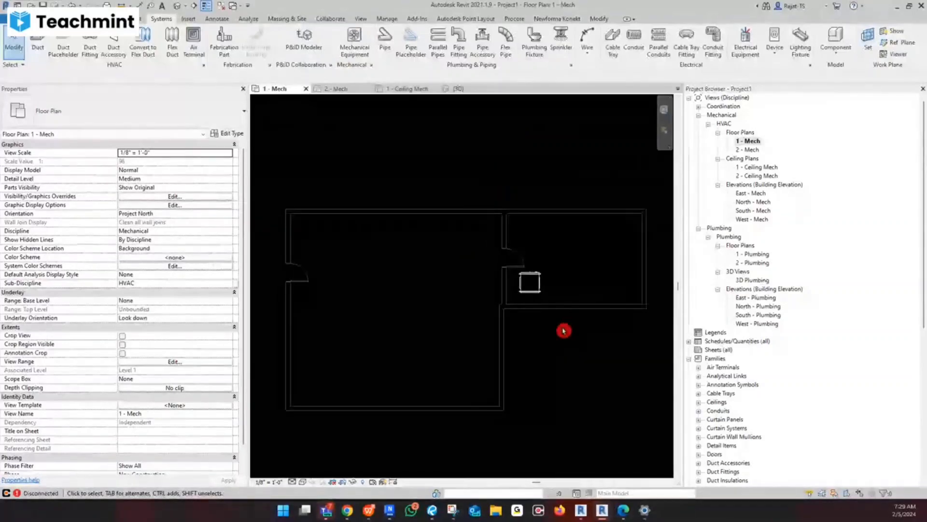
- Change the fan coil unit's type to 1200 CFM and deselect it
{"action": "left_click", "coordinate": [538, 287]}
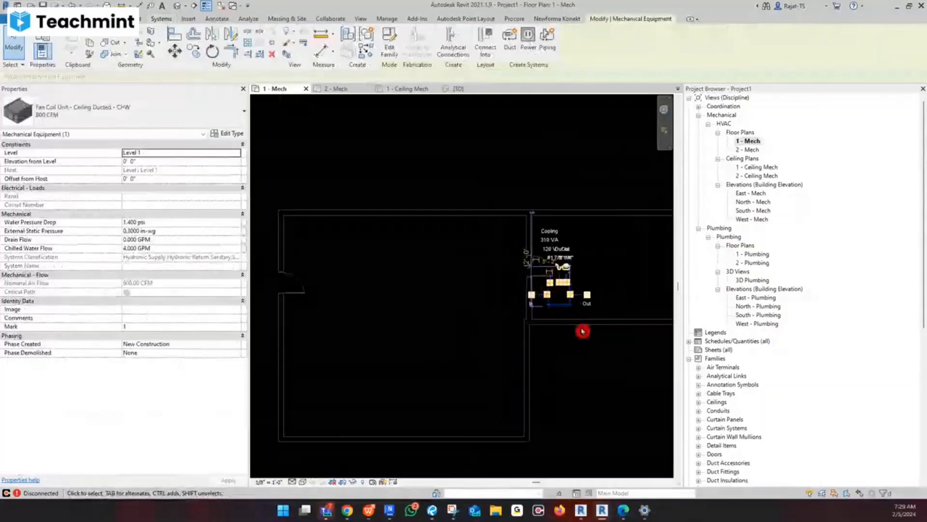
{"action": "left_click", "coordinate": [136, 111]}
{"action": "left_click", "coordinate": [50, 295]}
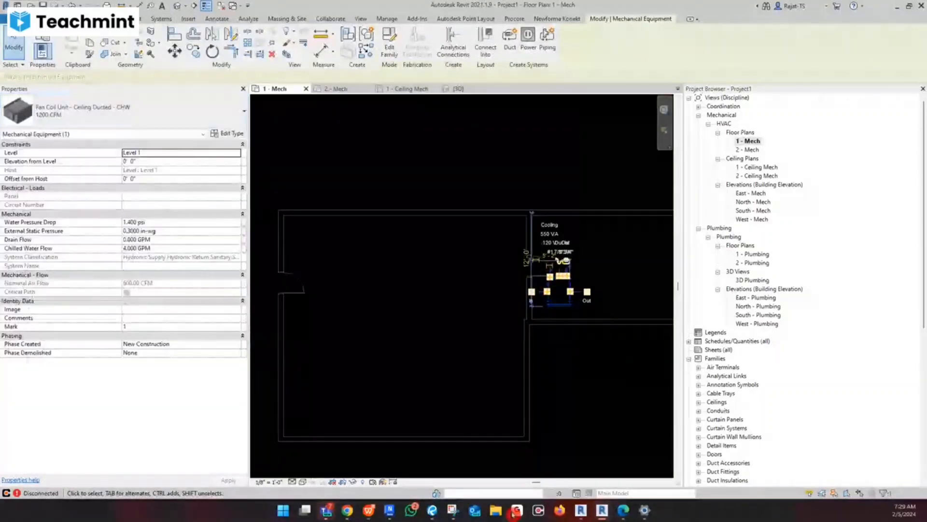
{"action": "left_click", "coordinate": [586, 392]}
- Select the fan coil unit and examine its air inlet, air outlet and pipe connectors up close
{"action": "scroll", "coordinate": [584, 275], "scroll_direction": "up", "scroll_amount": 3}
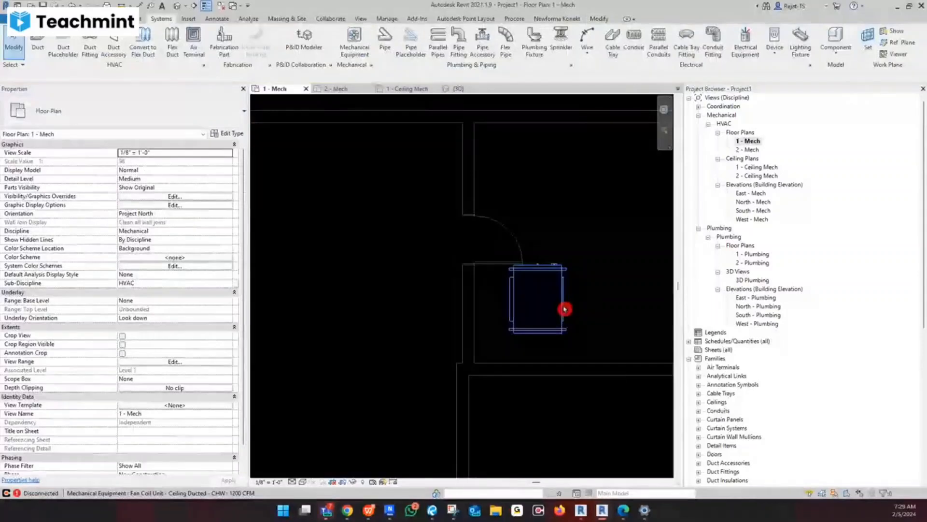
{"action": "left_click", "coordinate": [565, 309]}
{"action": "scroll", "coordinate": [609, 330], "scroll_direction": "up", "scroll_amount": 1}
{"action": "middle_click_drag", "start_coordinate": [609, 330], "coordinate": [609, 351]}
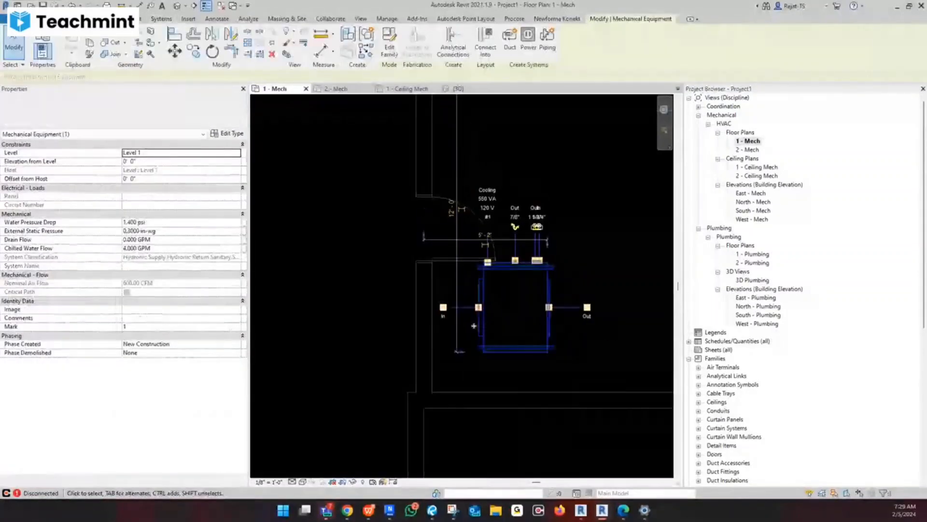
{"action": "left_click", "coordinate": [508, 262]}
{"action": "scroll", "coordinate": [508, 262], "scroll_direction": "up", "scroll_amount": 1}
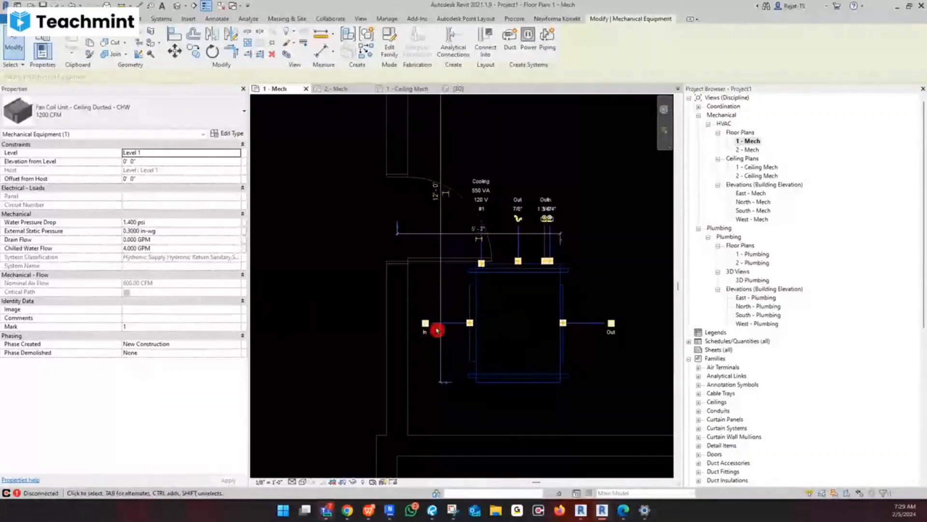
{"action": "left_click_drag", "start_coordinate": [545, 207], "coordinate": [550, 251]}
{"action": "scroll", "coordinate": [546, 236], "scroll_direction": "up", "scroll_amount": 4}
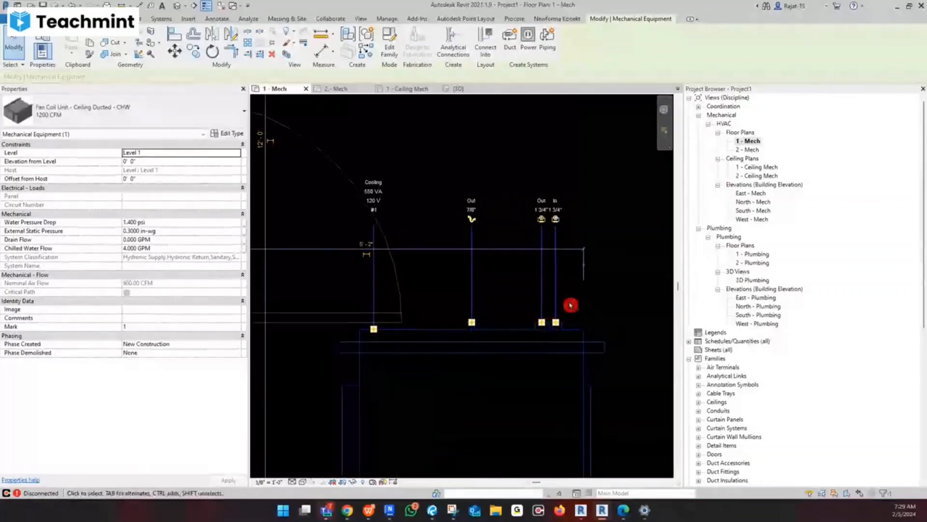
- Switch to Document1 in Revu to review the ducted fan coil's refrigerant piping in the diagram, and return to the Revit plan
{"action": "left_click", "coordinate": [435, 512]}
{"action": "left_click", "coordinate": [411, 73]}
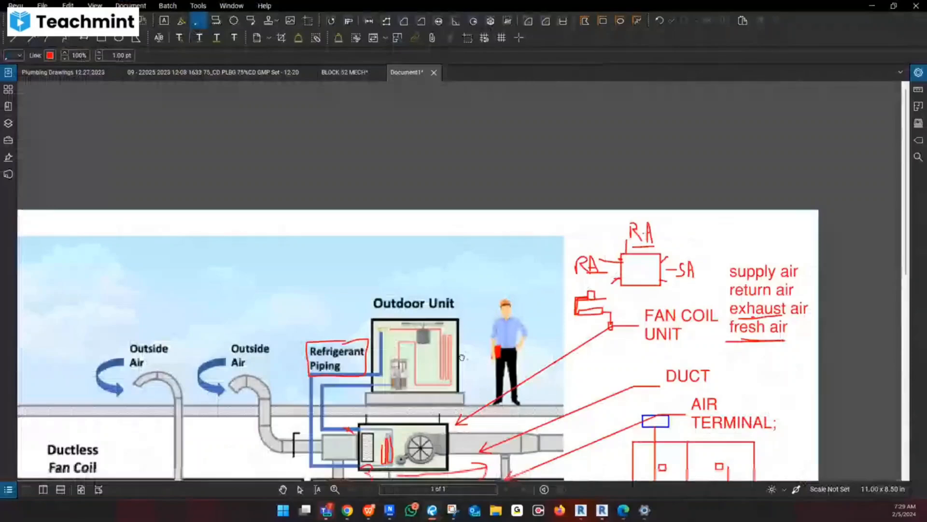
{"action": "middle_click_drag", "start_coordinate": [462, 358], "coordinate": [580, 225]}
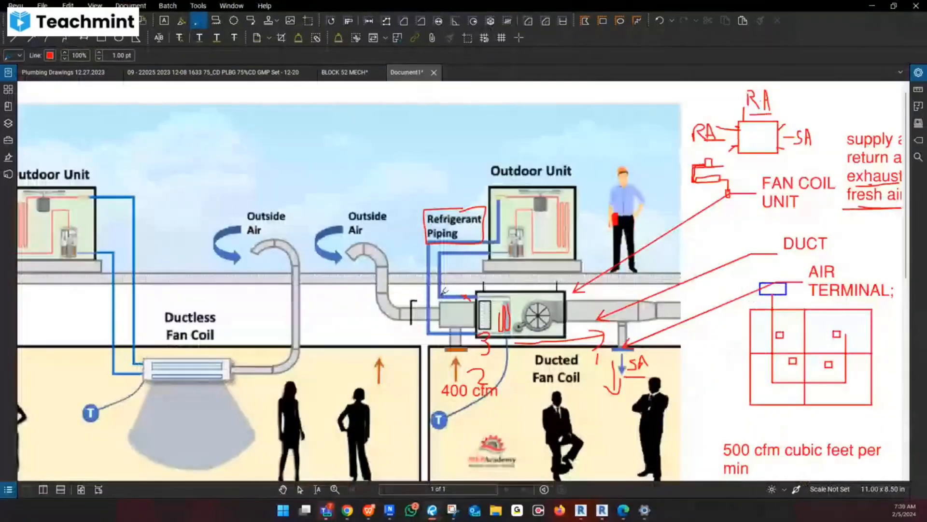
{"action": "left_click", "coordinate": [873, 10]}
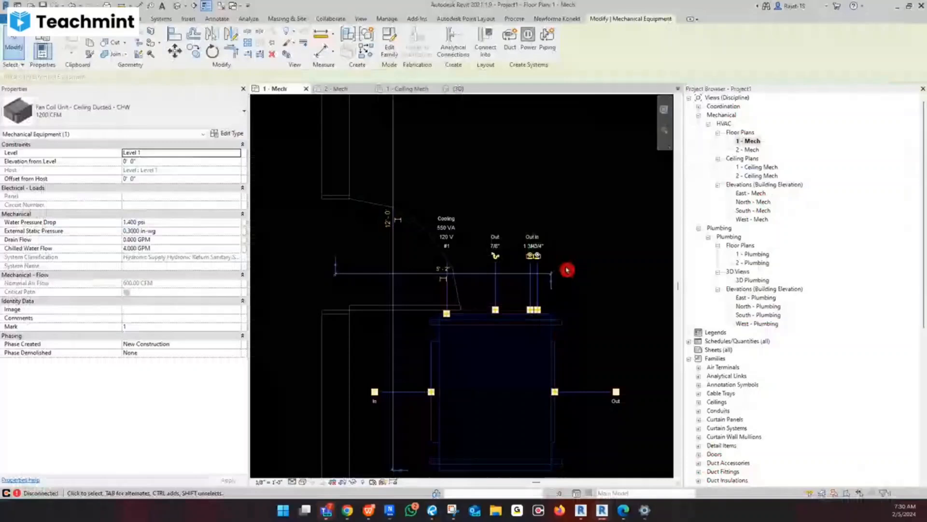
- Examine the fan coil unit's electrical connector and compare it with the drain and hydronic pipe connectors
{"action": "scroll", "coordinate": [567, 270], "scroll_direction": "down", "scroll_amount": 1}
{"action": "middle_click_drag", "start_coordinate": [554, 294], "coordinate": [563, 249]}
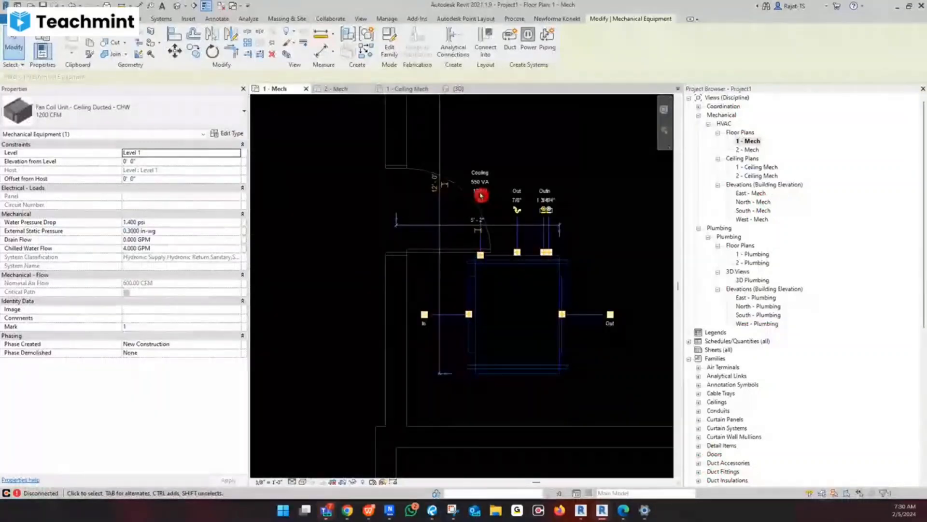
{"action": "scroll", "coordinate": [482, 209], "scroll_direction": "up", "scroll_amount": 1}
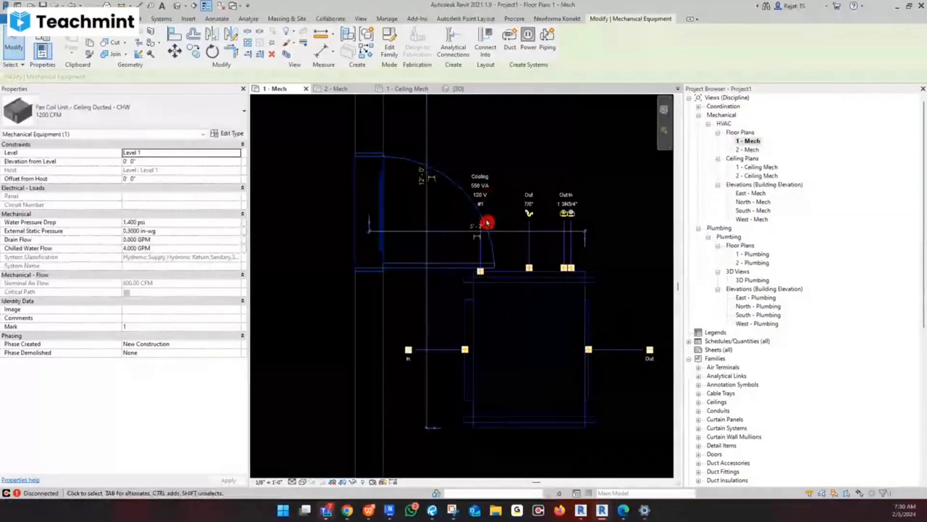
{"action": "left_click_drag", "start_coordinate": [487, 222], "coordinate": [485, 282]}
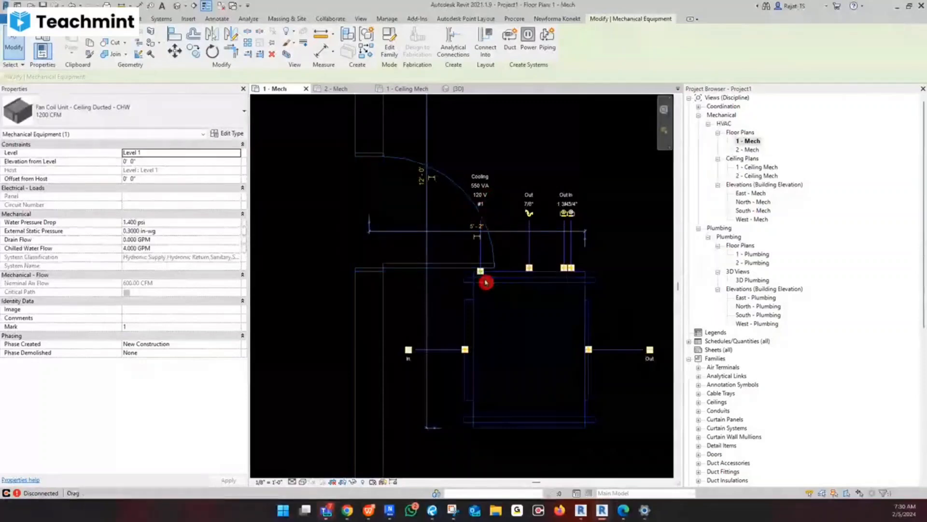
{"action": "scroll", "coordinate": [480, 223], "scroll_direction": "down", "scroll_amount": 2}
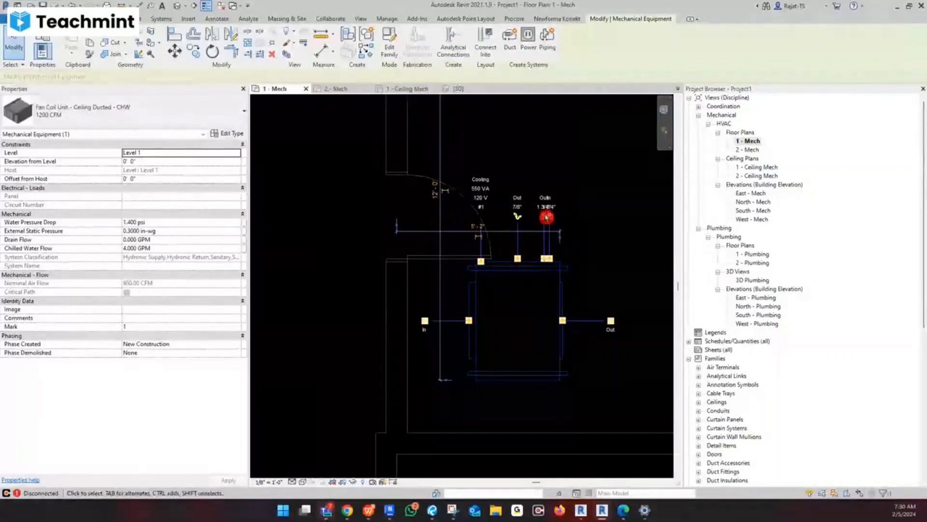
{"action": "scroll", "coordinate": [548, 191], "scroll_direction": "down", "scroll_amount": 2}
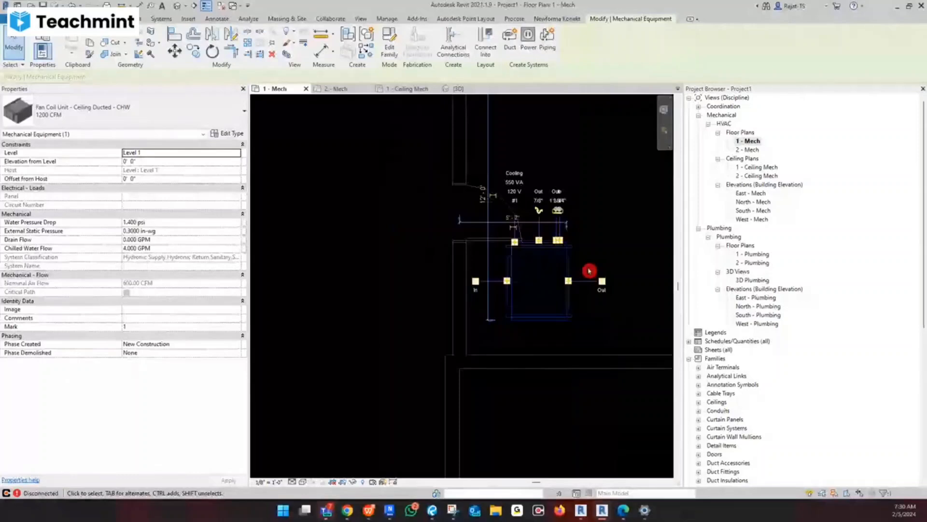
{"action": "scroll", "coordinate": [563, 310], "scroll_direction": "down", "scroll_amount": 2}
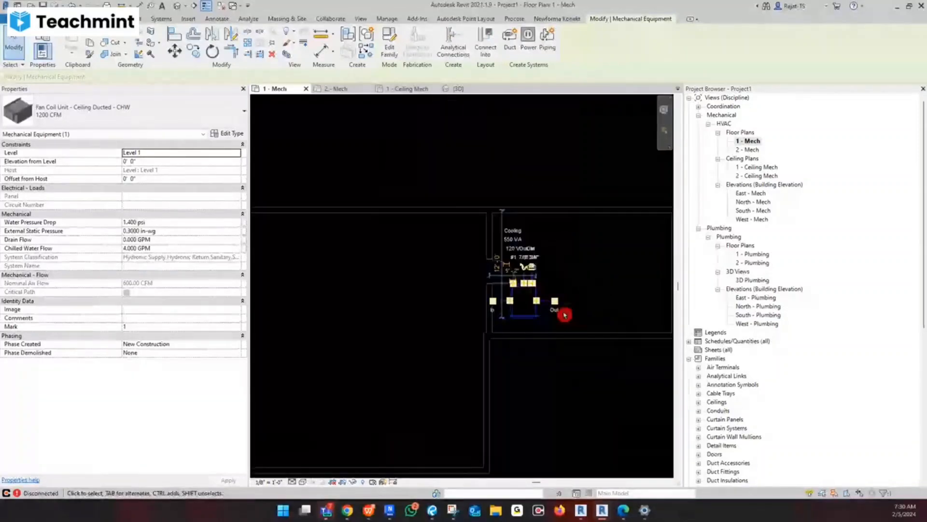
{"action": "middle_click_drag", "start_coordinate": [563, 310], "coordinate": [595, 237]}
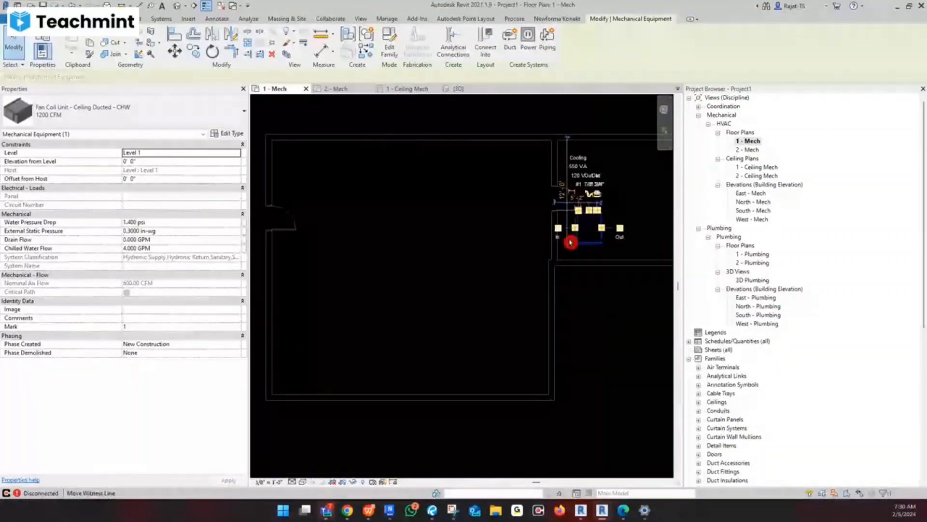
{"action": "key", "text": "Escape"}
{"action": "scroll", "coordinate": [584, 247], "scroll_direction": "down", "scroll_amount": 1}
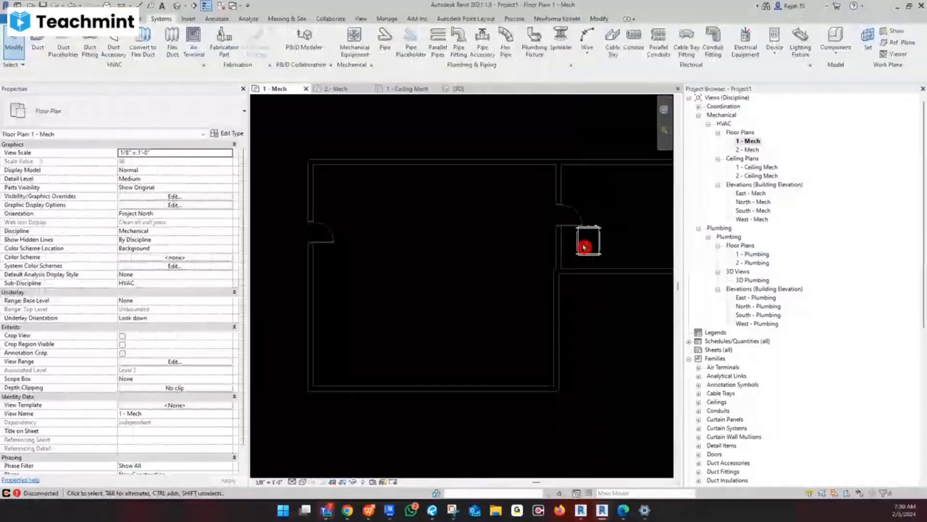
{"action": "left_click", "coordinate": [584, 247]}
{"action": "scroll", "coordinate": [587, 252], "scroll_direction": "up", "scroll_amount": 2}
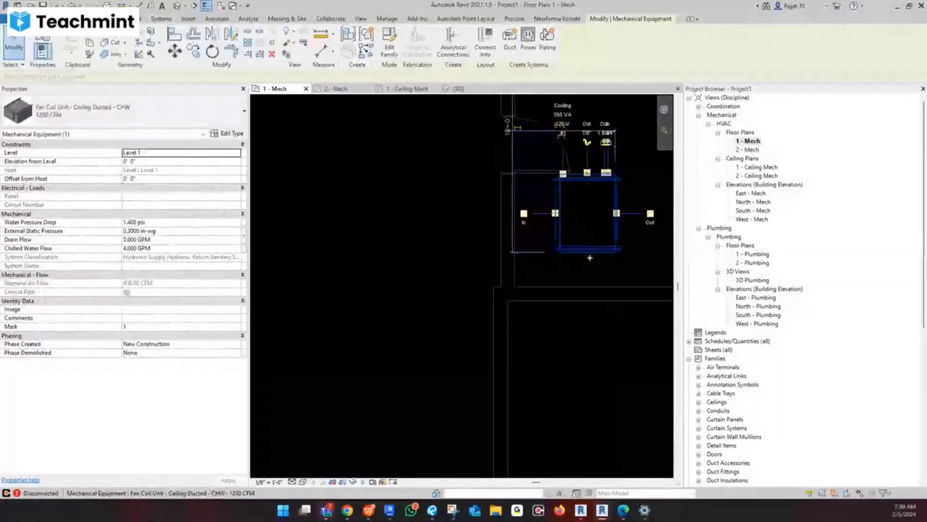
{"action": "left_click", "coordinate": [523, 213]}
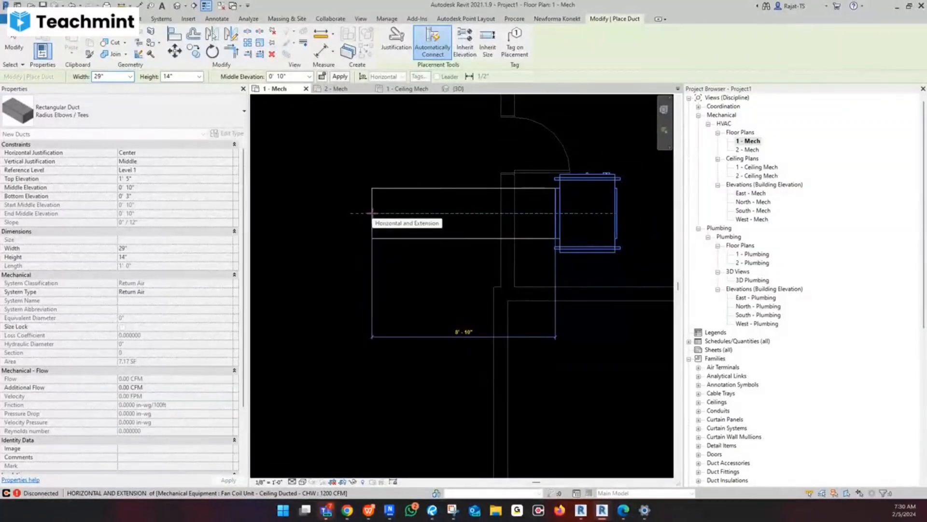
{"action": "key", "text": "Escape"}
{"action": "key", "text": "Escape"}
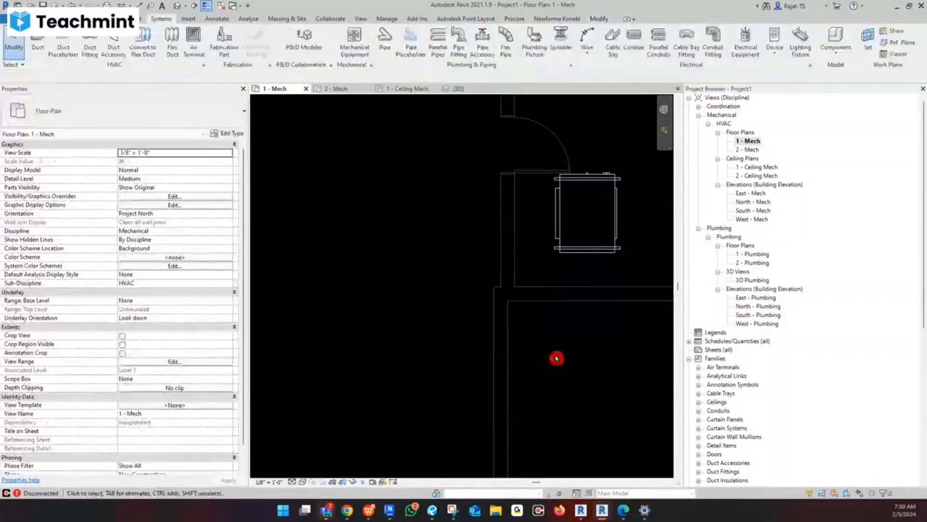
- Switch to Revu and bring up the BLOCK 52 MECH drawing
{"action": "left_click", "coordinate": [453, 509]}
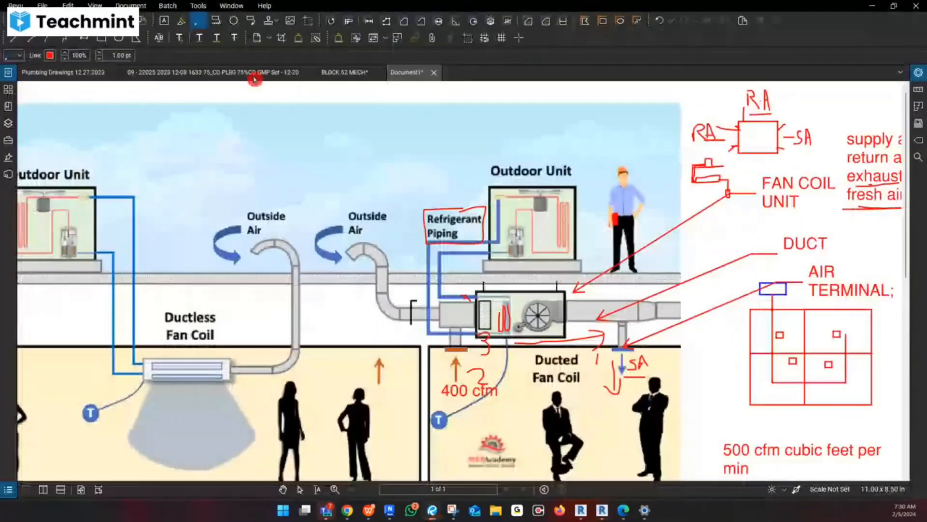
{"action": "left_click", "coordinate": [254, 77]}
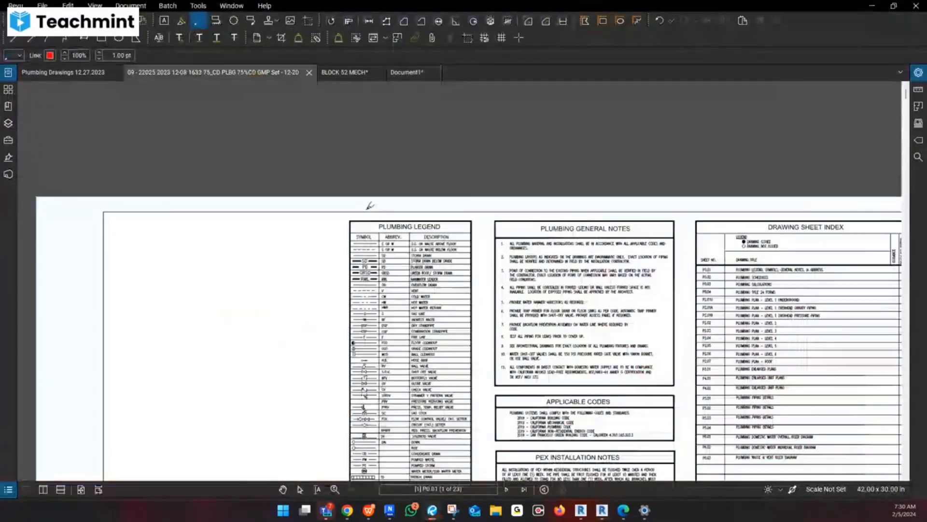
{"action": "left_click", "coordinate": [345, 74]}
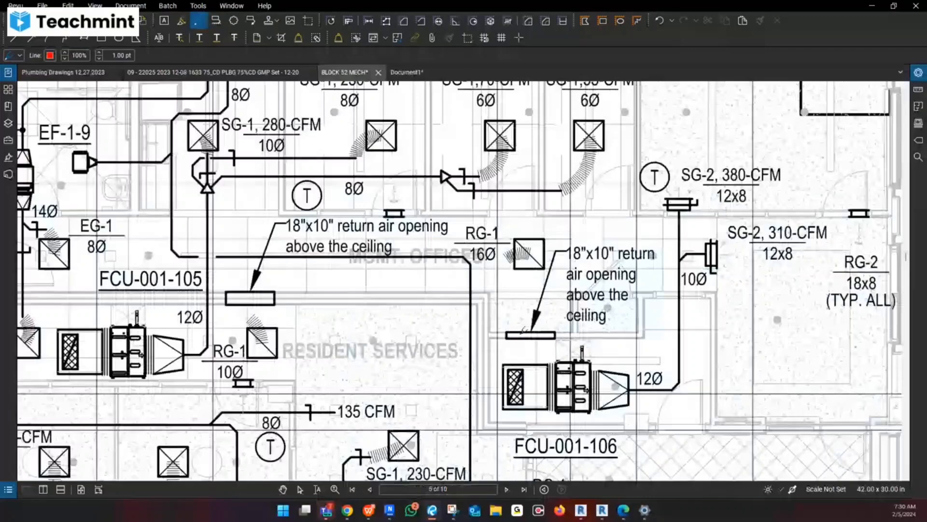
- Examine the fan coil units and their connected ducts on the BLOCK 52 MECH plan, focusing on FCU-001-105, and return to Revit
{"action": "scroll", "coordinate": [460, 283], "scroll_direction": "down", "scroll_amount": 1}
{"action": "scroll", "coordinate": [571, 370], "scroll_direction": "down", "scroll_amount": 2}
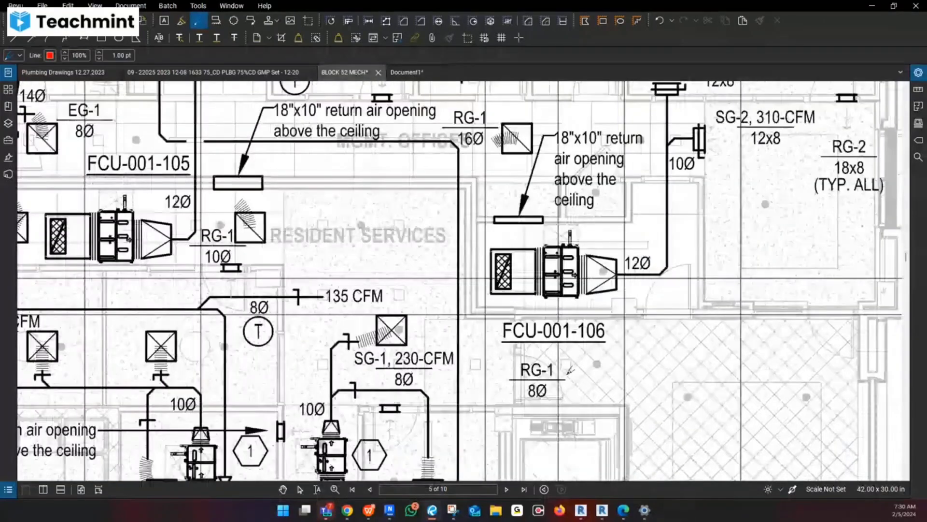
{"action": "scroll", "coordinate": [571, 371], "scroll_direction": "down", "scroll_amount": 5}
{"action": "scroll", "coordinate": [480, 272], "scroll_direction": "left", "scroll_amount": 3}
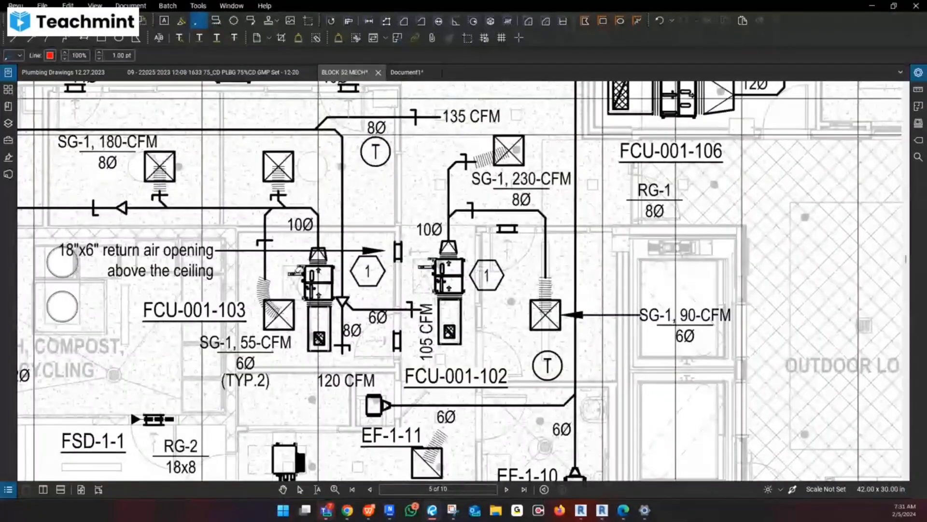
{"action": "scroll", "coordinate": [463, 281], "scroll_direction": "up", "scroll_amount": 3}
{"action": "scroll", "coordinate": [463, 281], "scroll_direction": "left", "scroll_amount": 6}
{"action": "scroll", "coordinate": [462, 282], "scroll_direction": "up", "scroll_amount": 3}
{"action": "scroll", "coordinate": [462, 281], "scroll_direction": "left", "scroll_amount": 1}
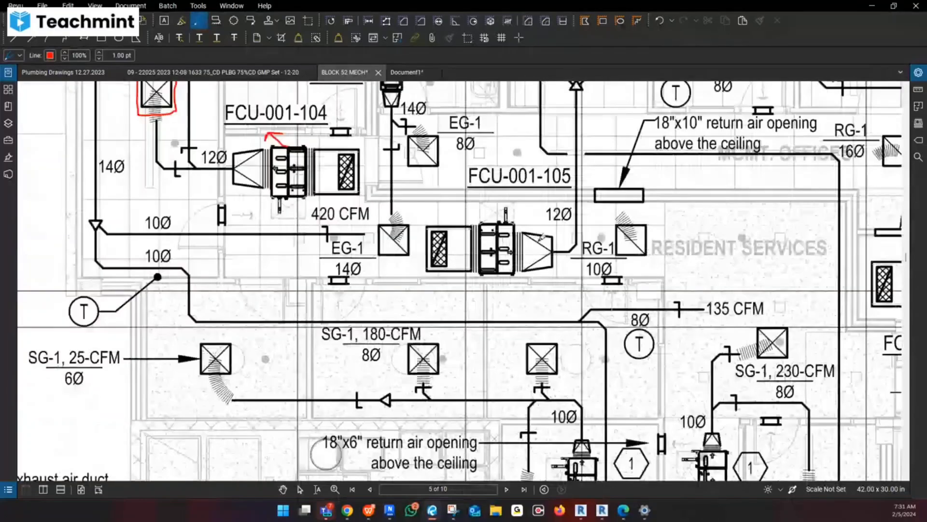
{"action": "scroll", "coordinate": [574, 305], "scroll_direction": "down", "scroll_amount": 1}
{"action": "scroll", "coordinate": [575, 305], "scroll_direction": "up", "scroll_amount": 3}
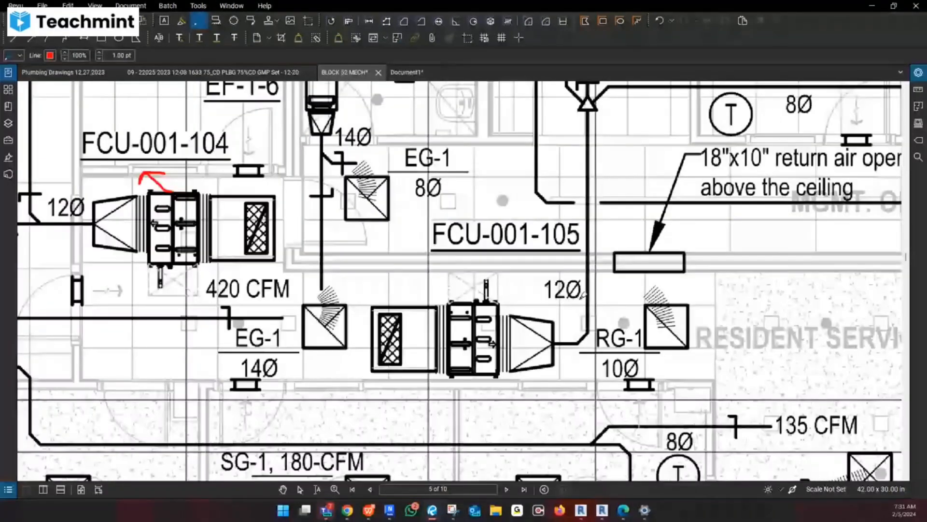
{"action": "scroll", "coordinate": [575, 305], "scroll_direction": "up", "scroll_amount": 2}
{"action": "scroll", "coordinate": [575, 305], "scroll_direction": "down", "scroll_amount": 1}
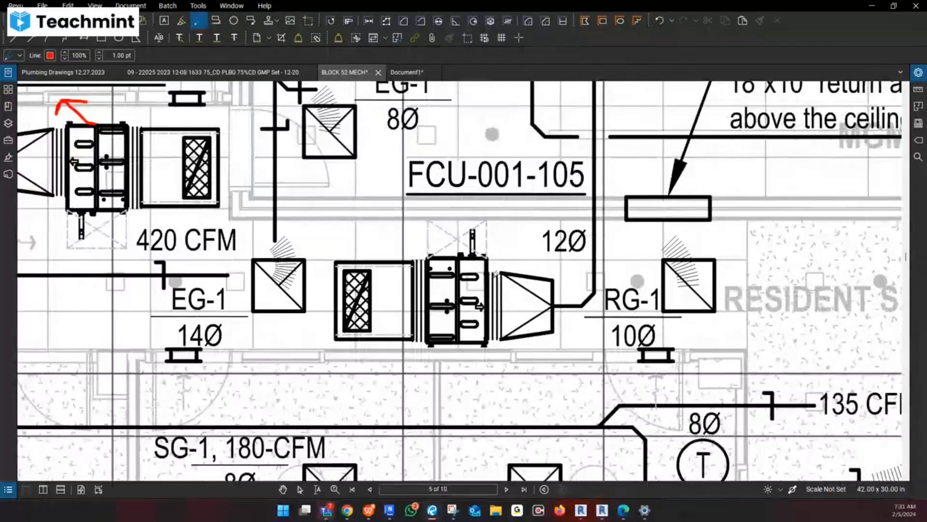
{"action": "left_click", "coordinate": [868, 13]}
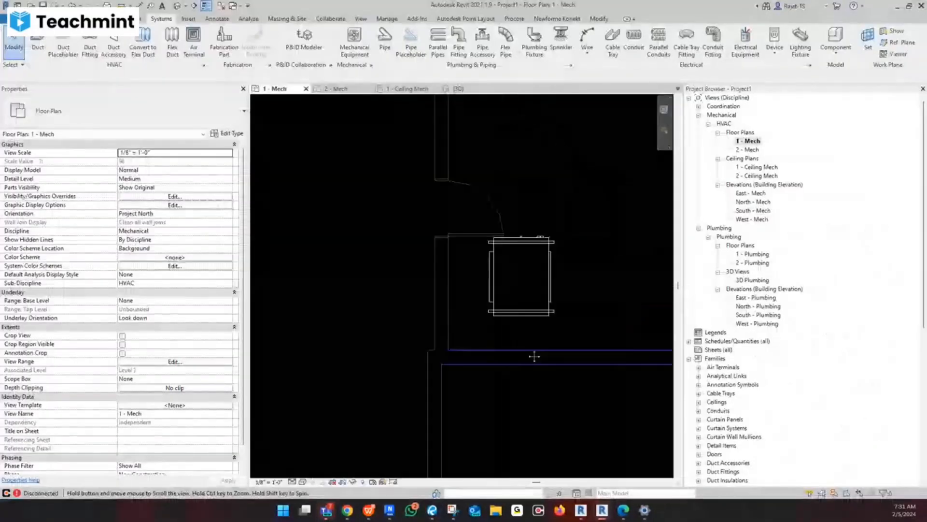
- Select the fan coil unit in the 1 - Mech plan, examine its air inlet side up close, and deselect it
{"action": "left_click", "coordinate": [551, 266]}
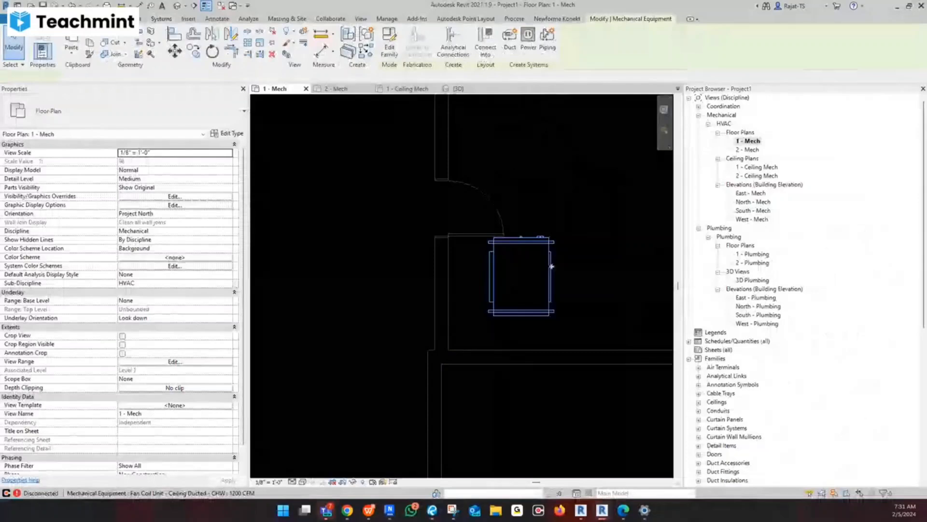
{"action": "left_click", "coordinate": [552, 266]}
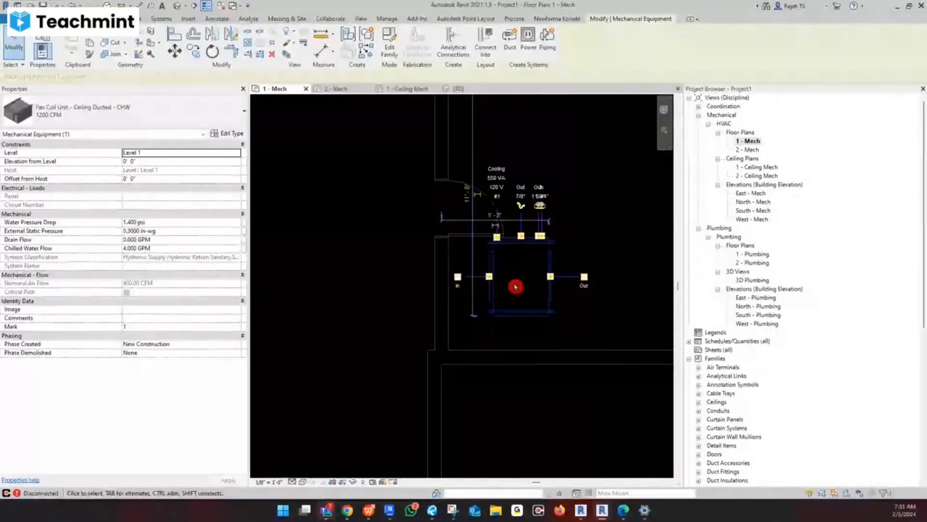
{"action": "middle_click_drag", "start_coordinate": [515, 286], "coordinate": [508, 308]}
{"action": "scroll", "coordinate": [485, 276], "scroll_direction": "up", "scroll_amount": 1}
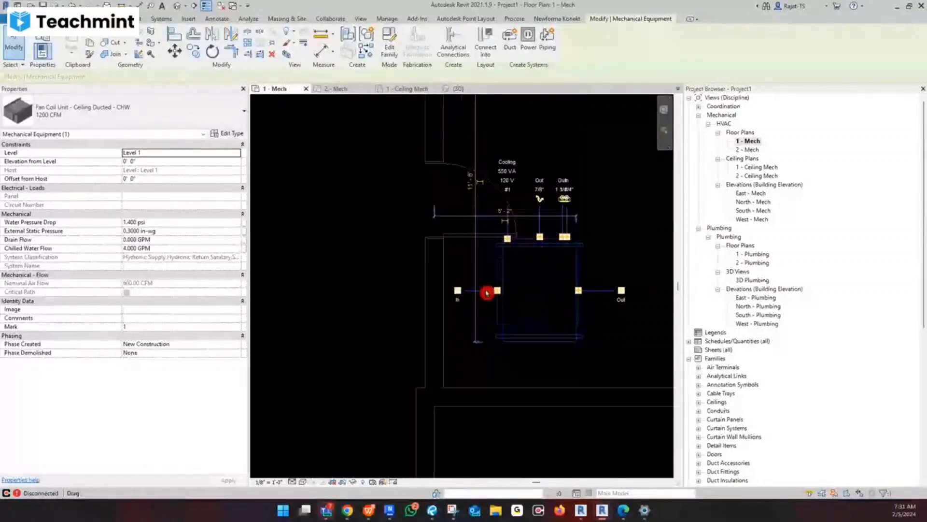
{"action": "scroll", "coordinate": [497, 294], "scroll_direction": "up", "scroll_amount": 1}
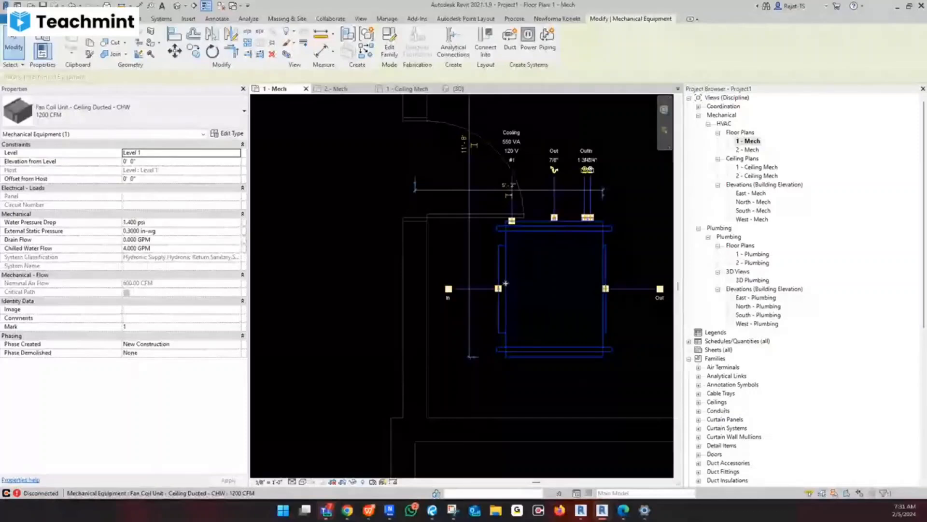
{"action": "scroll", "coordinate": [507, 285], "scroll_direction": "down", "scroll_amount": 1}
{"action": "scroll", "coordinate": [505, 270], "scroll_direction": "up", "scroll_amount": 1}
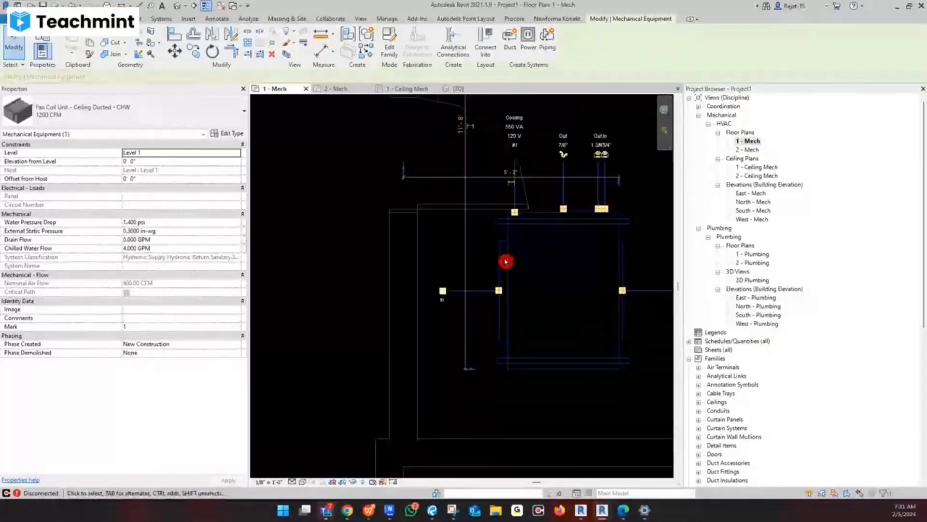
{"action": "left_click", "coordinate": [486, 245]}
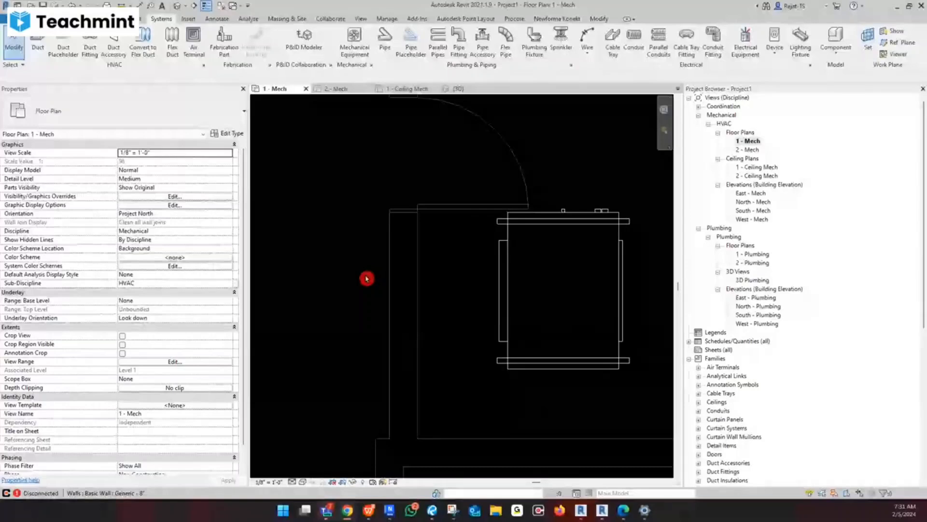
{"action": "scroll", "coordinate": [484, 298], "scroll_direction": "down", "scroll_amount": 2}
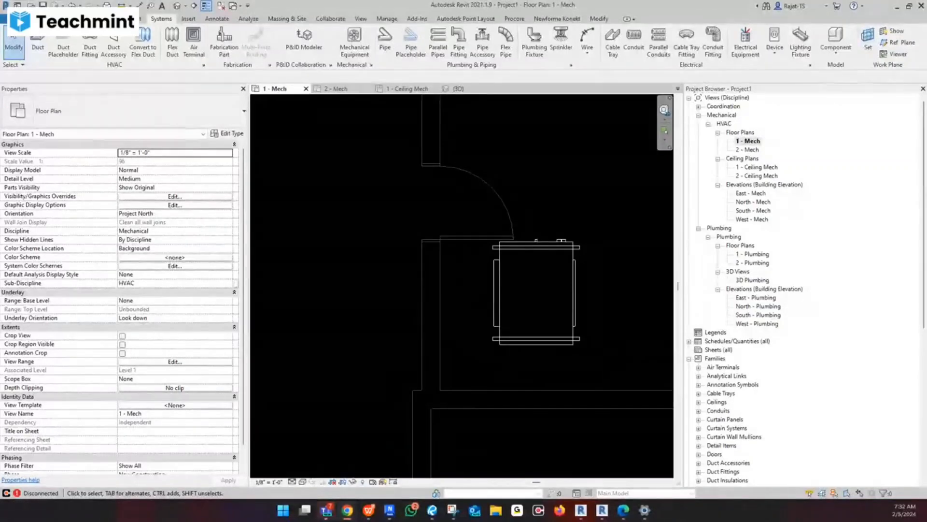
- Switch to the browser's image results for "duct flex connector fan coil unit" and open the Conklin Metal Industries PROflex Flexible Duct Connector photo
{"action": "key", "text": "alt+Tab"}
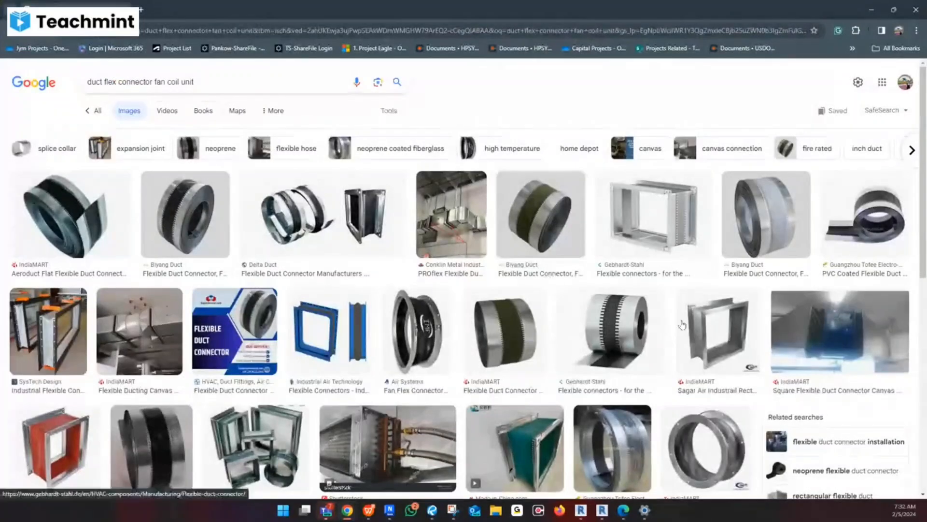
{"action": "left_click", "coordinate": [573, 397]}
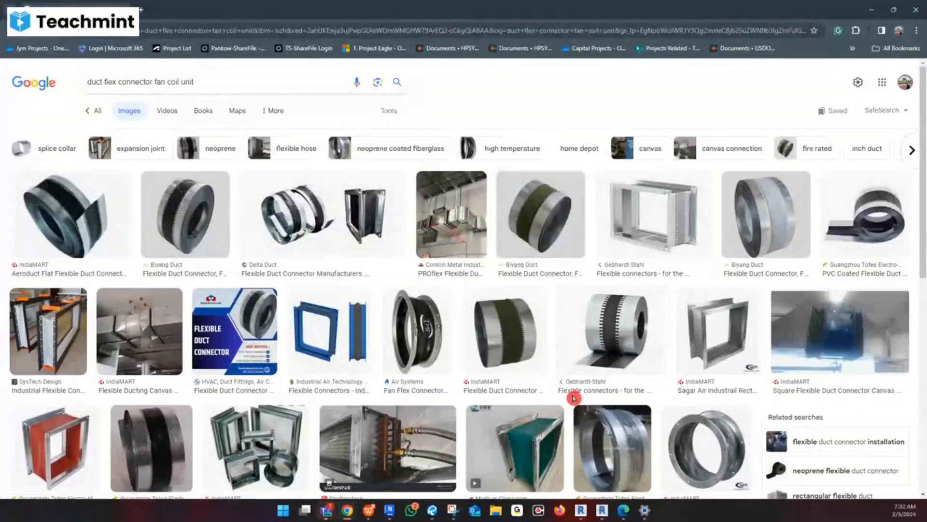
{"action": "scroll", "coordinate": [590, 211], "scroll_direction": "down", "scroll_amount": 2}
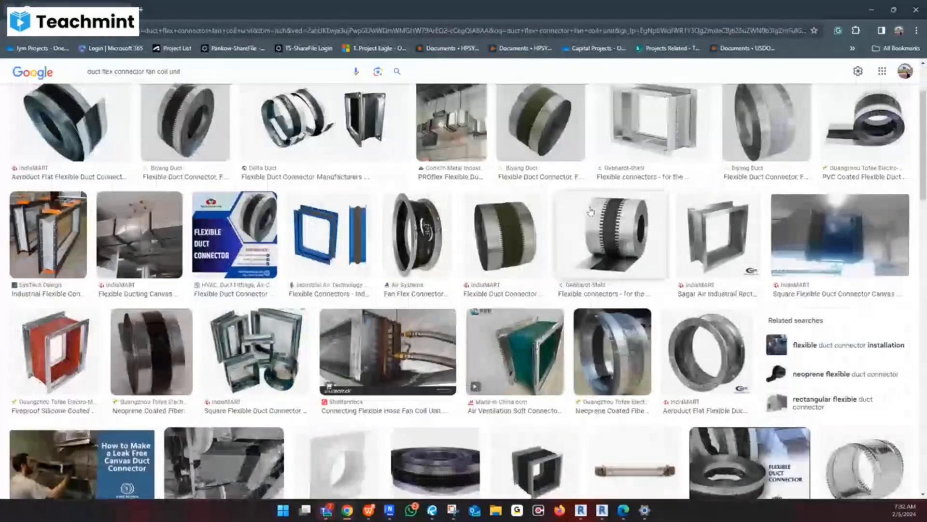
{"action": "scroll", "coordinate": [590, 211], "scroll_direction": "up", "scroll_amount": 2}
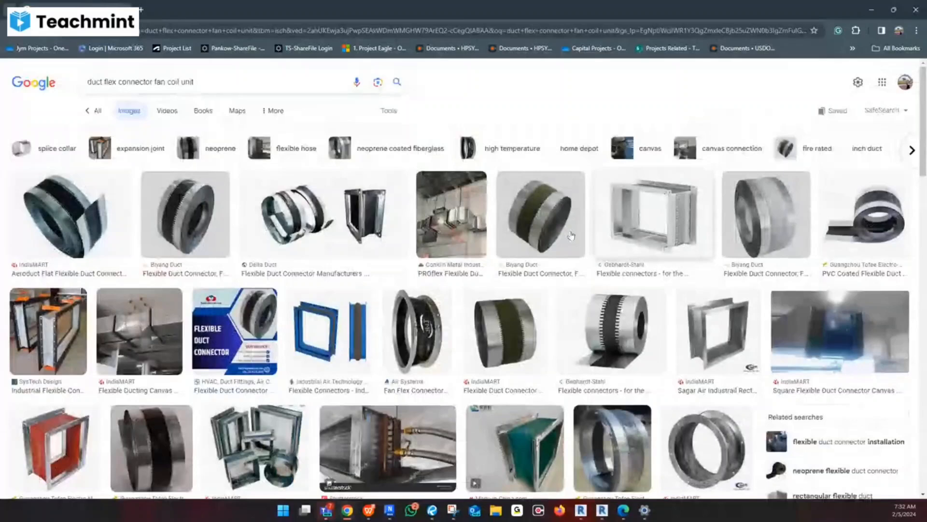
{"action": "scroll", "coordinate": [448, 185], "scroll_direction": "down", "scroll_amount": 1}
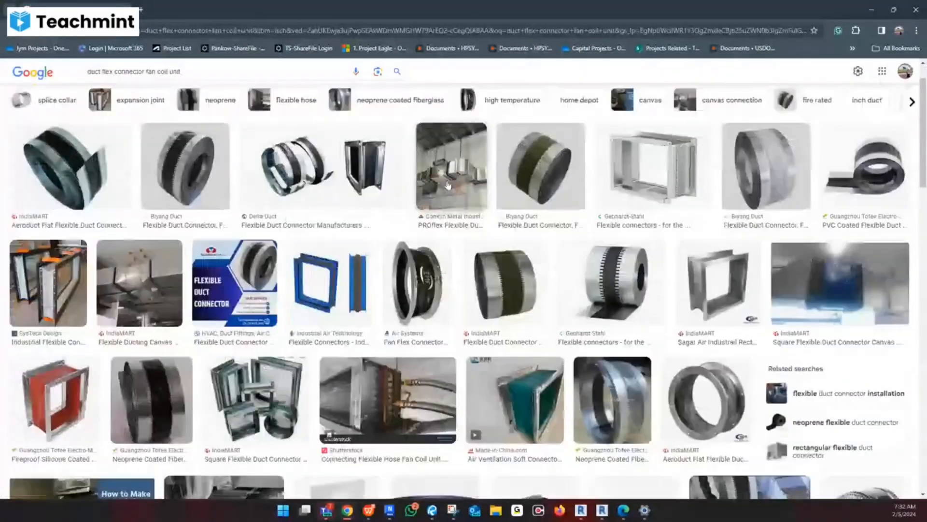
{"action": "left_click", "coordinate": [448, 185]}
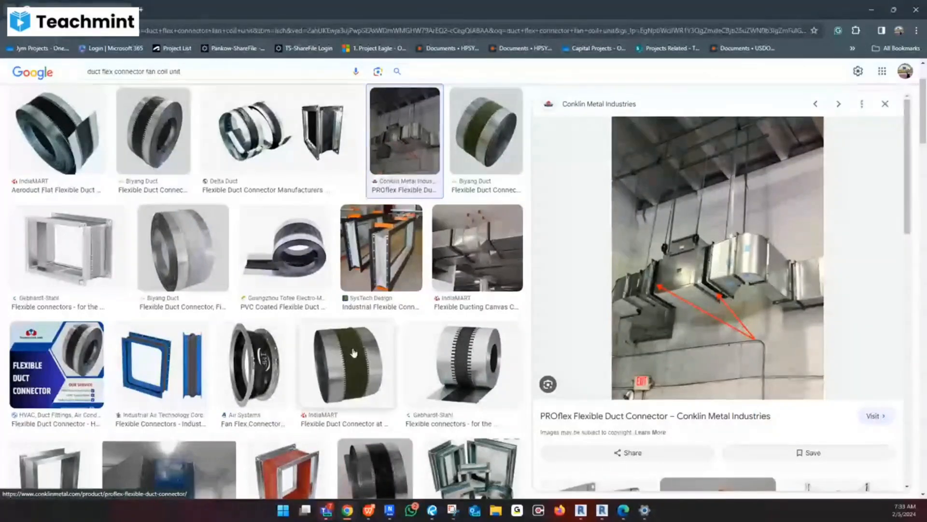
- View the IndiaMART Square Flexible Duct Connector Canvas image, and open the related Square Canvas Duct Connector photo
{"action": "scroll", "coordinate": [329, 358], "scroll_direction": "down", "scroll_amount": 4}
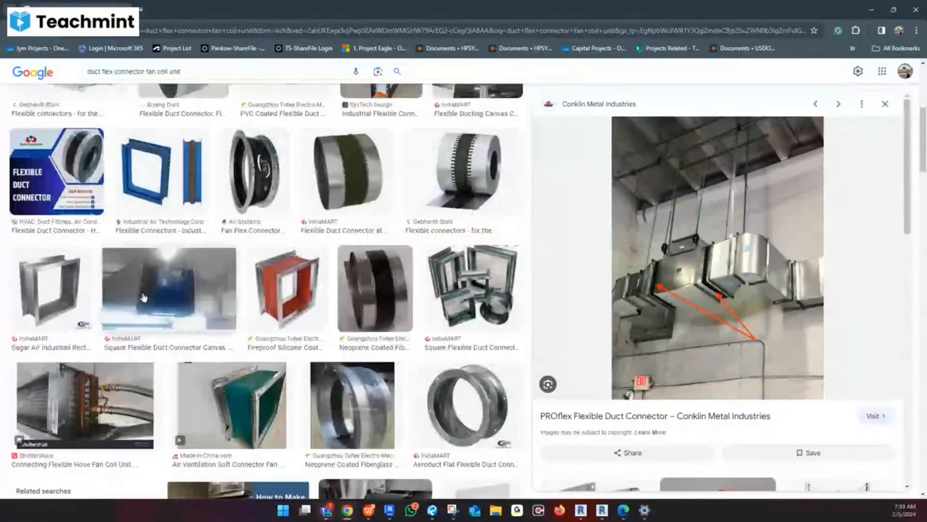
{"action": "left_click", "coordinate": [169, 289]}
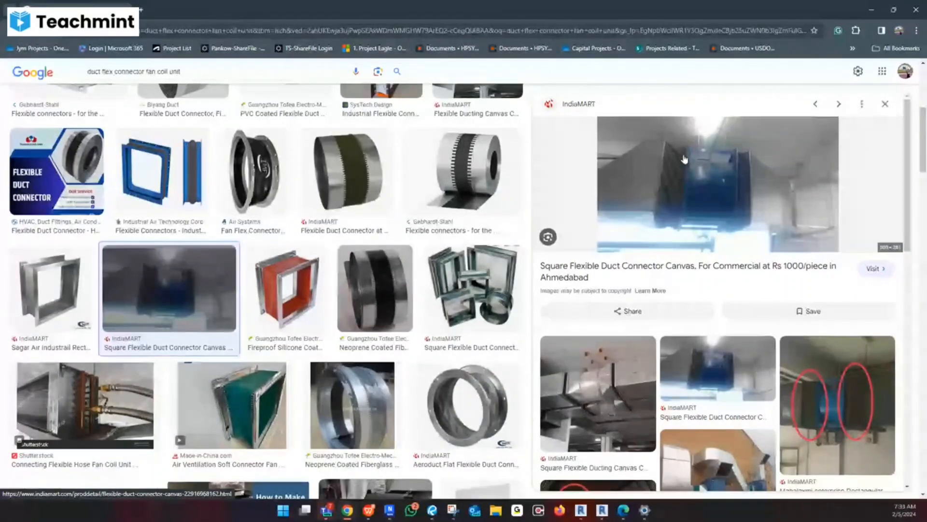
{"action": "scroll", "coordinate": [684, 164], "scroll_direction": "down", "scroll_amount": 4}
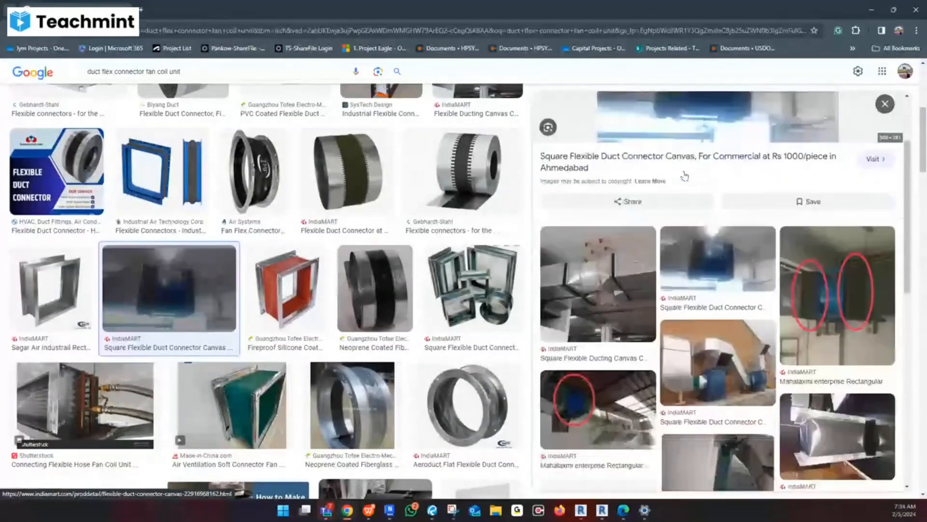
{"action": "scroll", "coordinate": [693, 280], "scroll_direction": "down", "scroll_amount": 3}
{"action": "left_click", "coordinate": [696, 282]}
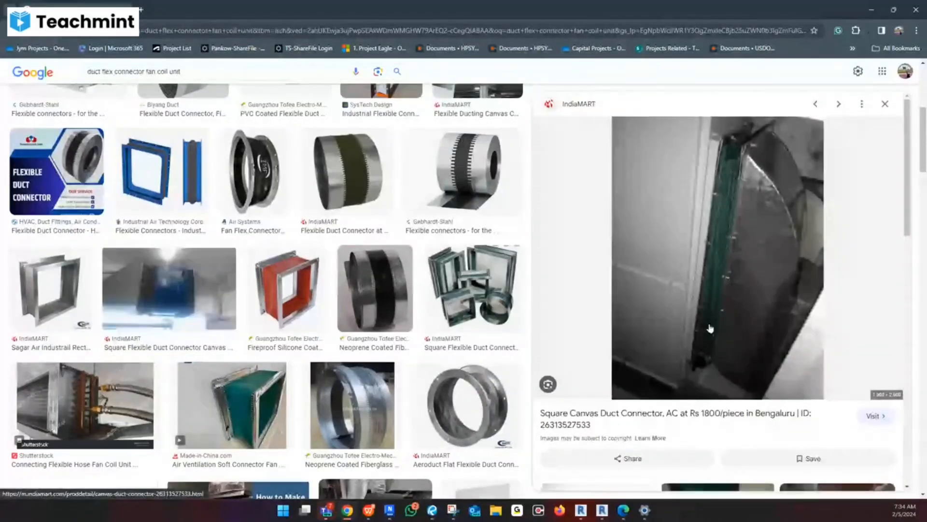
- Return to the Revit 1 - Mech plan and select the fan coil unit
{"action": "left_click", "coordinate": [870, 16]}
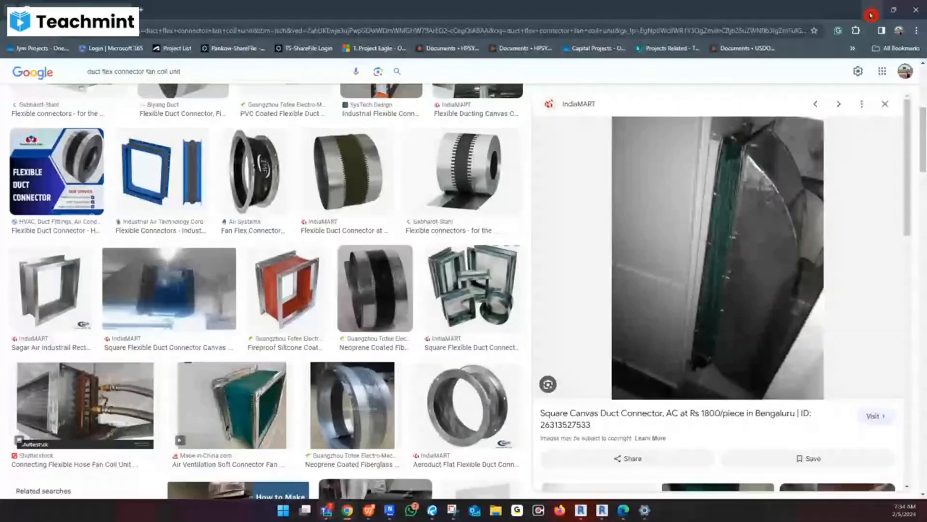
{"action": "left_click", "coordinate": [871, 16]}
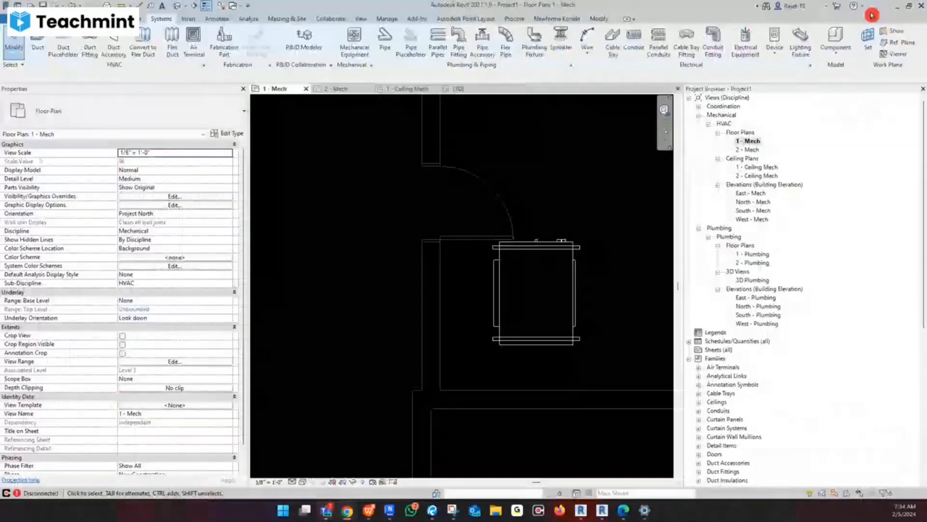
{"action": "left_click", "coordinate": [571, 313]}
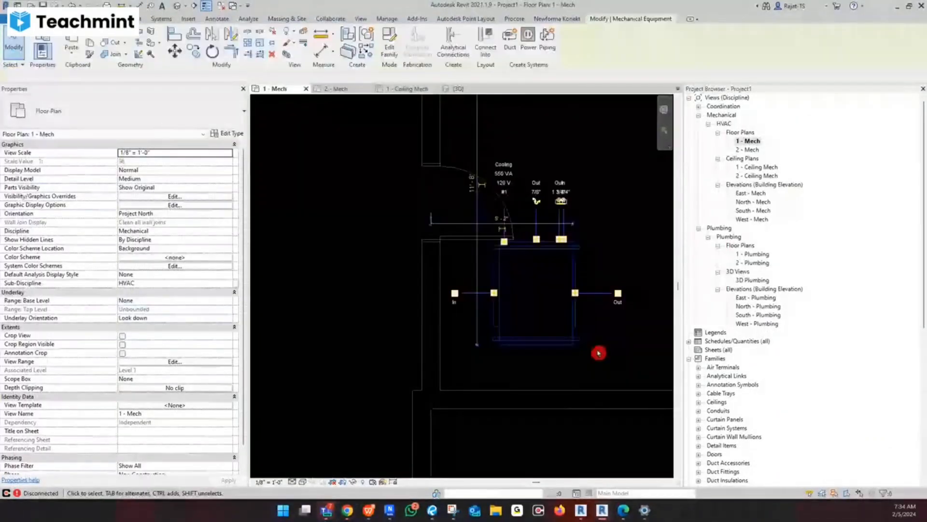